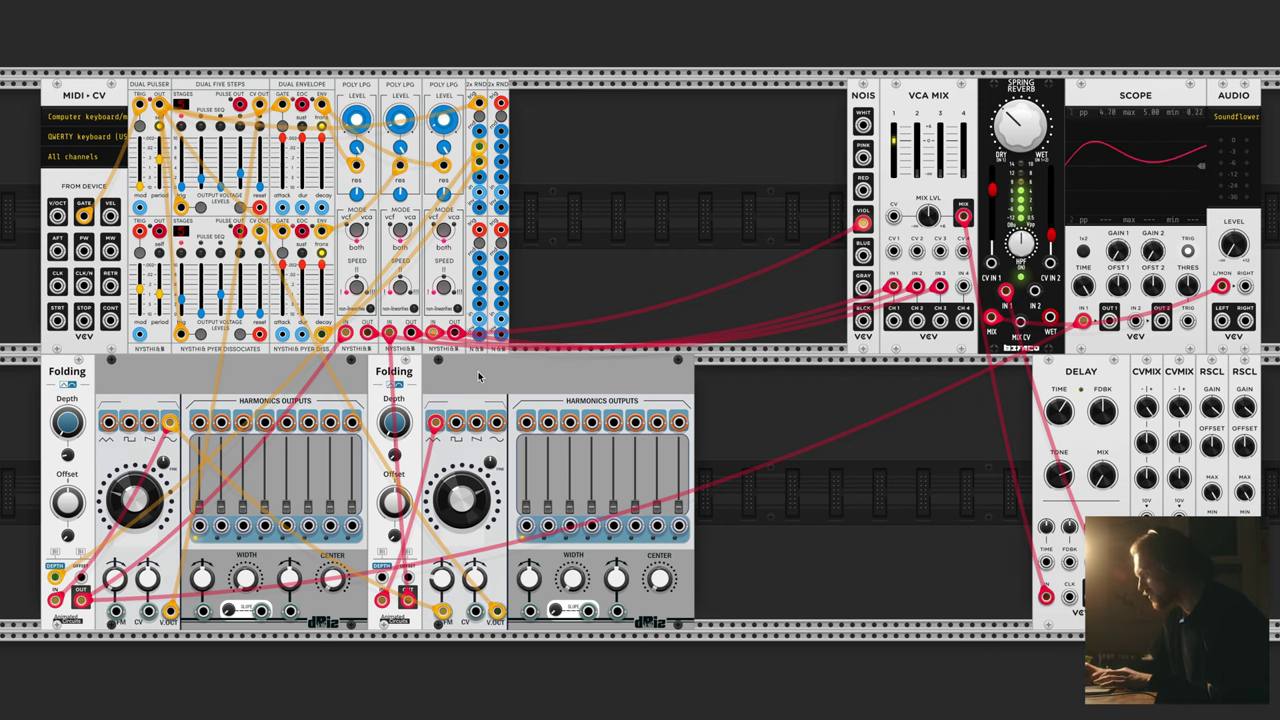
Duplicate the second harmonic oscillator and the third Poly LPG, and undo both duplications.
key("ctrl+d")
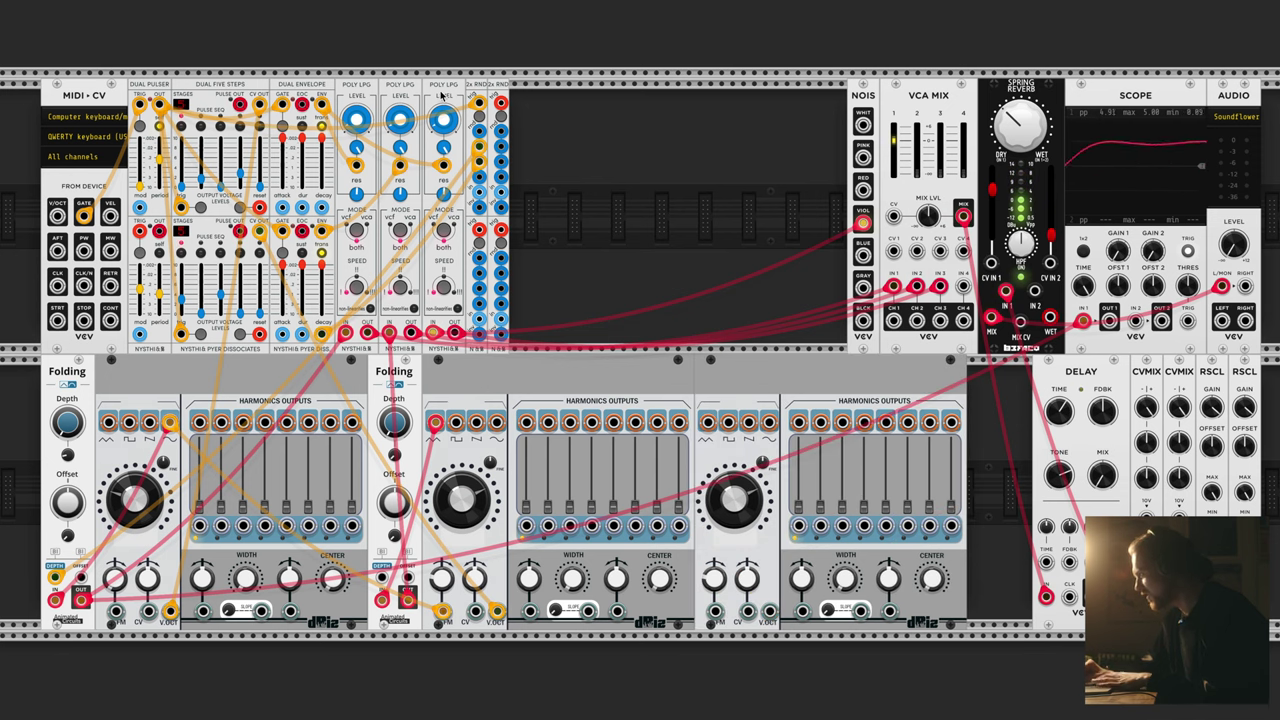
key("ctrl+d")
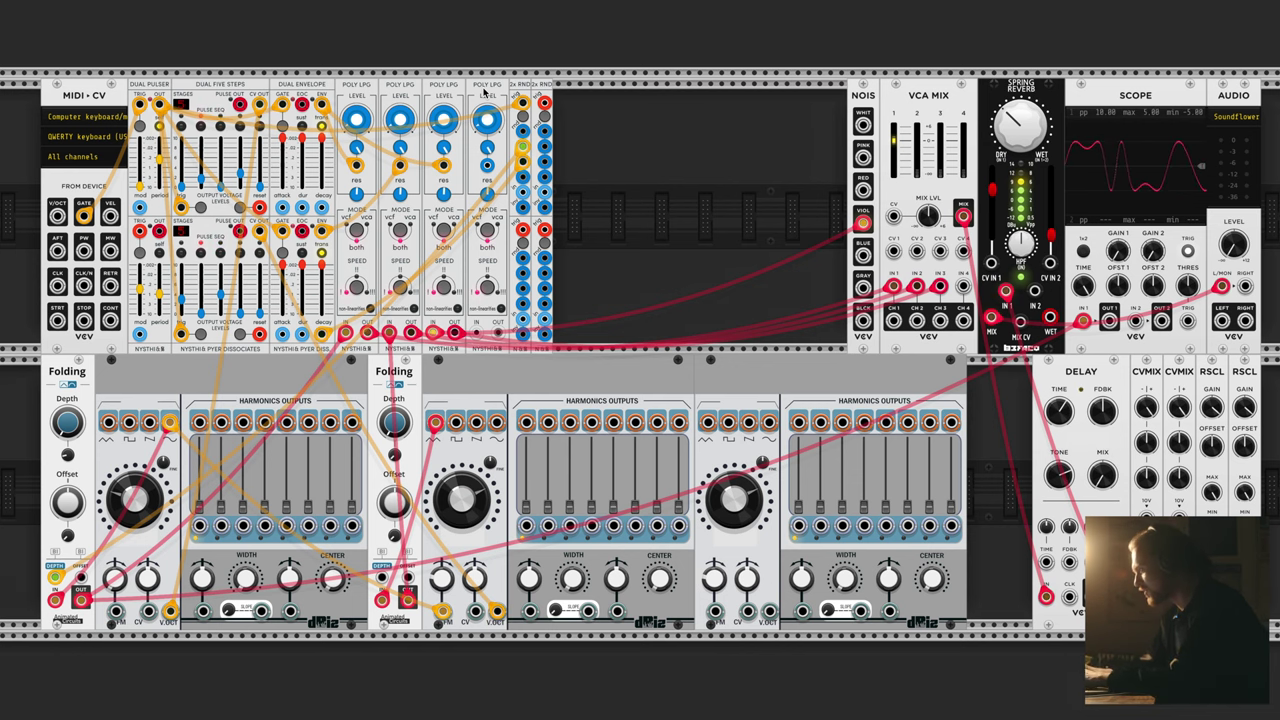
key("ctrl+z")
key("ctrl+z")
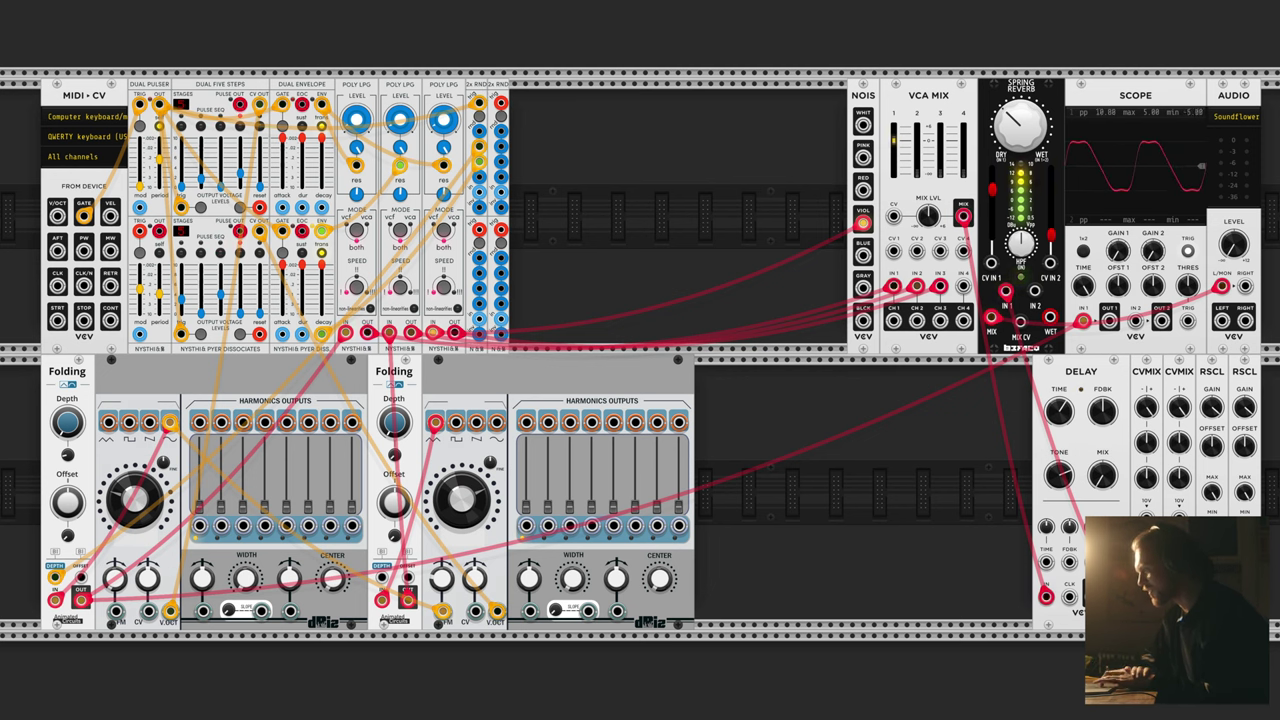
Raise the audio output level to hear the patch, adjust the spring reverb's dry/wet mix, and turn the output level back down.
mouse_move(1228, 243)
left_click_drag(1233, 243, 1233, 198)
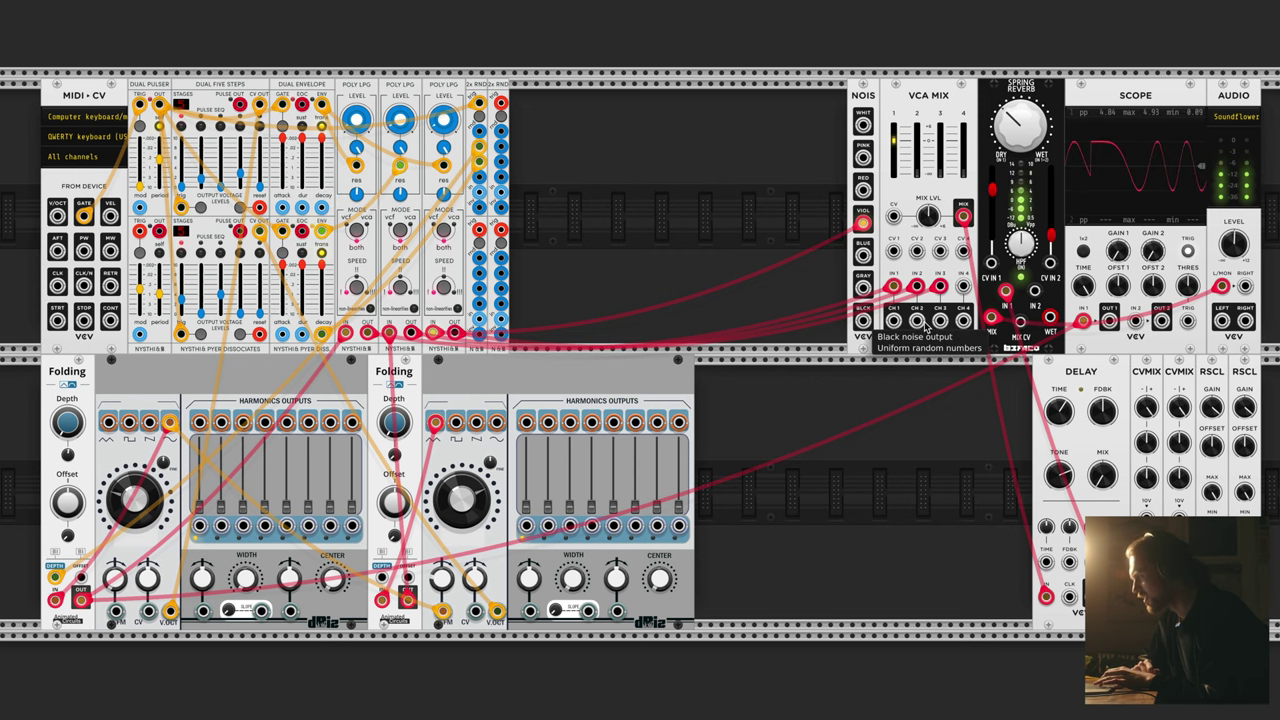
mouse_move(1020, 125)
left_mouse_down()
mouse_move(1020, 90)
mouse_move(1020, 150)
left_mouse_up()
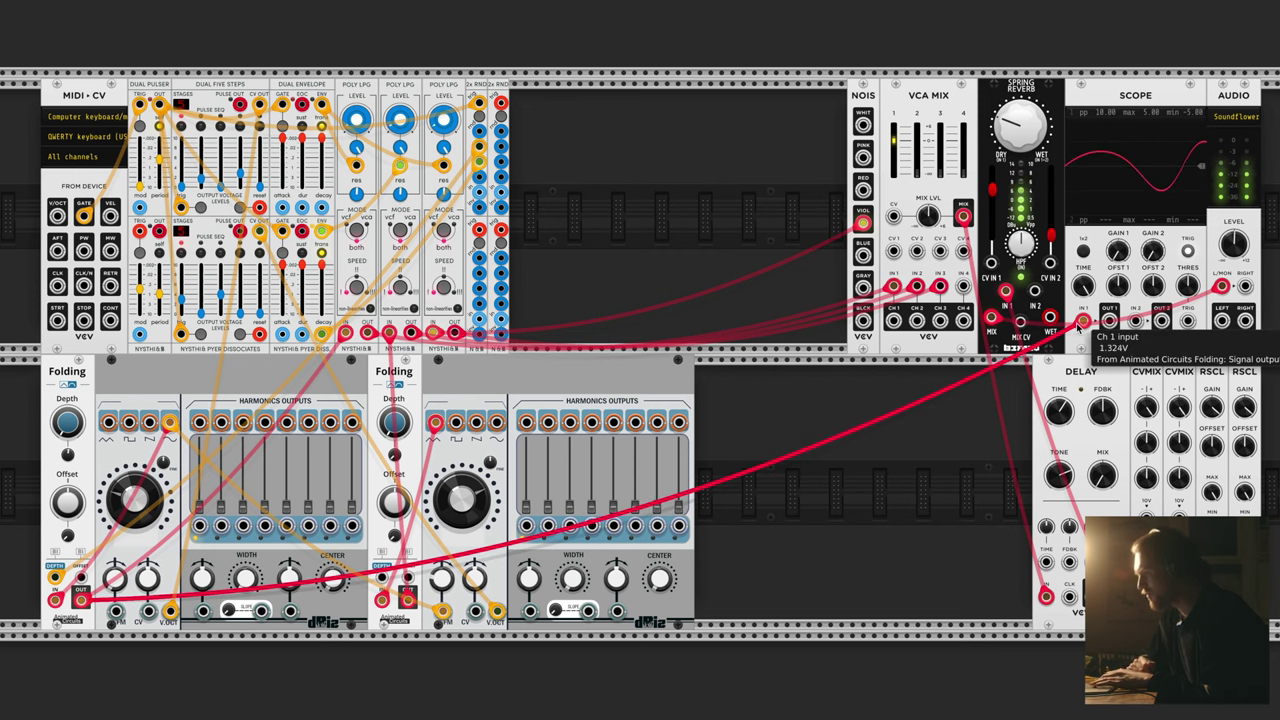
mouse_move(1228, 252)
left_click_drag(1233, 243, 1233, 290)
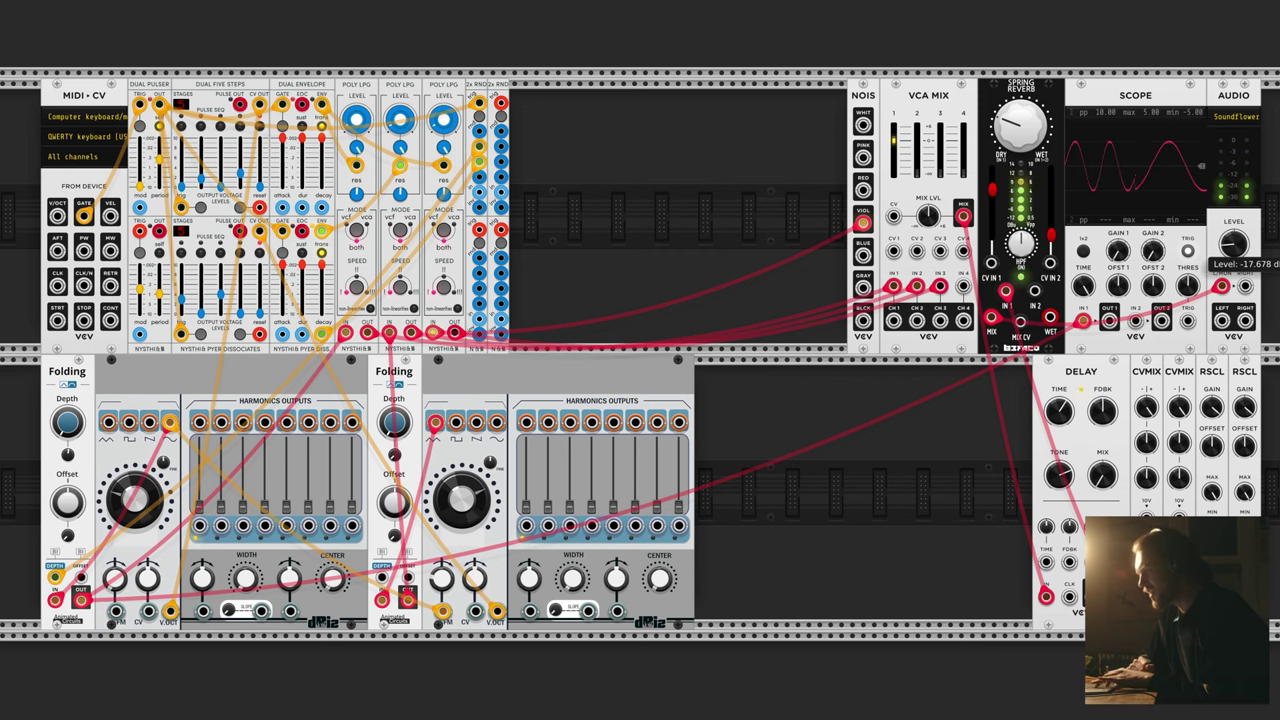
Open the recent patch Buchla 3 OSCs Patch 6 and audition it by raising and lowering the audio output level.
left_click(10, 2)
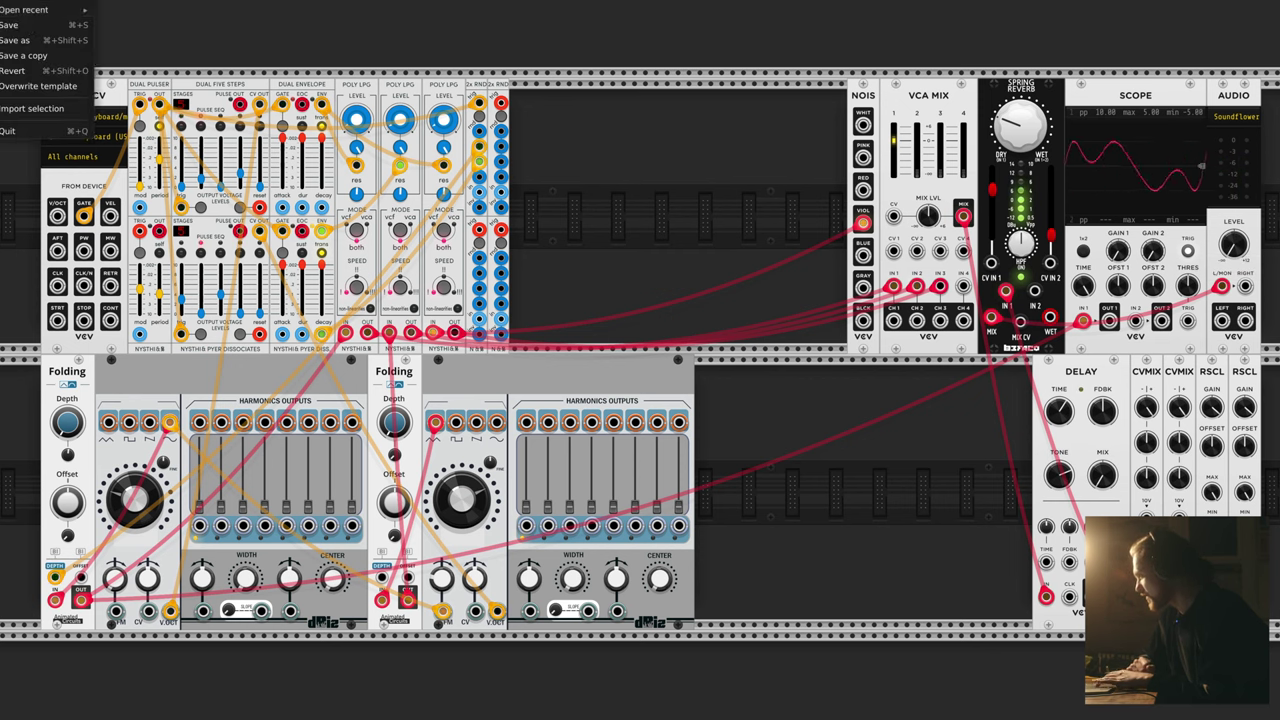
mouse_move(30, 10)
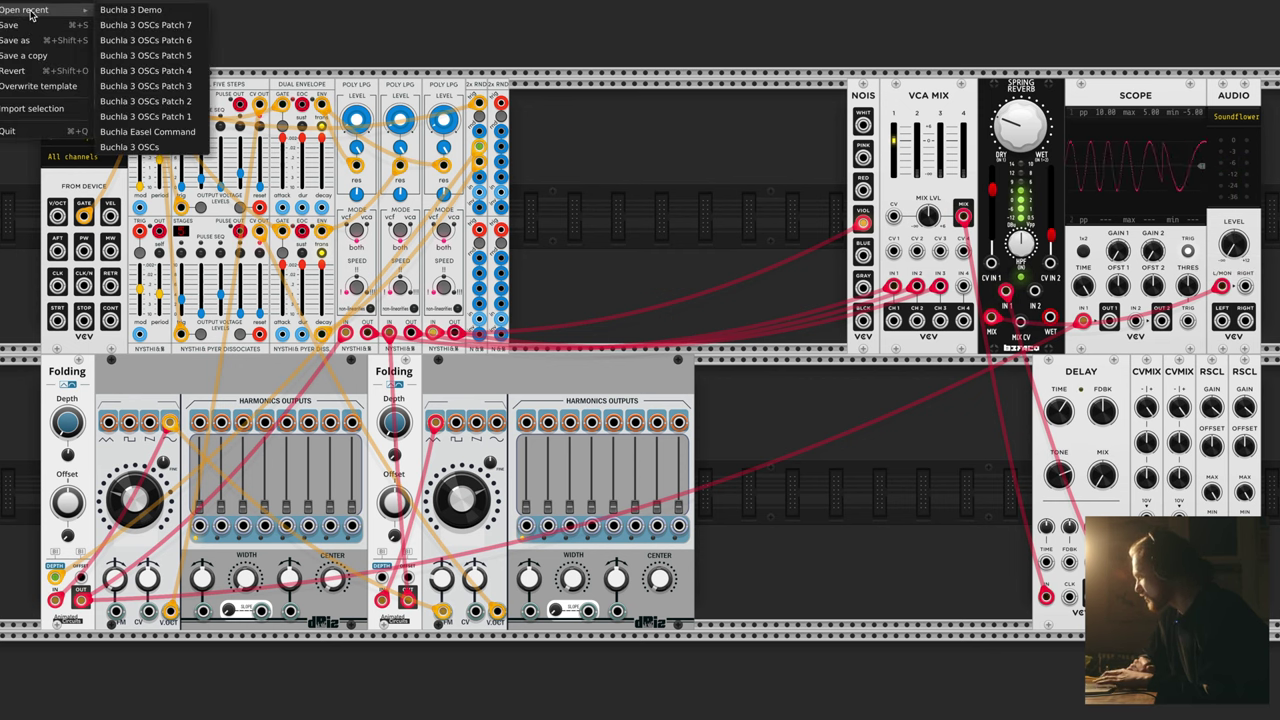
left_click(140, 33)
mouse_move(1090, 213)
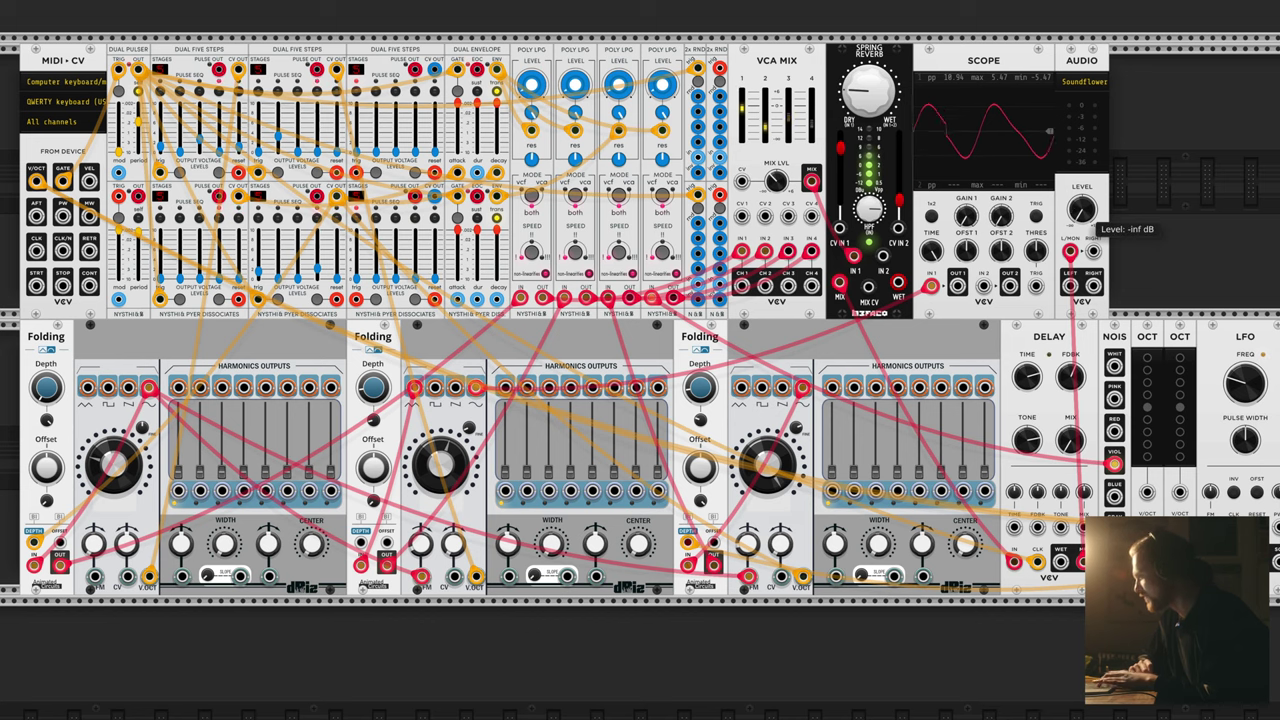
scroll(98, 131, "up", 2)
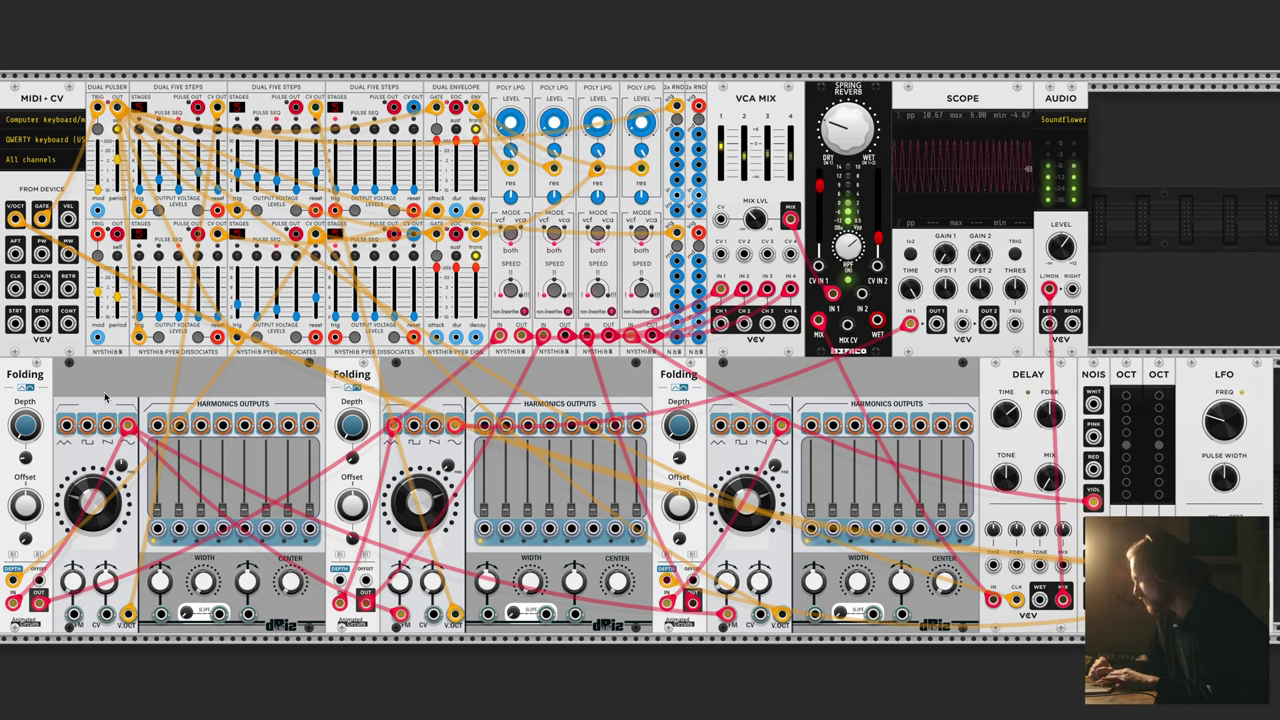
left_click_drag(399, 582, 399, 506)
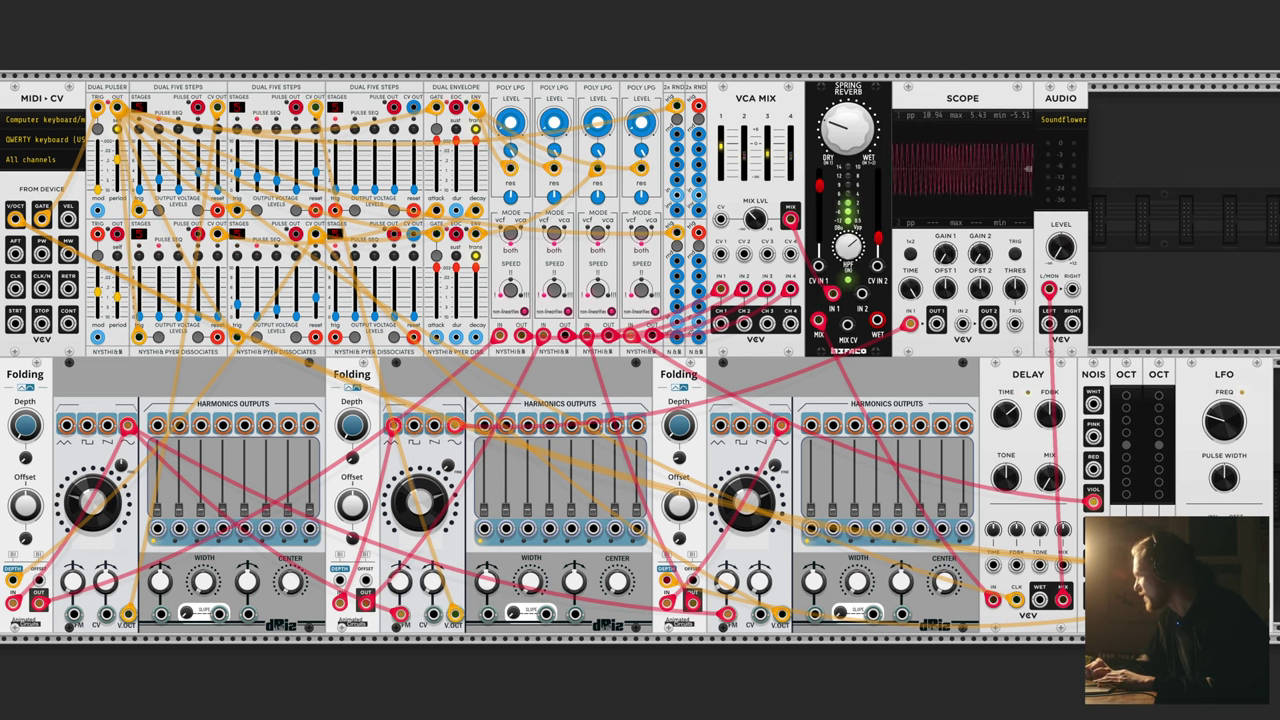
Reopen the recent patch Buchla 3 Demo.
left_click(12, 2)
mouse_move(40, 9)
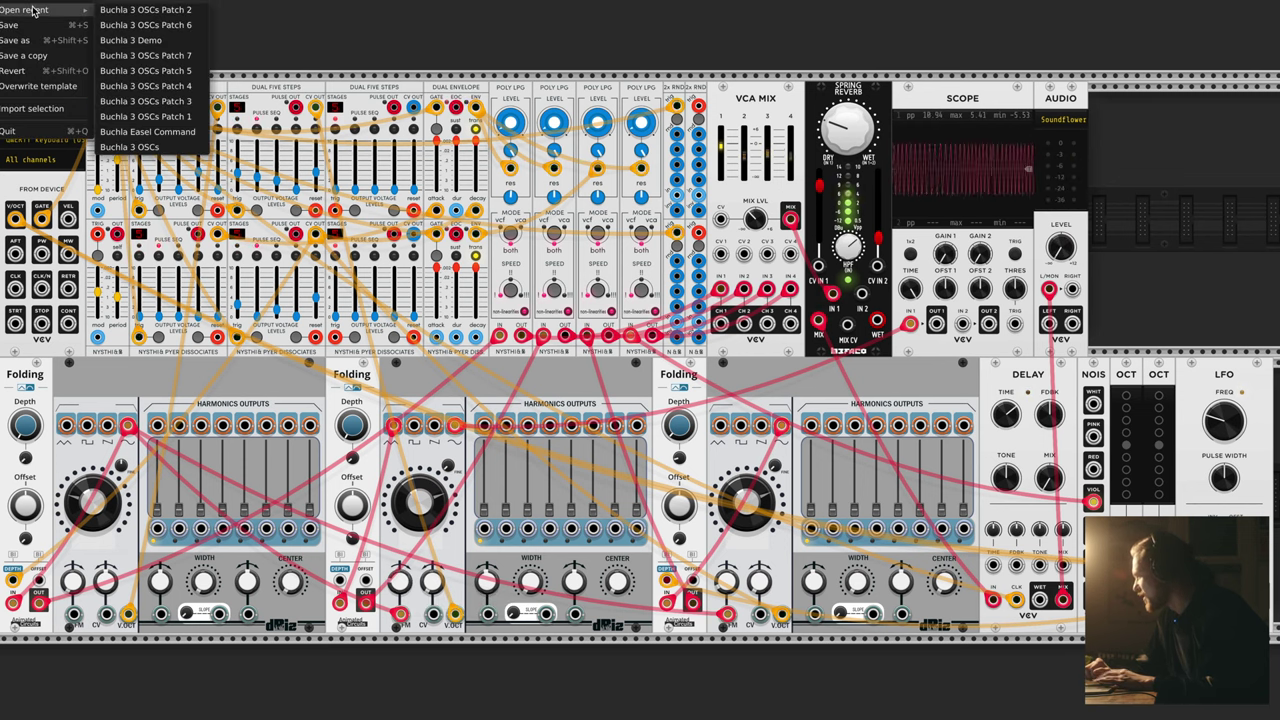
left_click(163, 41)
Delete every module and its cables from the rack except MIDI-CV, Scope and Audio.
left_click(684, 243)
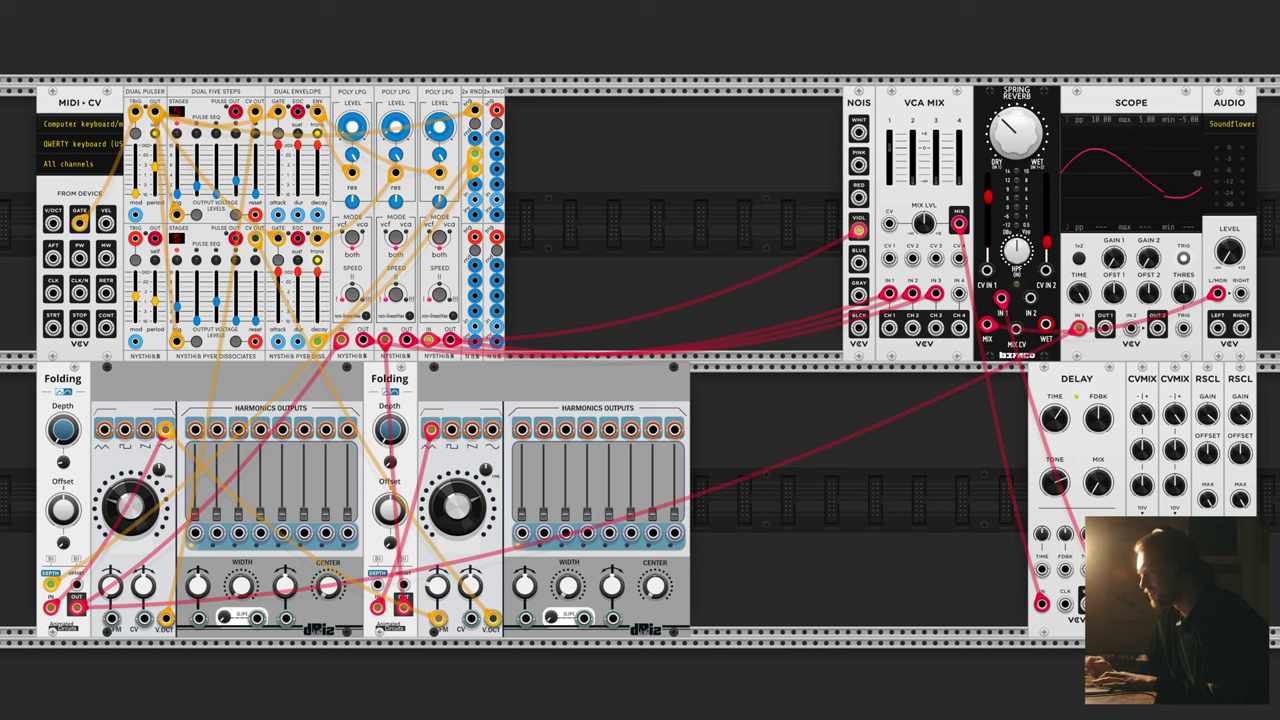
left_click_drag(626, 166, 158, 231)
key("Delete")
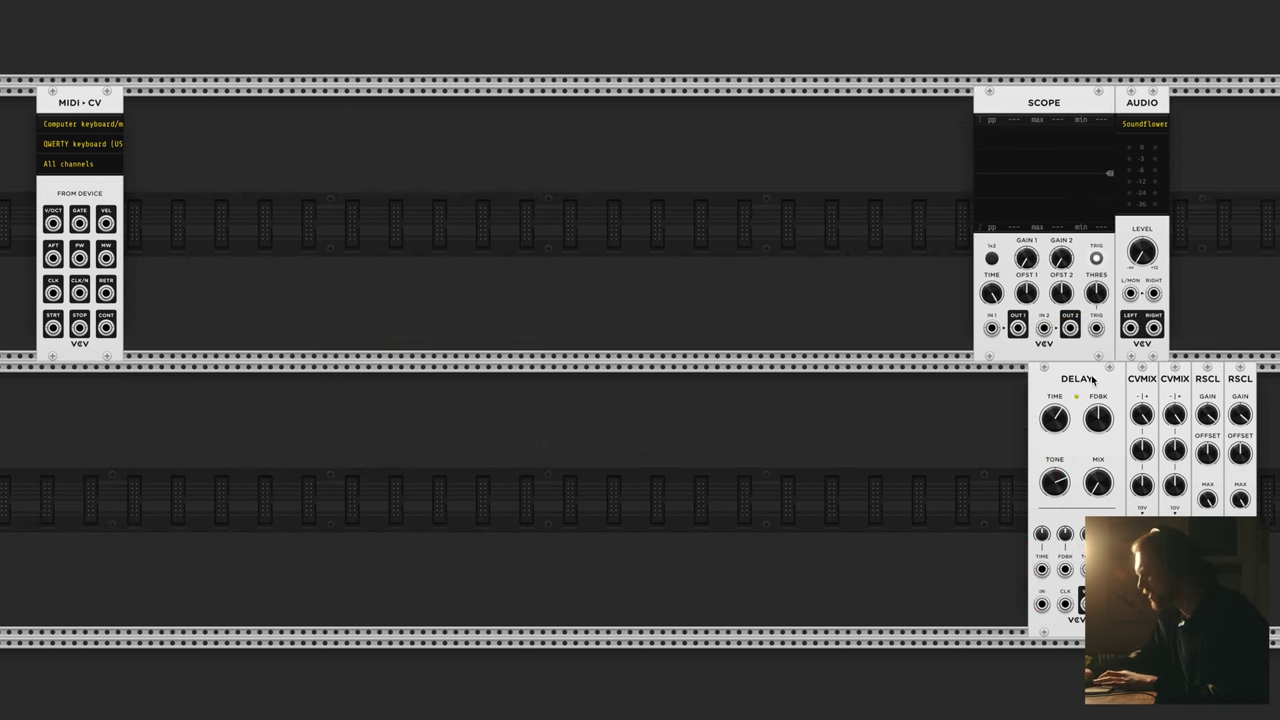
key("Delete")
key("Delete")
key("Delete")
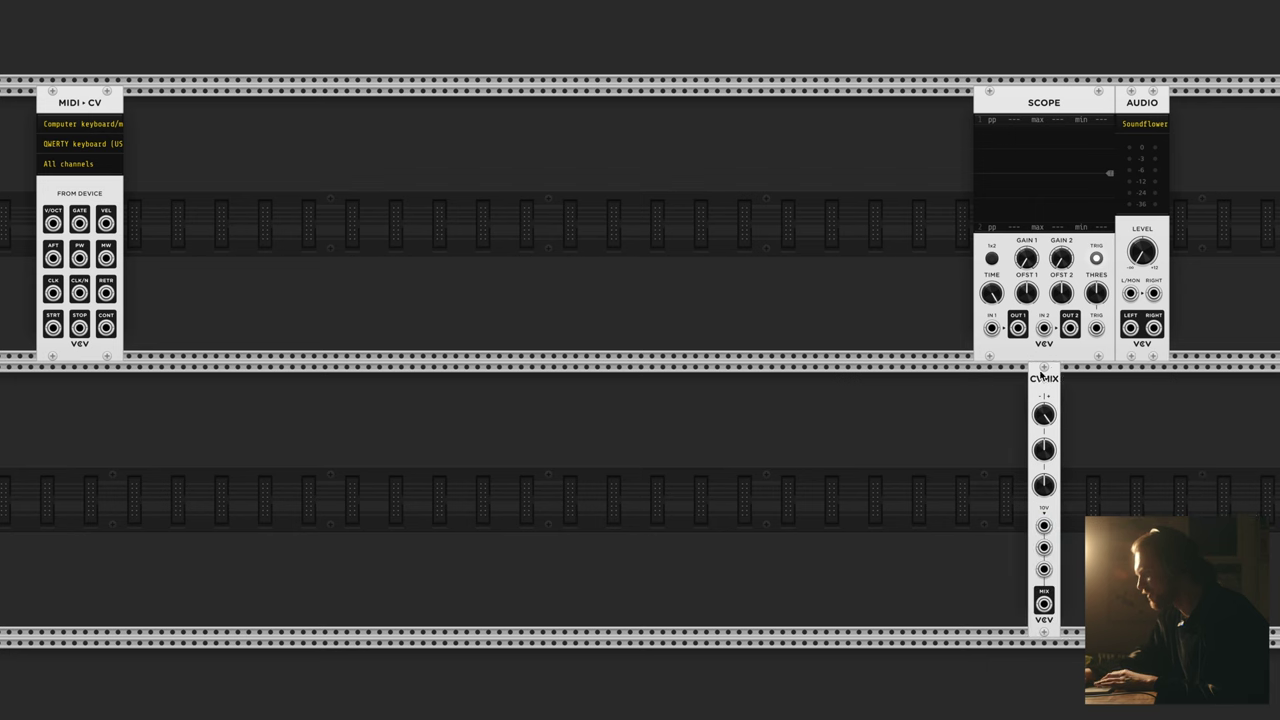
key("Delete")
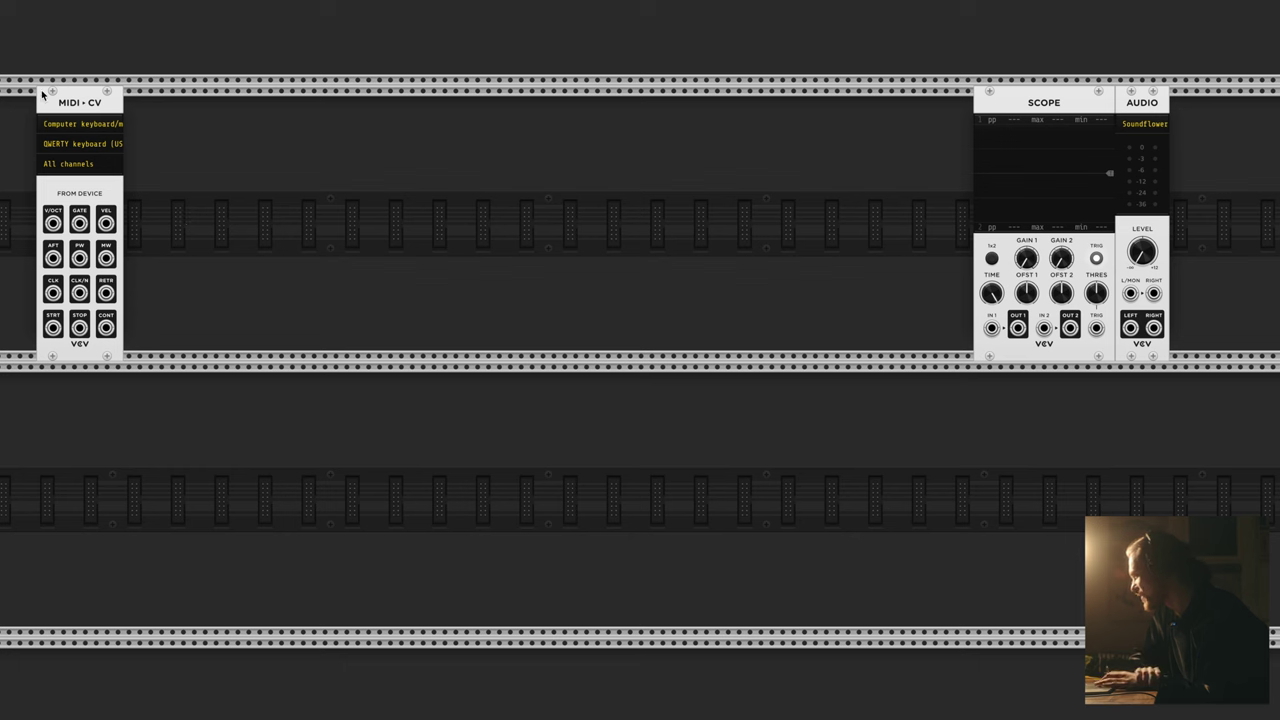
Spread the remaining modules apart by moving MIDI-CV slightly outward and shifting Audio and Scope outward side by side.
left_click_drag(77, 108, 68, 106)
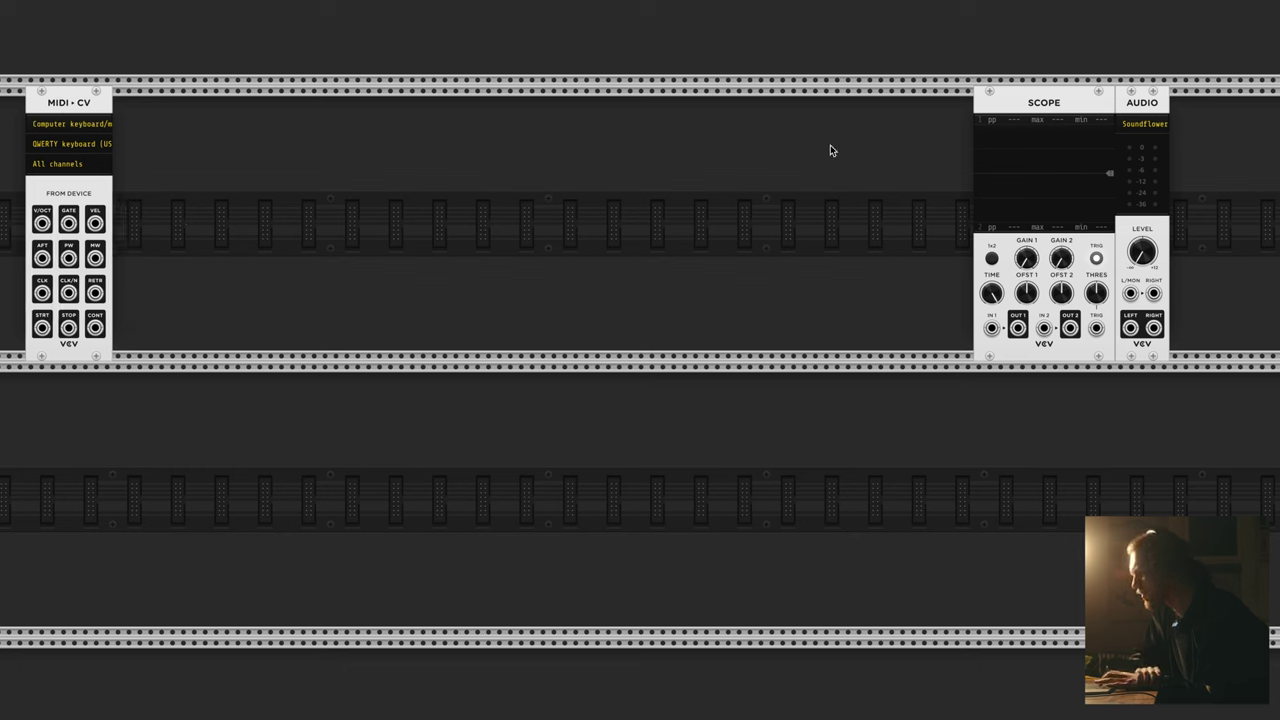
left_click_drag(1138, 106, 1190, 113)
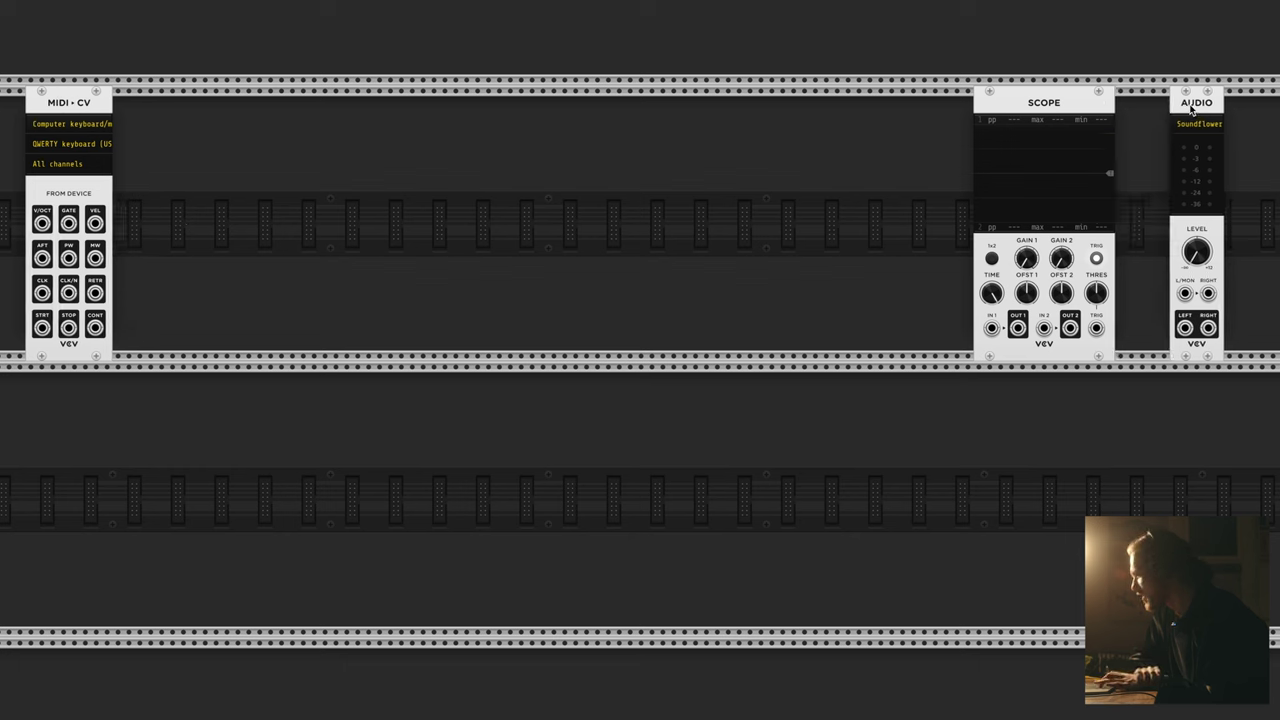
left_click_drag(1071, 106, 1103, 112)
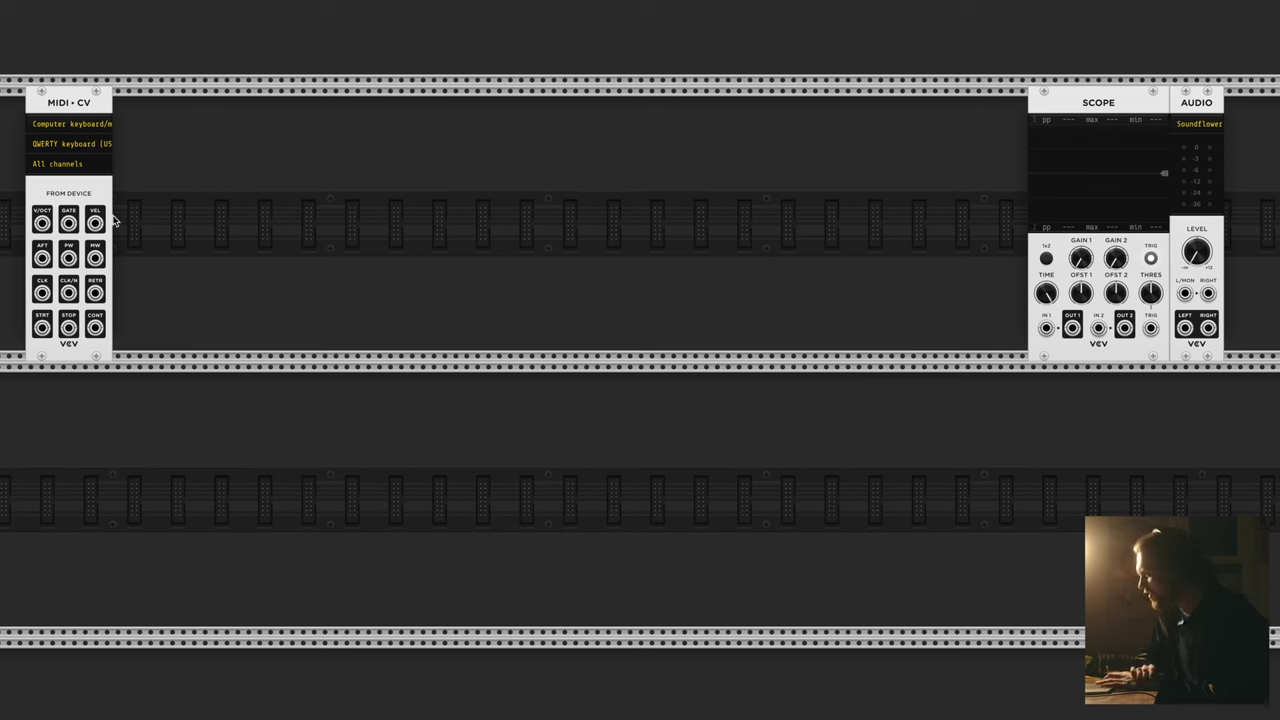
left_click_drag(42, 222, 150, 124)
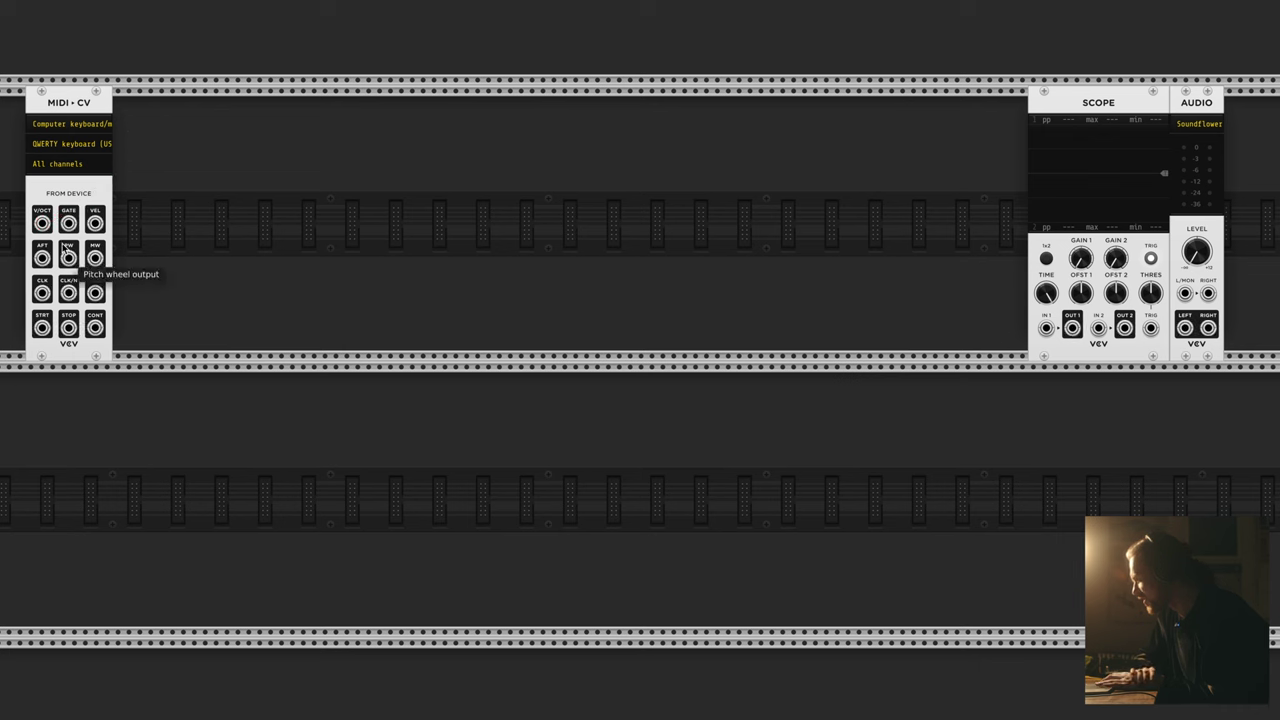
left_click_drag(69, 224, 93, 238)
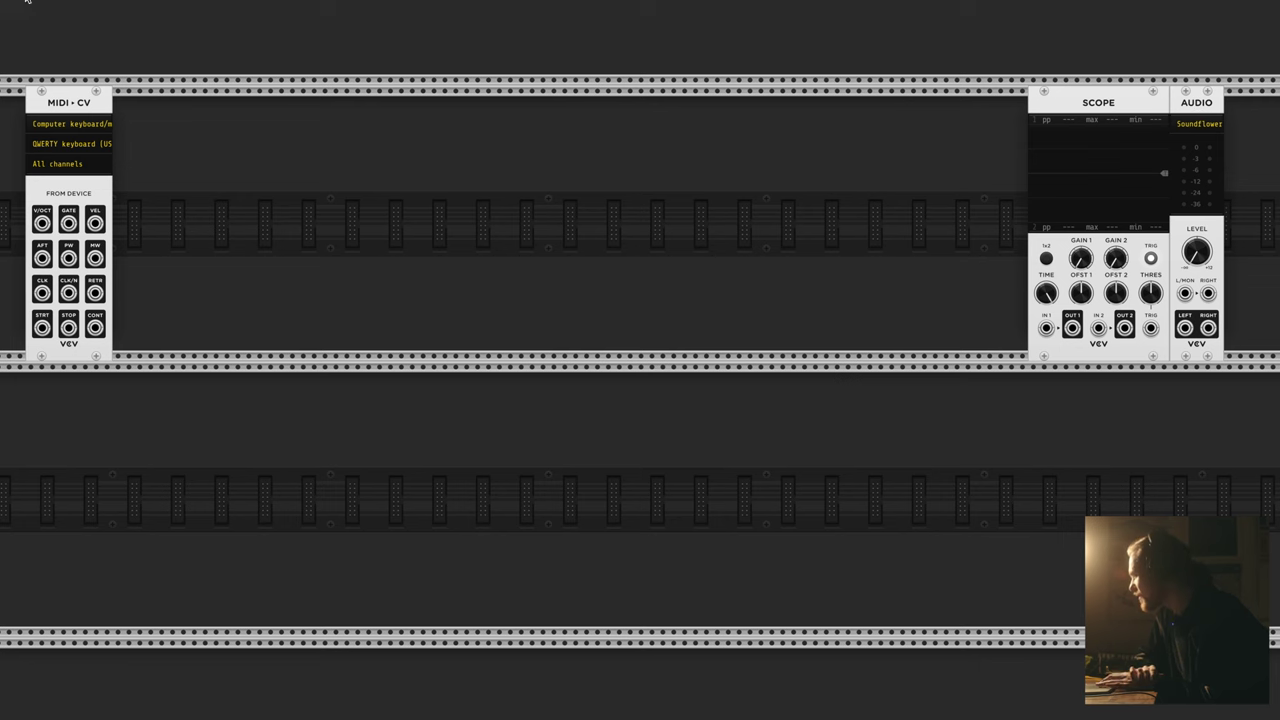
Add a NYSTHI Dual Pulser module and place it directly beside the MIDI-CV module.
right_click(181, 222)
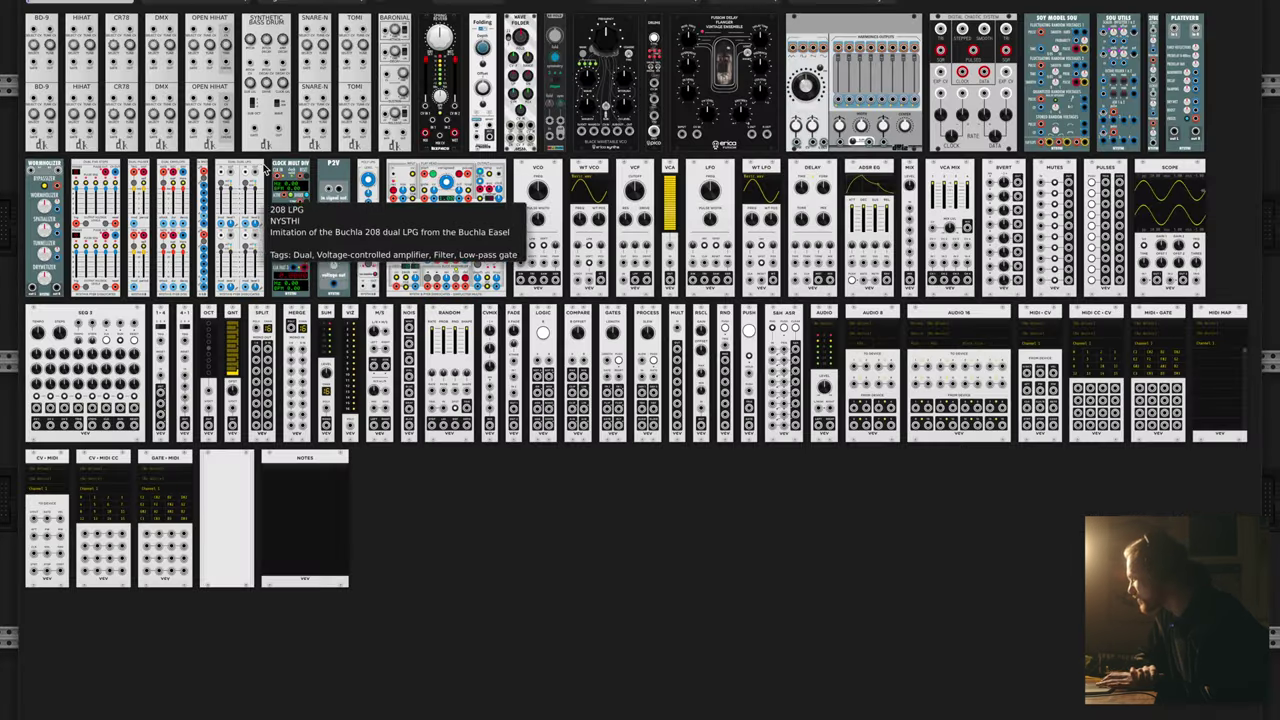
left_click(134, 190)
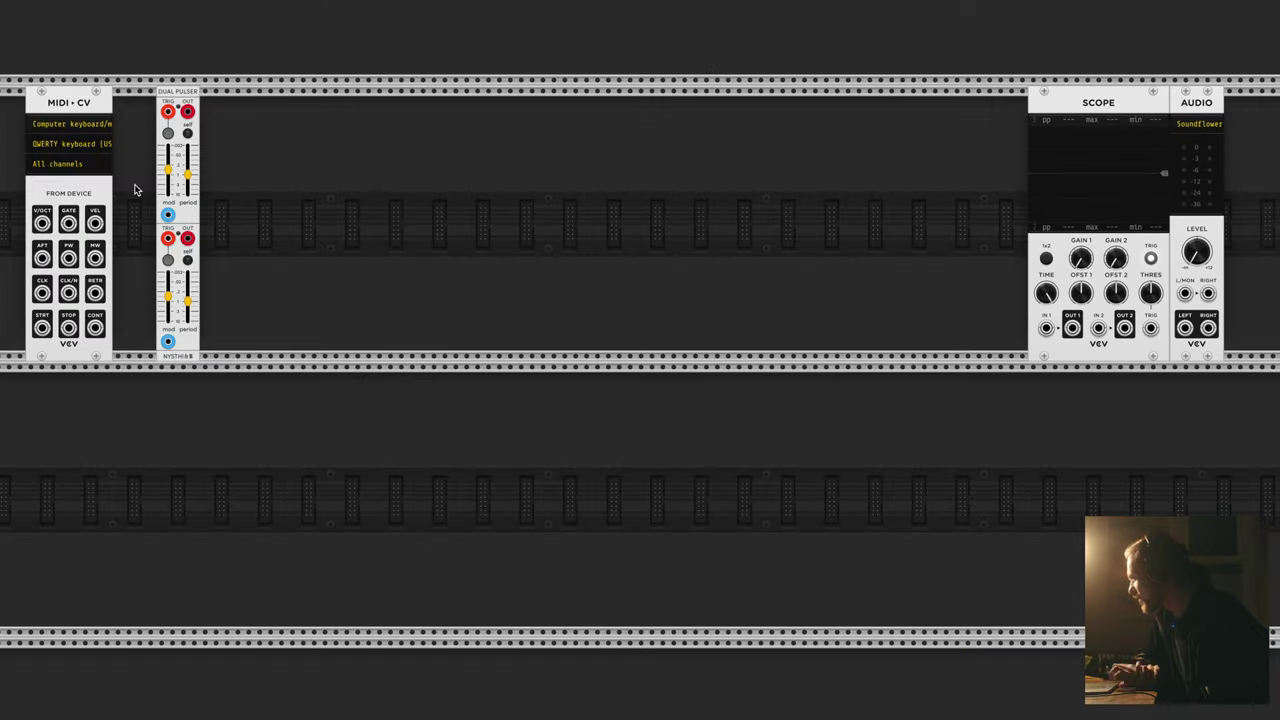
left_click_drag(170, 93, 137, 92)
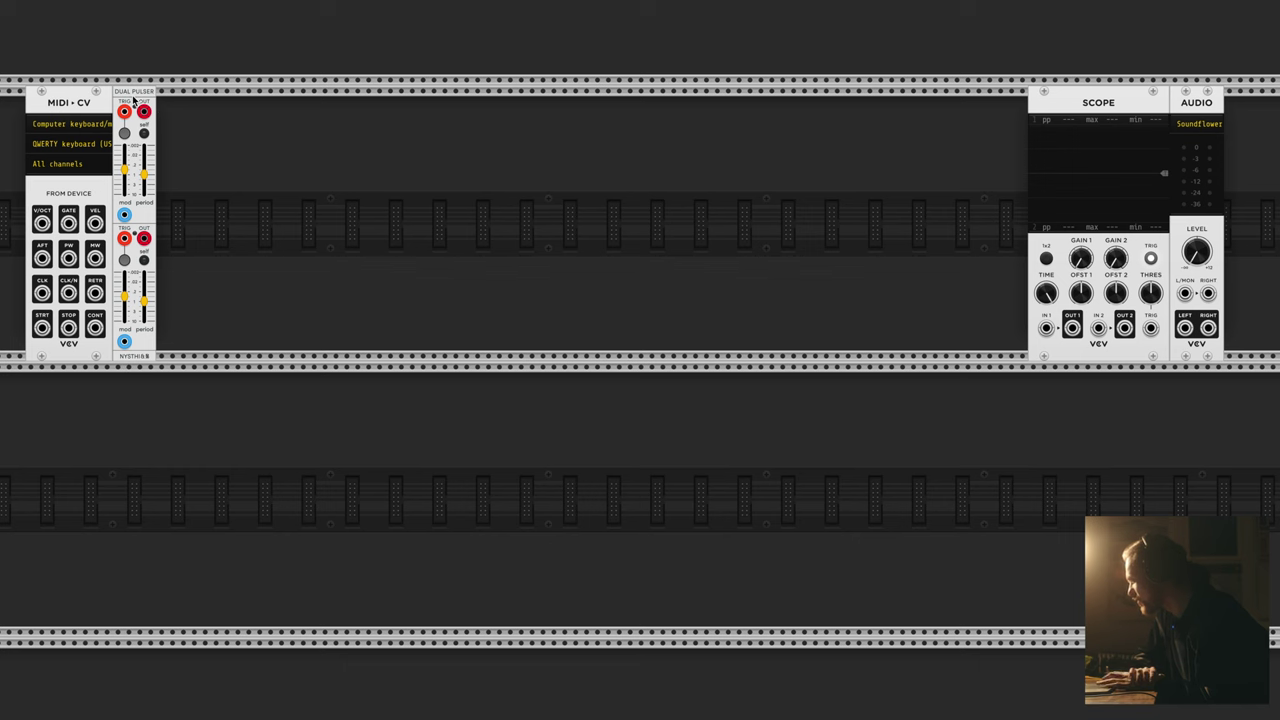
right_click(265, 174)
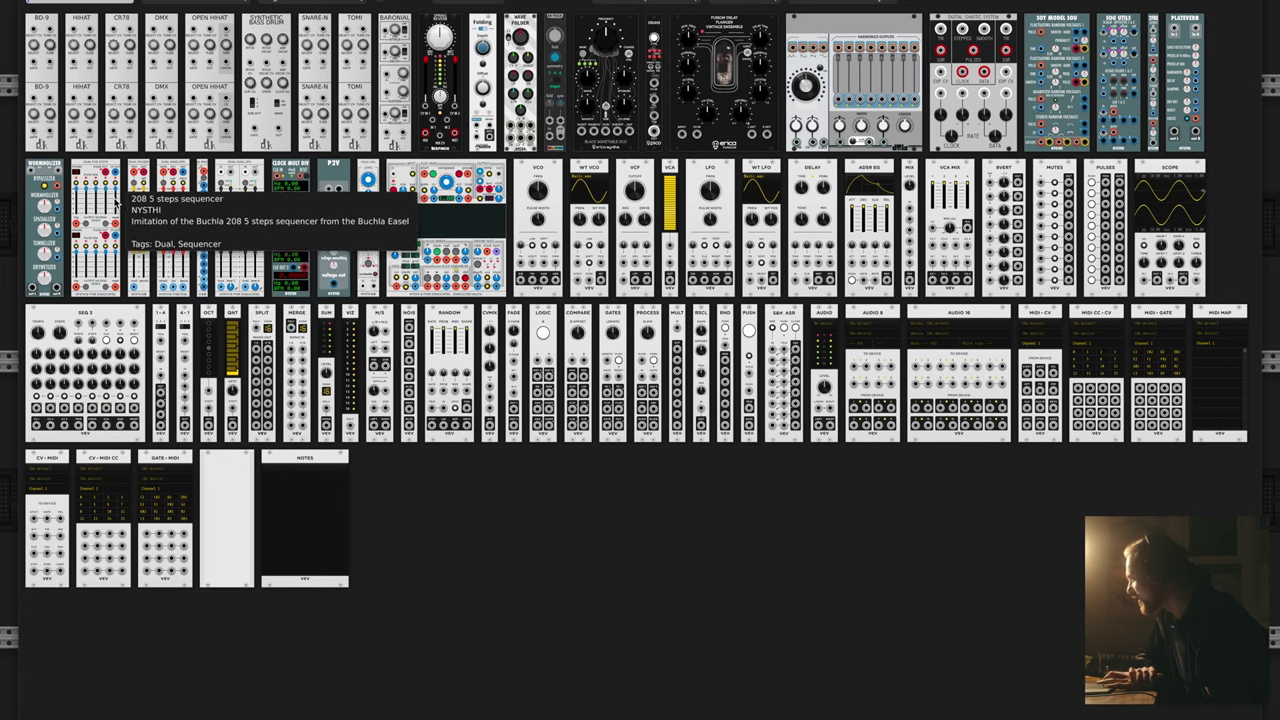
left_click(178, 180)
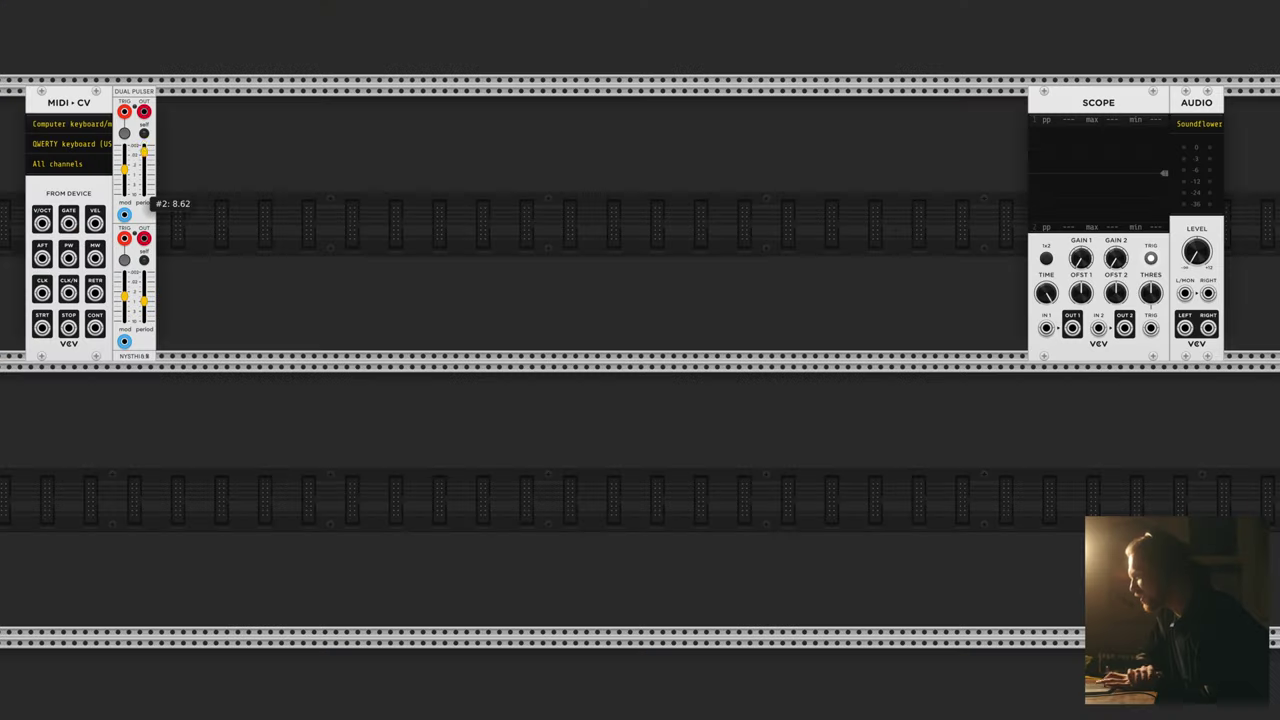
Raise the upper pulser's period slider to its maximum and bring it back to about the middle of its range.
left_click_drag(144, 150, 144, 144)
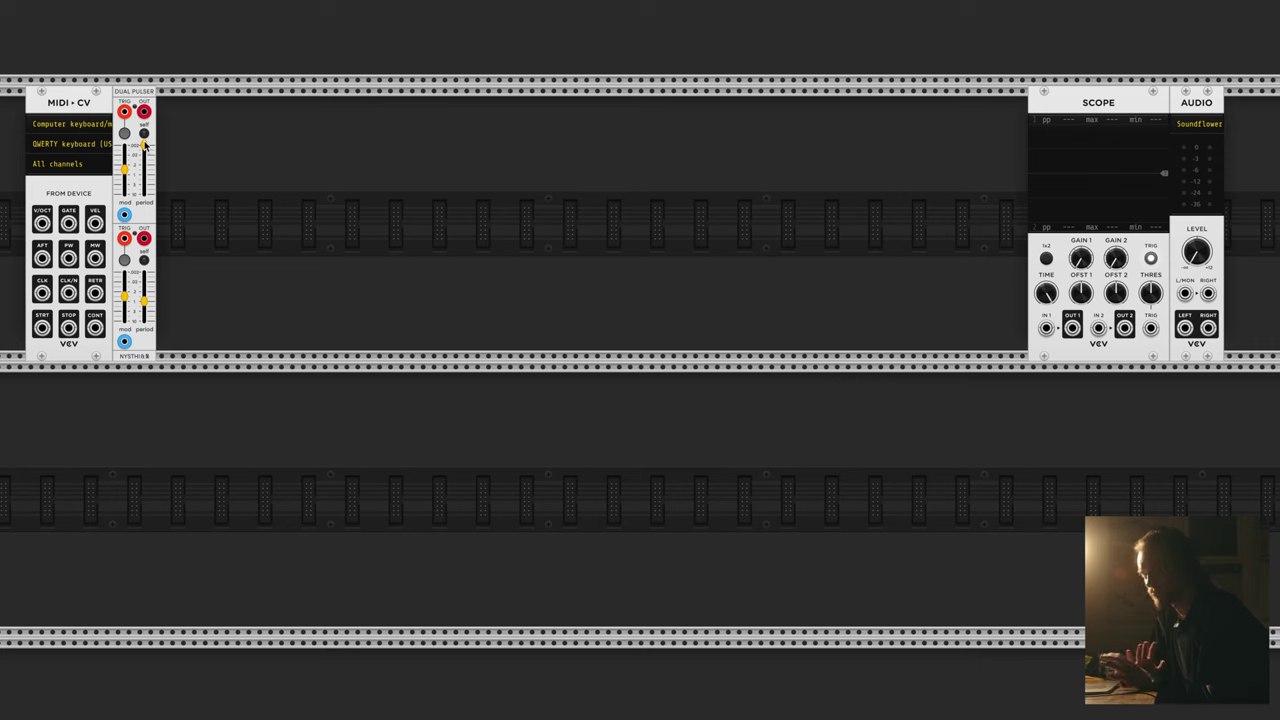
mouse_move(145, 152)
left_click_drag(144, 145, 144, 162)
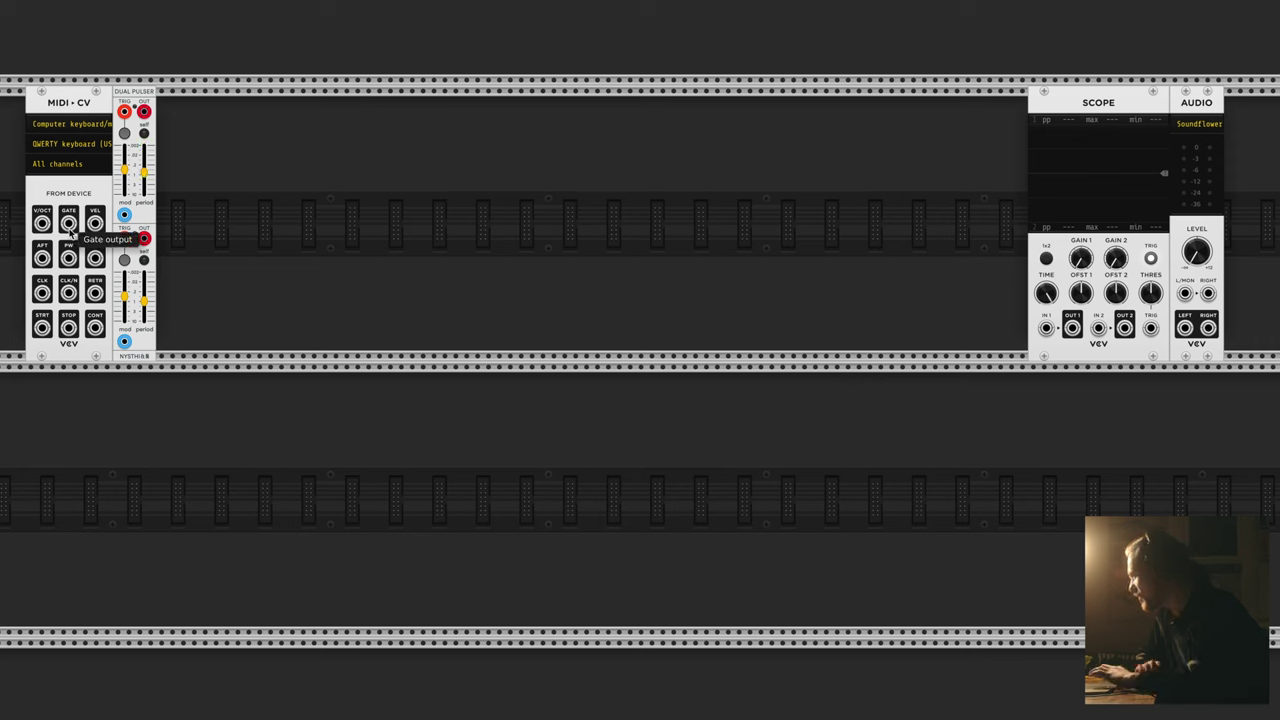
Patch the MIDI-CV gate output into the upper pulser's trigger input and set the cable color to yellow.
left_click_drag(68, 222, 125, 114)
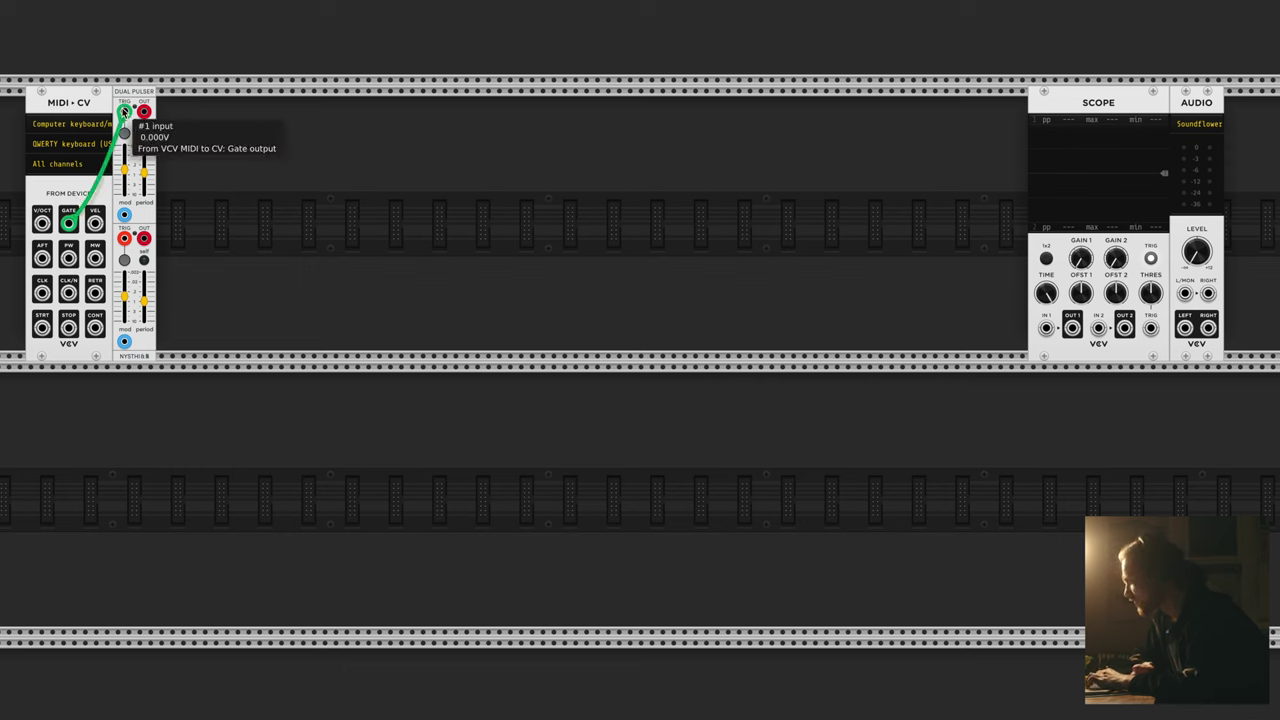
right_click(123, 113)
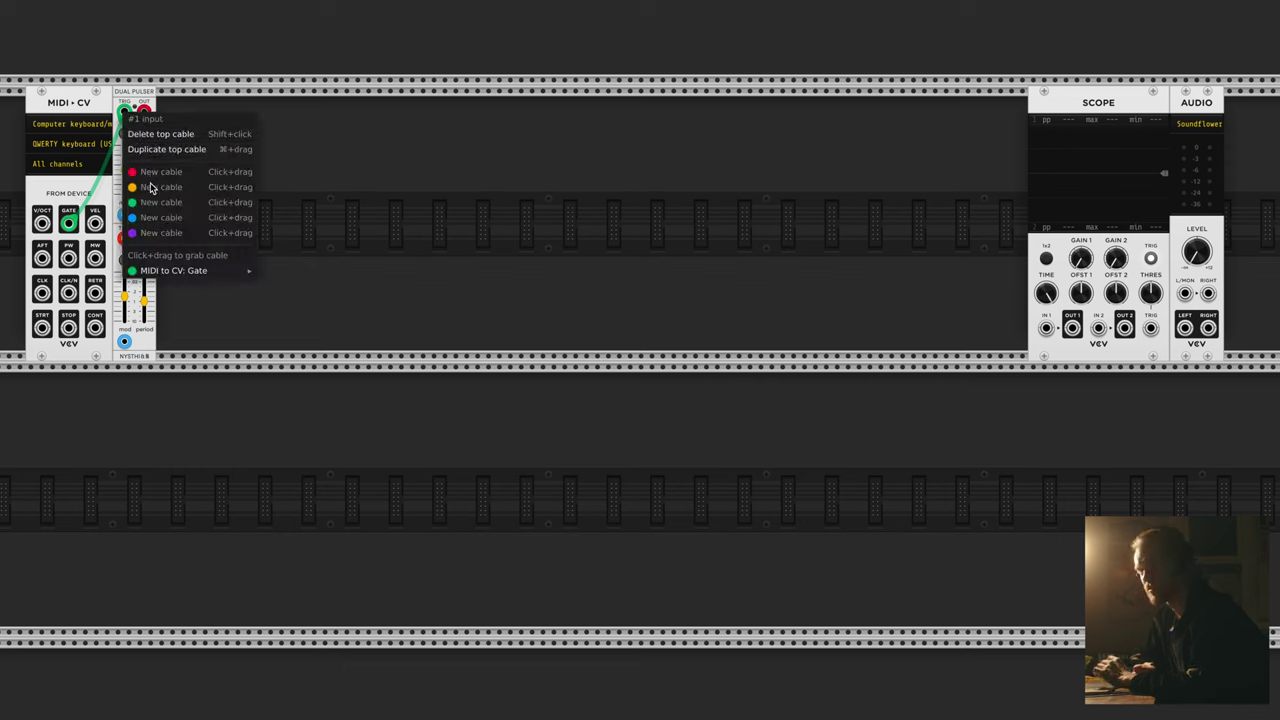
mouse_move(230, 270)
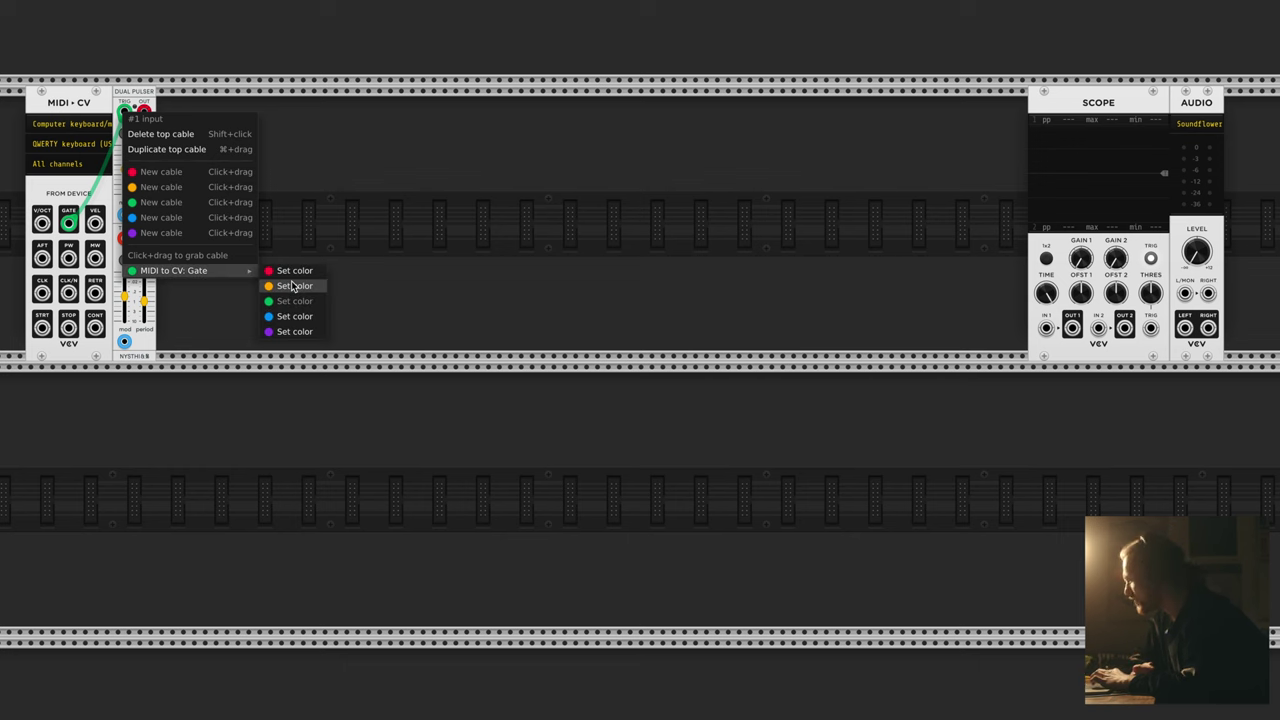
left_click(293, 286)
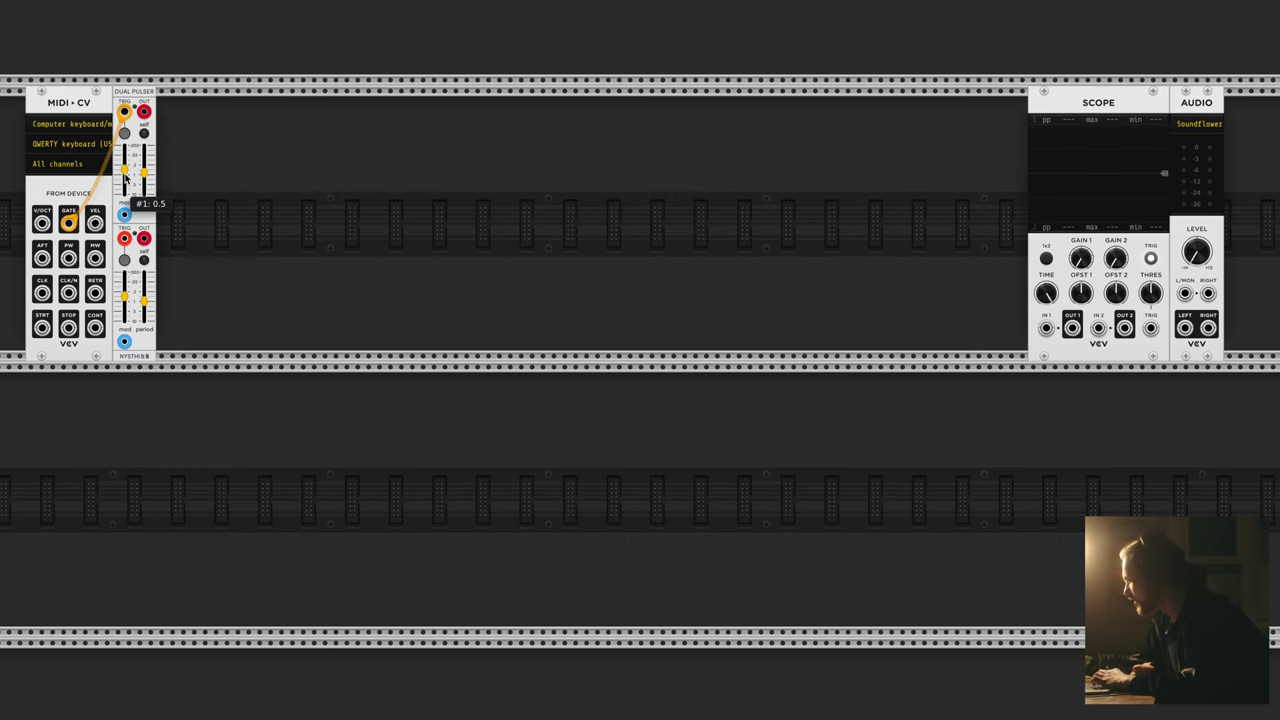
Add the NYSTHI 208 5 steps sequencer and place it directly beside the Dual Pulser.
right_click(231, 177)
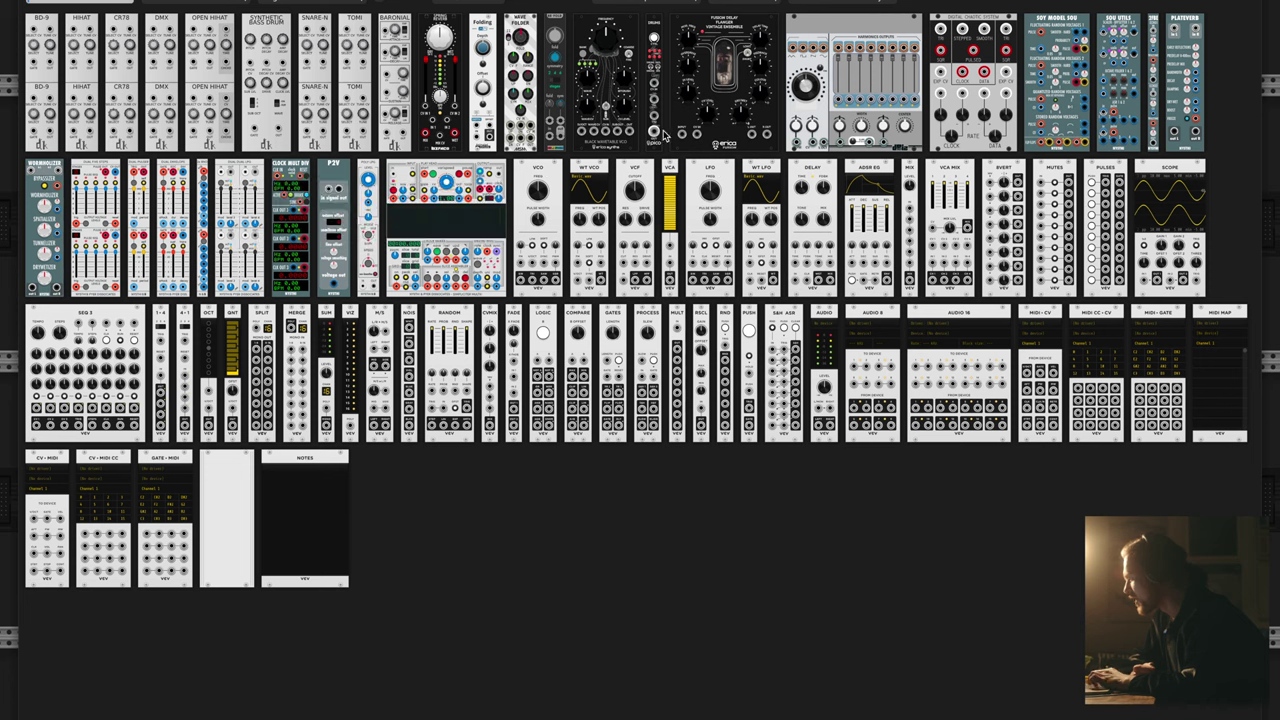
left_click(91, 186)
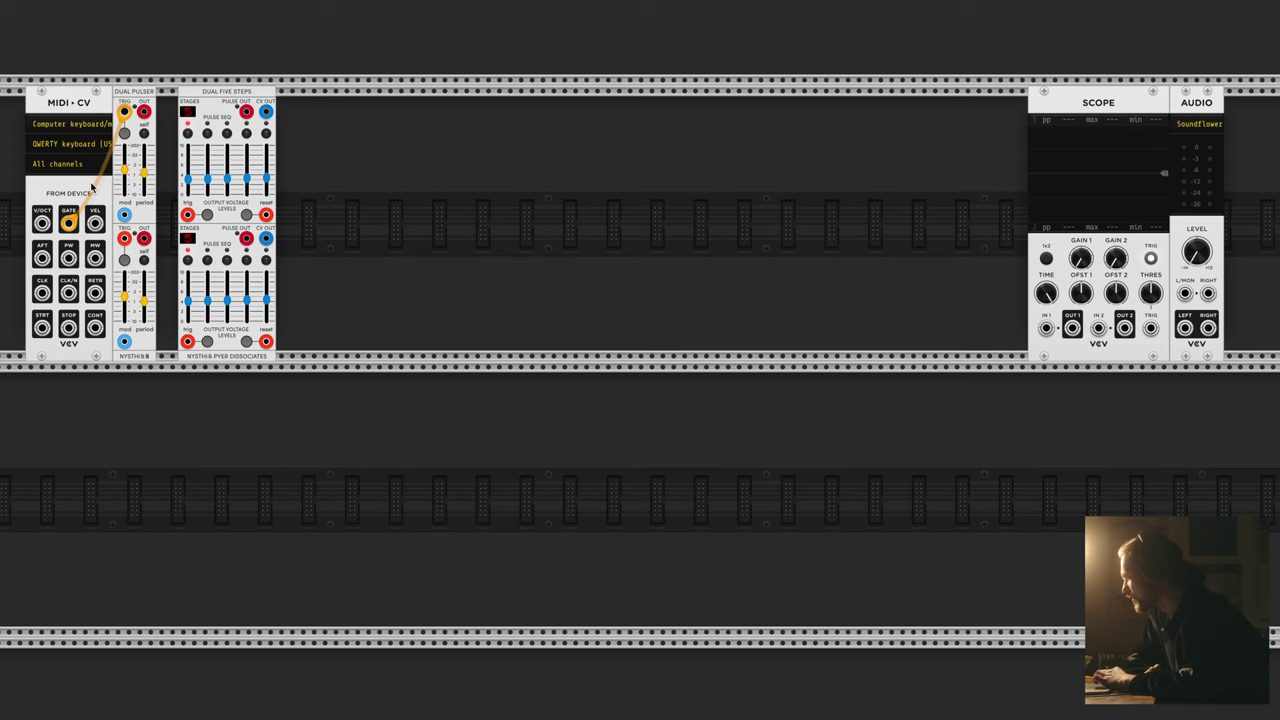
left_click_drag(222, 104, 201, 104)
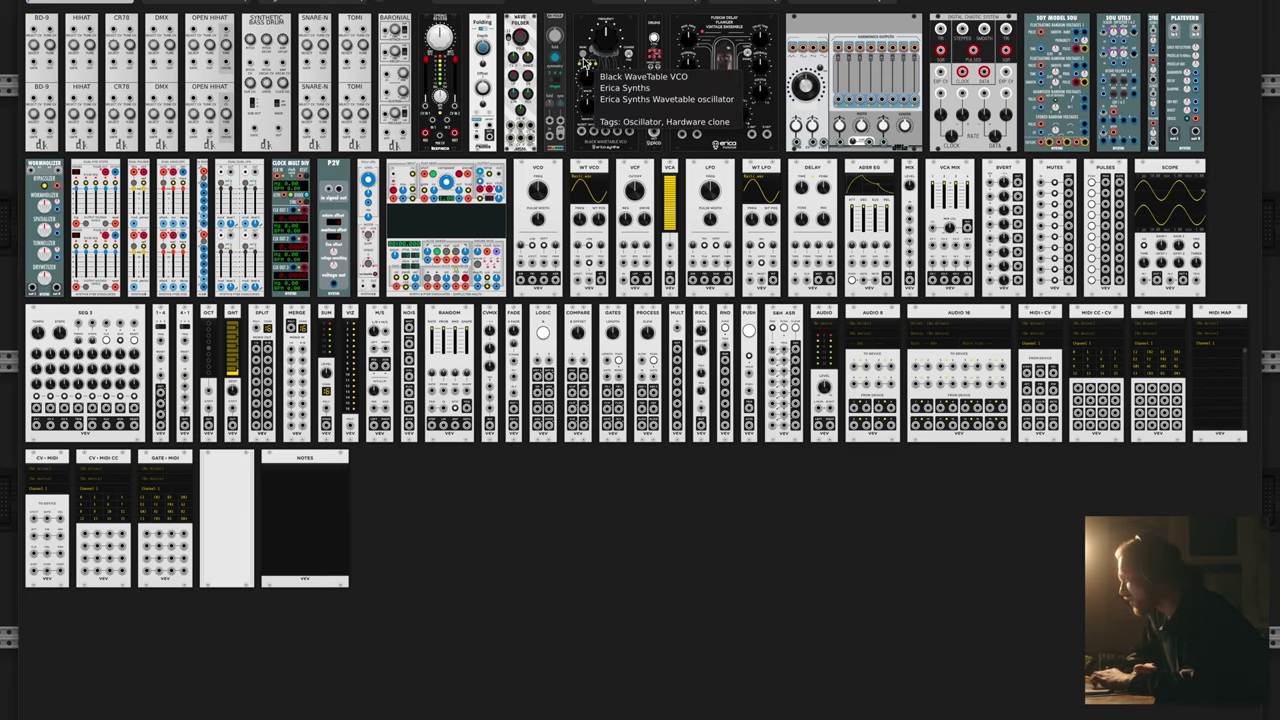
Add the dBiz Verbo oscillator and place it in the second row, starting at the Dual Five Steps' outer edge.
left_click(855, 70)
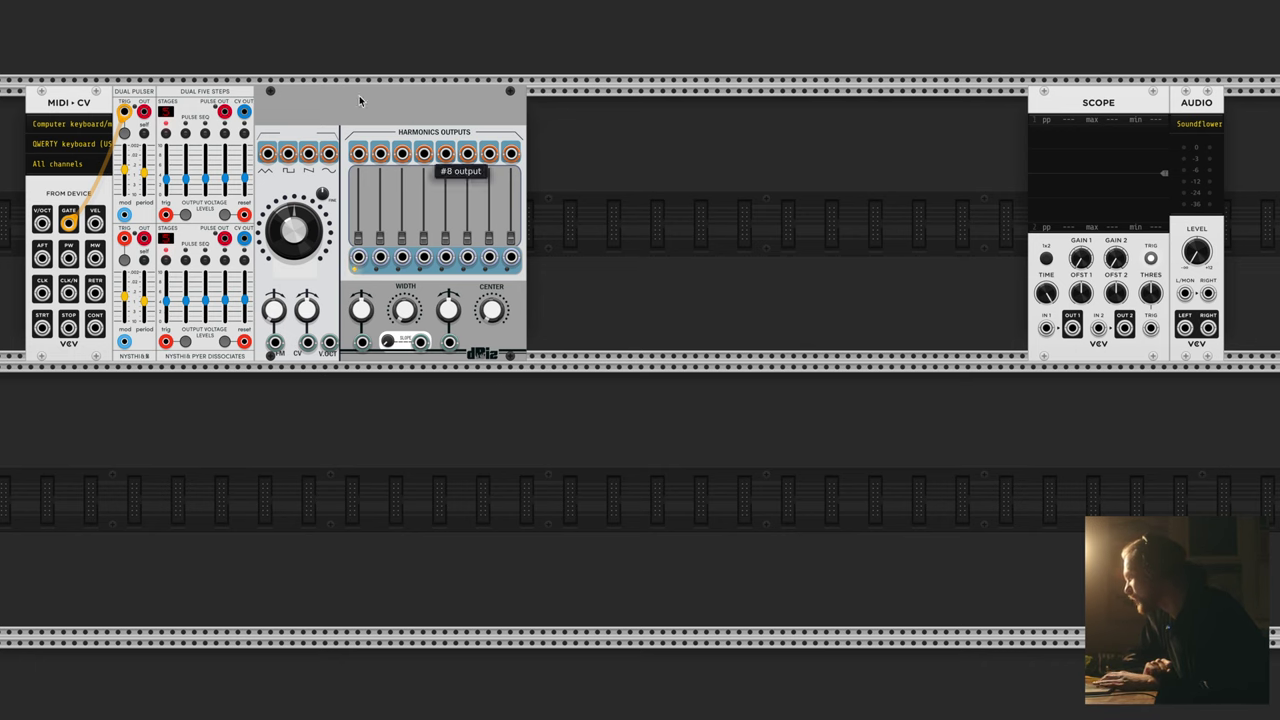
left_click_drag(315, 125, 182, 405)
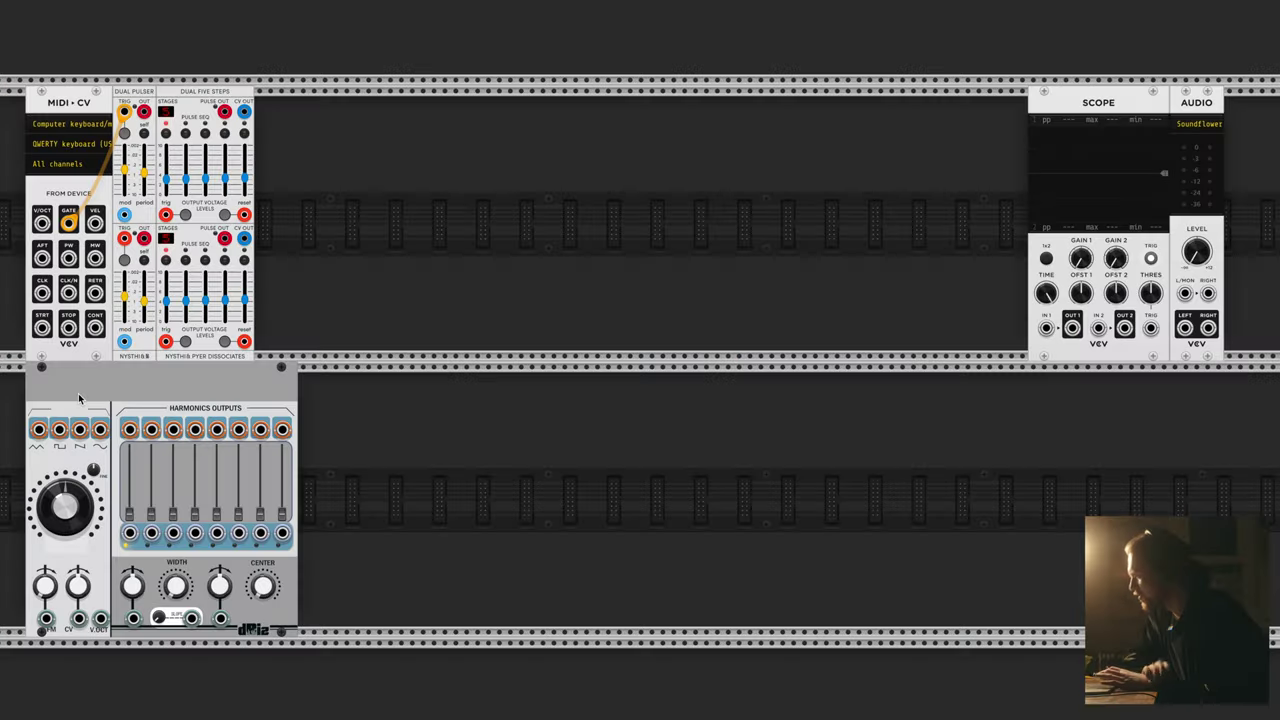
left_click_drag(78, 393, 302, 383)
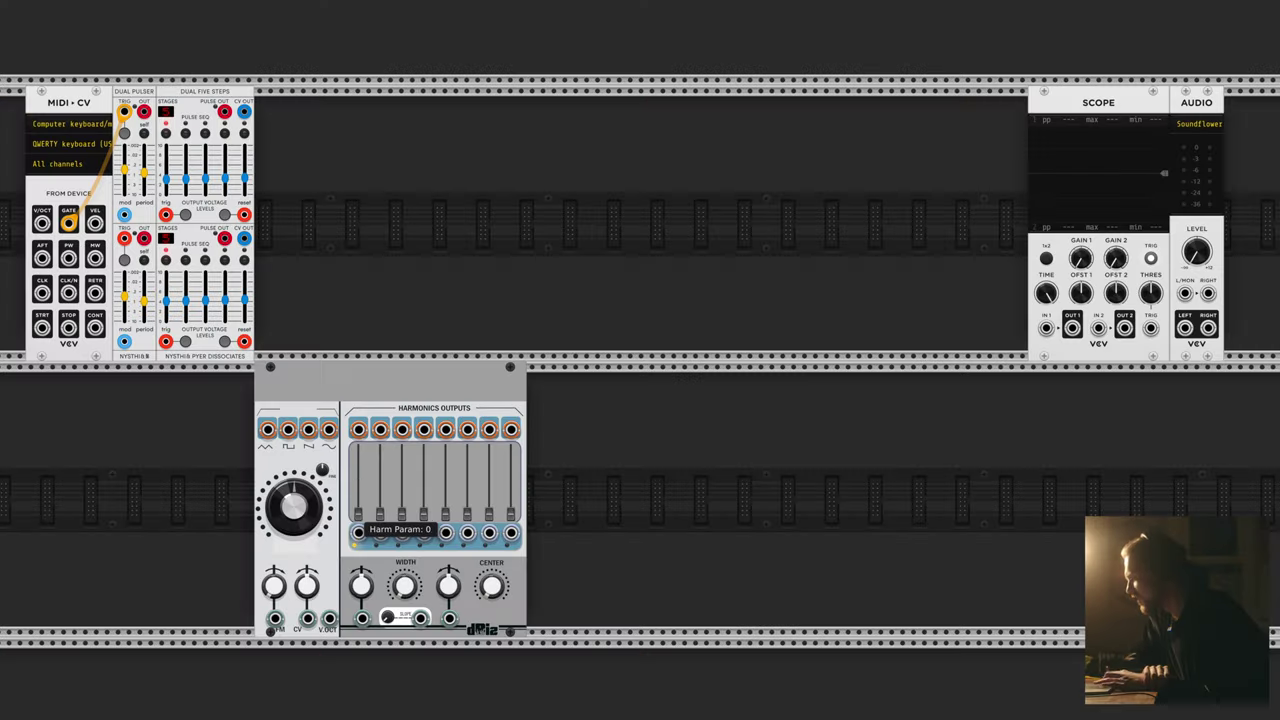
mouse_move(358, 515)
left_mouse_down()
mouse_move(358, 455)
mouse_move(357, 515)
left_mouse_up()
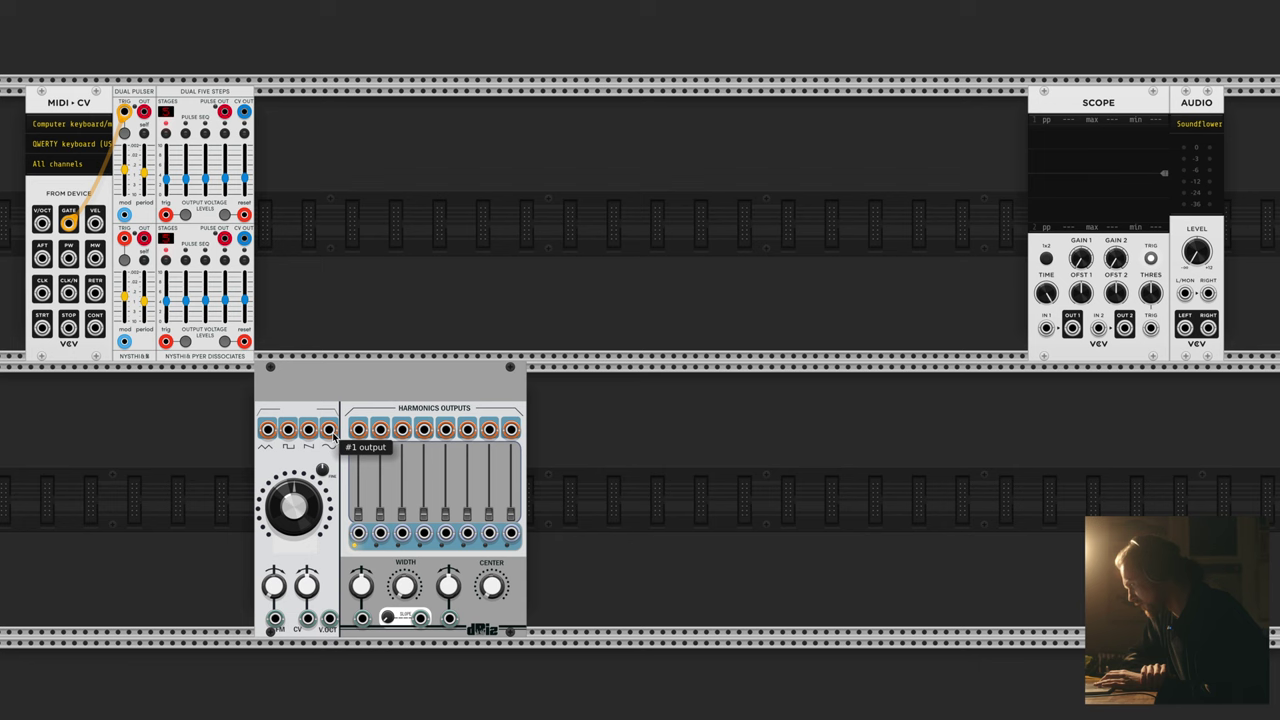
Test the Verbo's sine output with a red cable into the Audio module's left input and the Scope's first input, and unplug it.
right_click(333, 435)
left_click(368, 482)
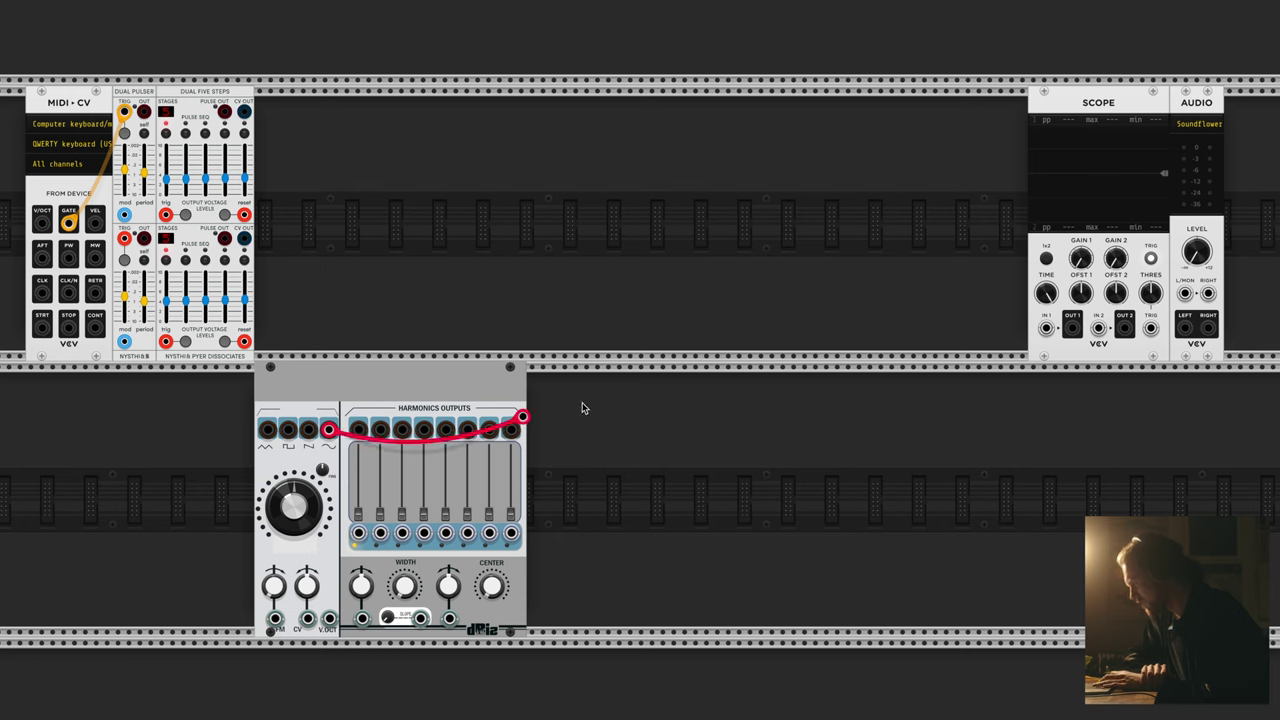
left_click(1185, 293)
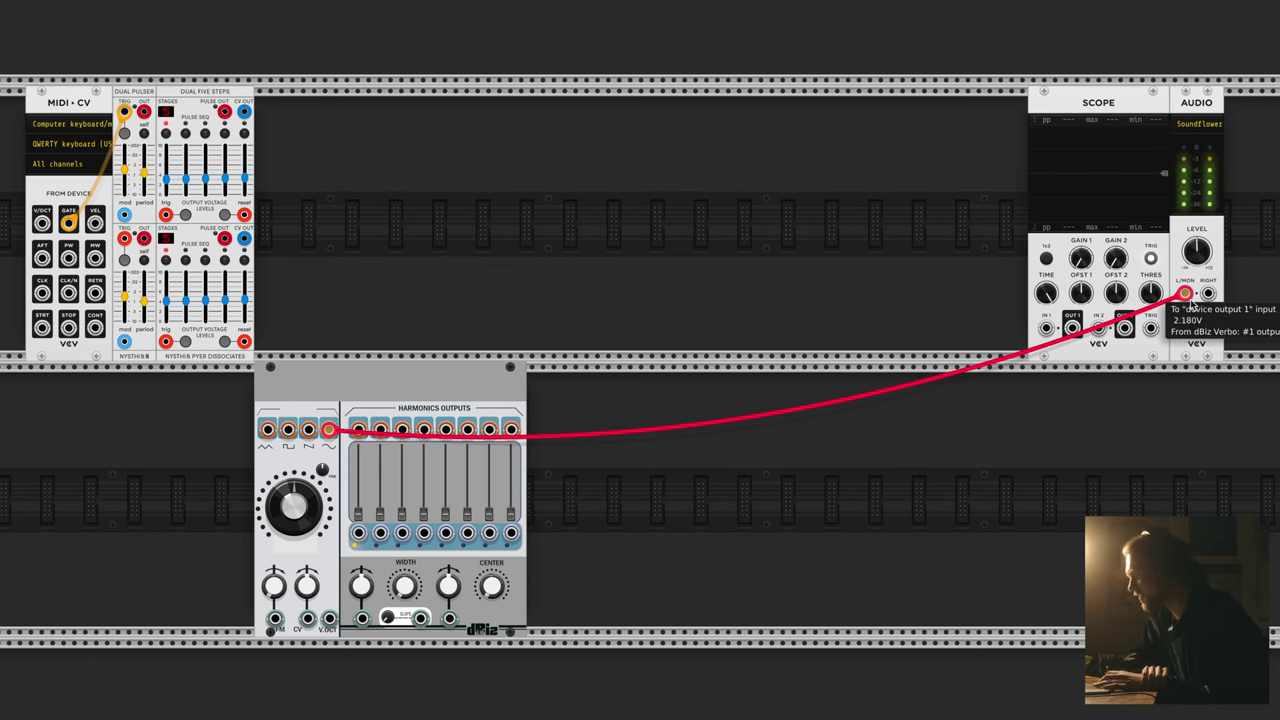
mouse_move(1186, 294)
left_mouse_down()
mouse_move(1137, 397)
mouse_move(1046, 331)
left_mouse_up()
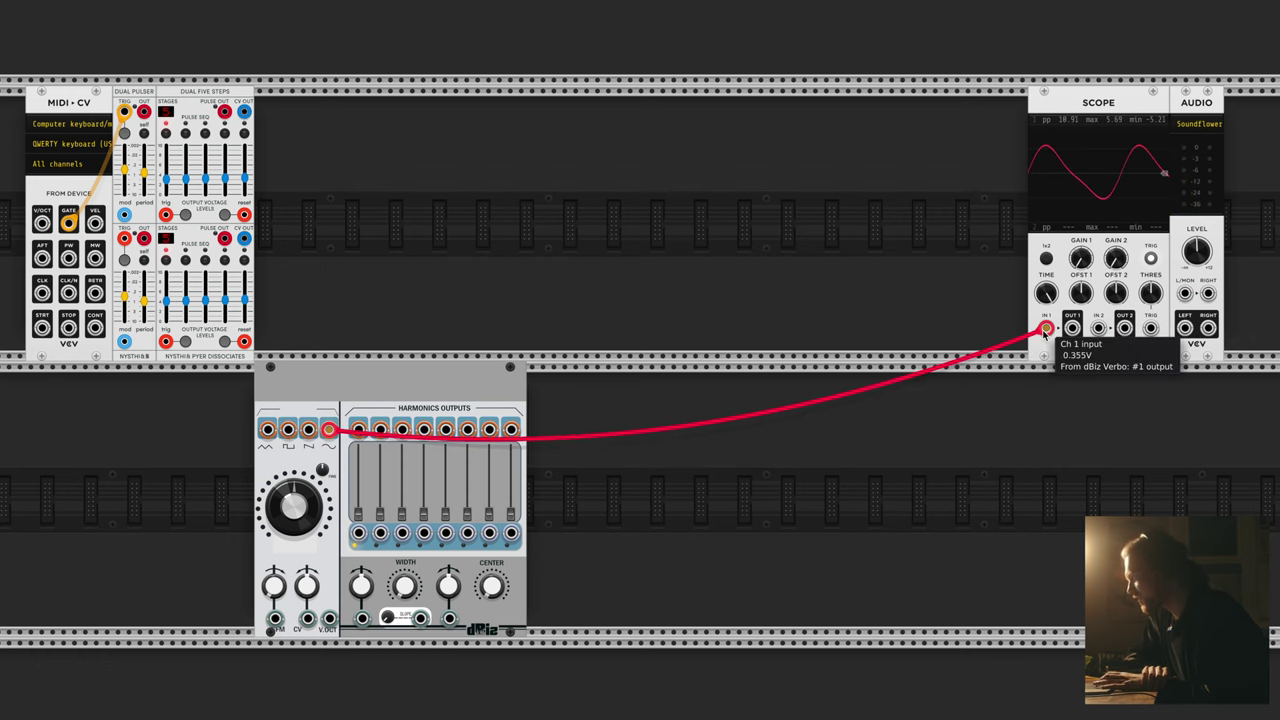
left_click_drag(280, 515, 280, 490)
left_click_drag(1046, 329, 944, 439)
Shift the Verbo farther along the second row and add a Dual Dual LPG near the Dual Five Steps.
left_click_drag(347, 393, 423, 393)
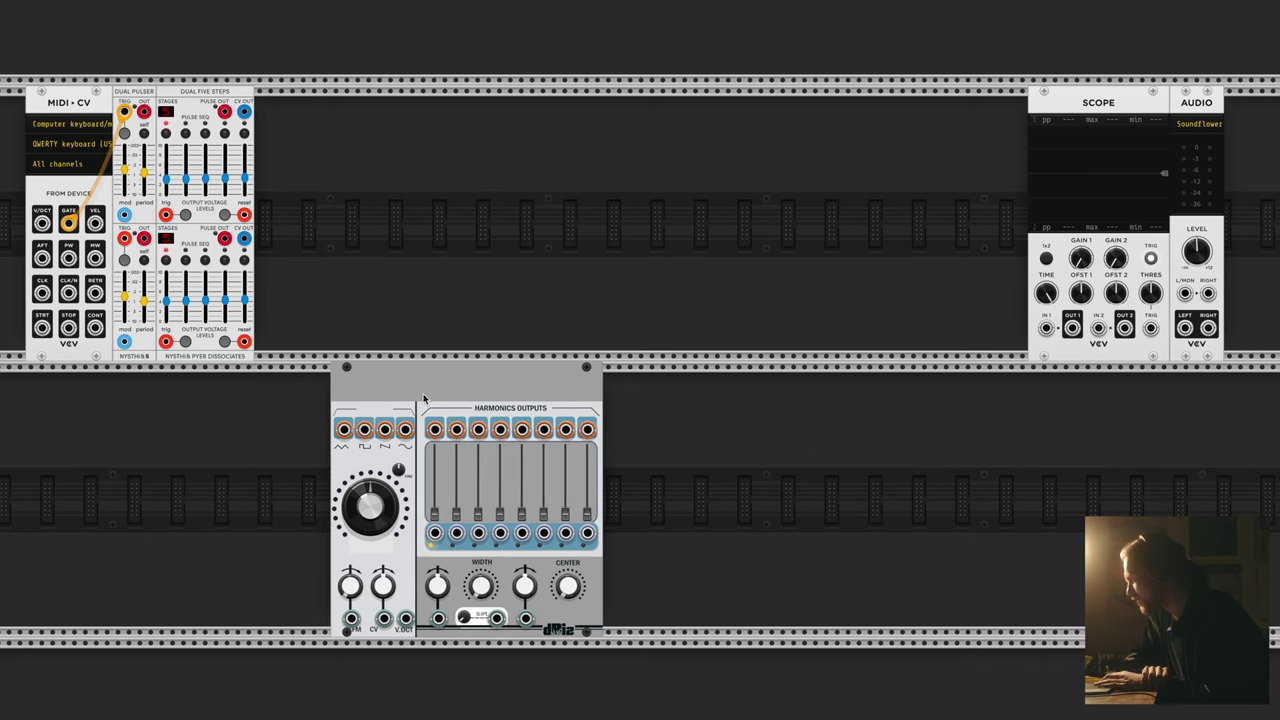
right_click(368, 175)
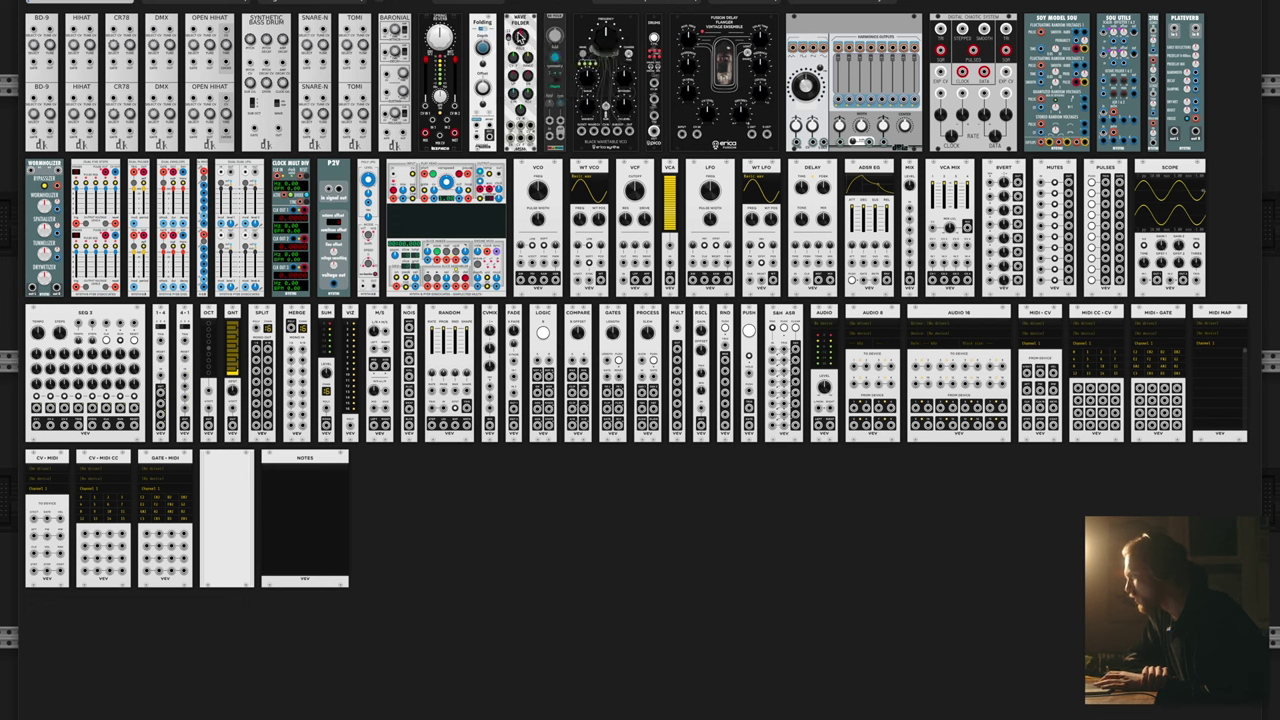
left_click(245, 196)
left_click_drag(371, 92, 346, 98)
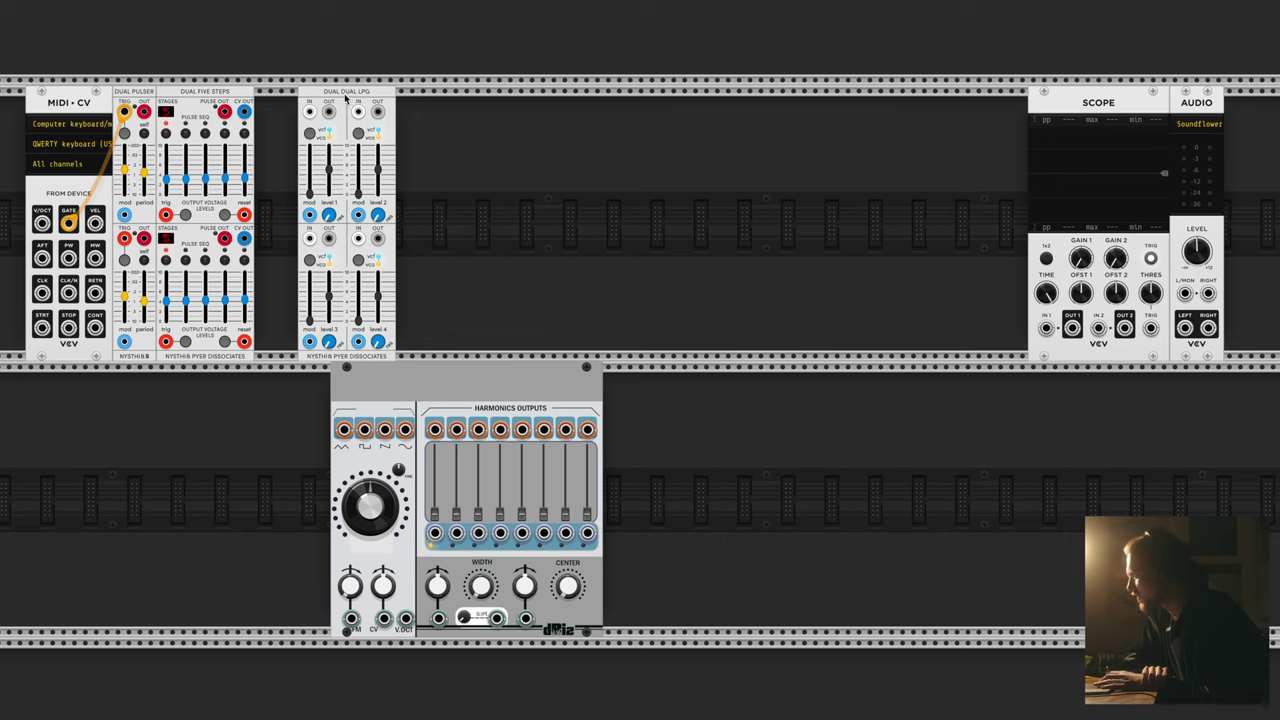
Add a NYSTHI Poly LPG, place it close to the Dual Dual LPG and try its mode switch.
key("Return")
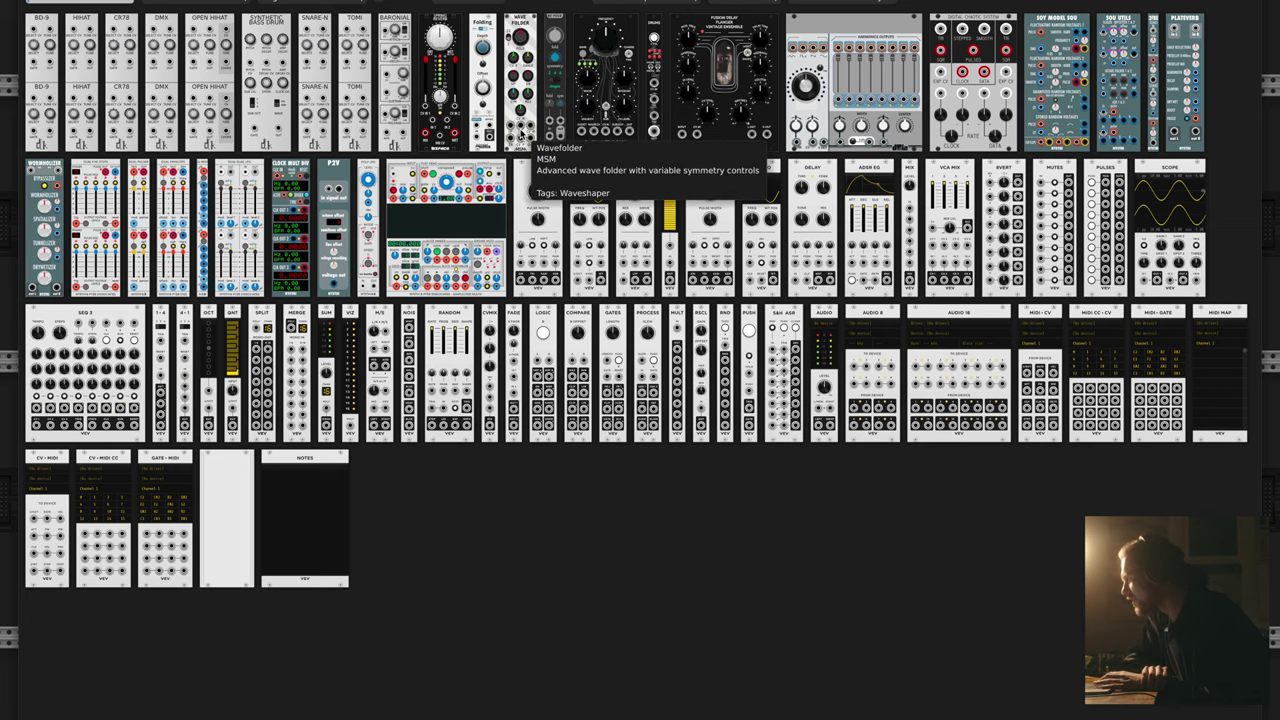
left_click(855, 85)
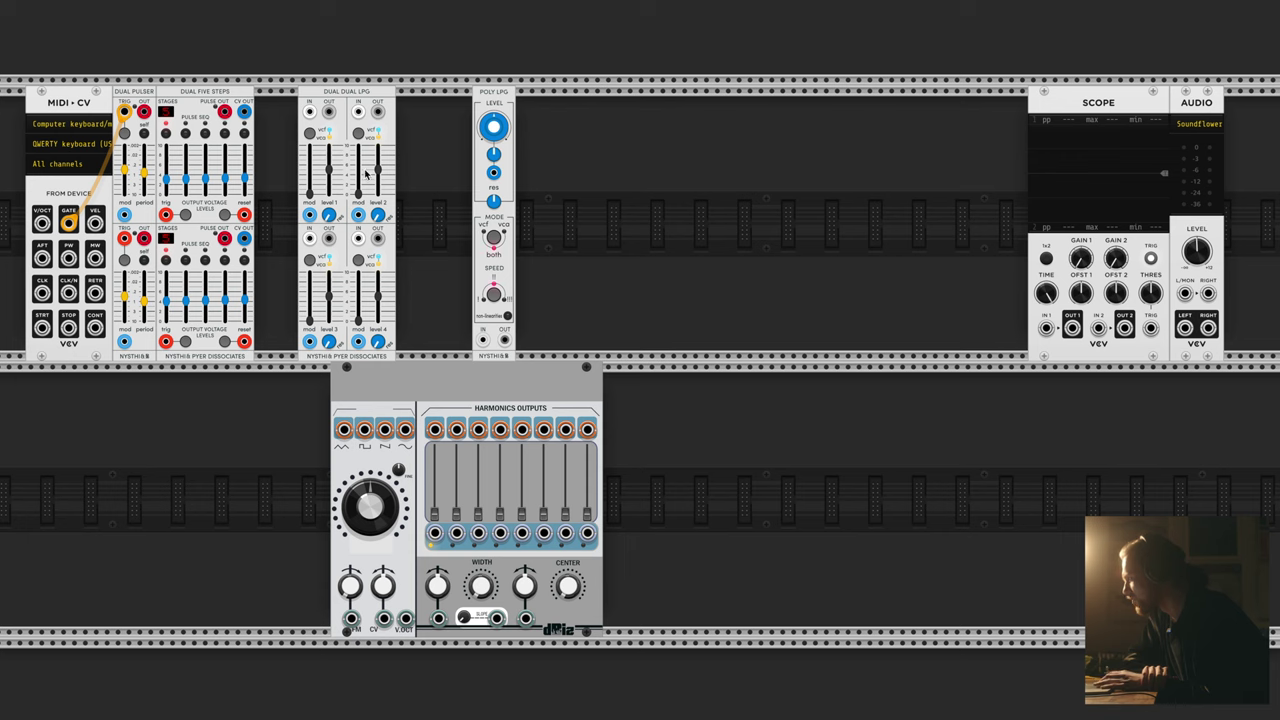
left_click_drag(493, 96, 476, 95)
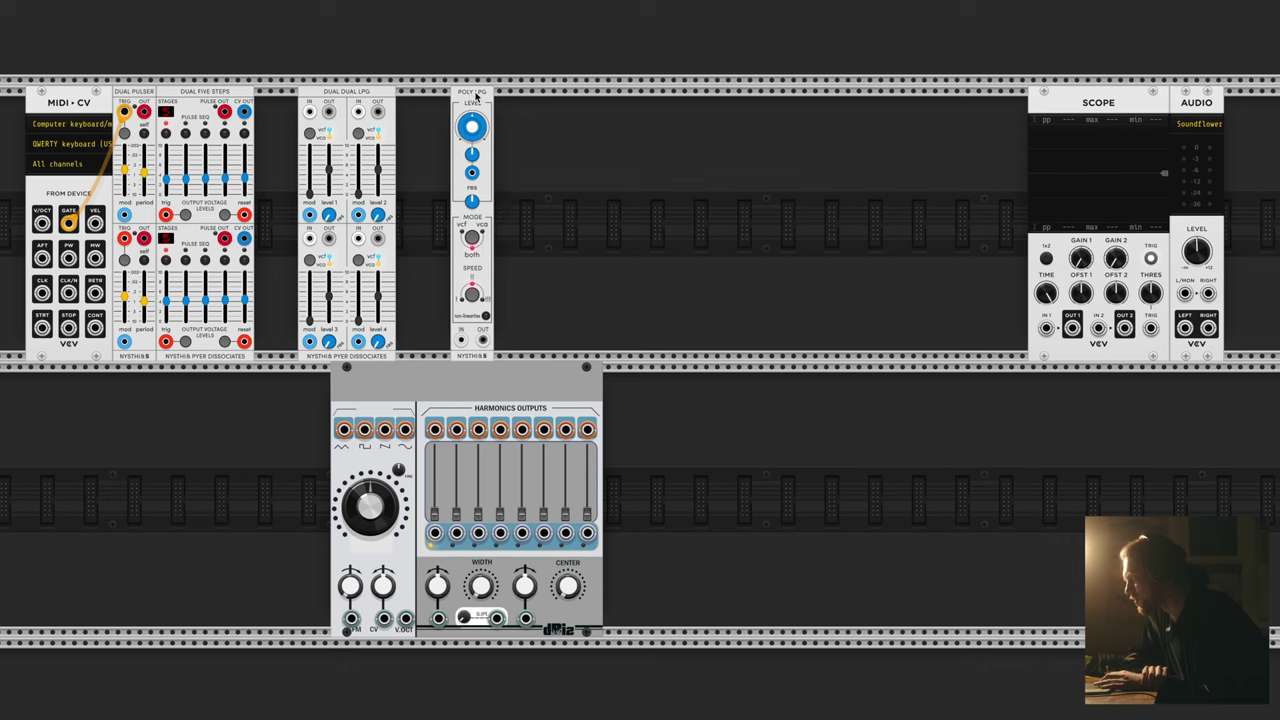
left_click_drag(474, 97, 433, 101)
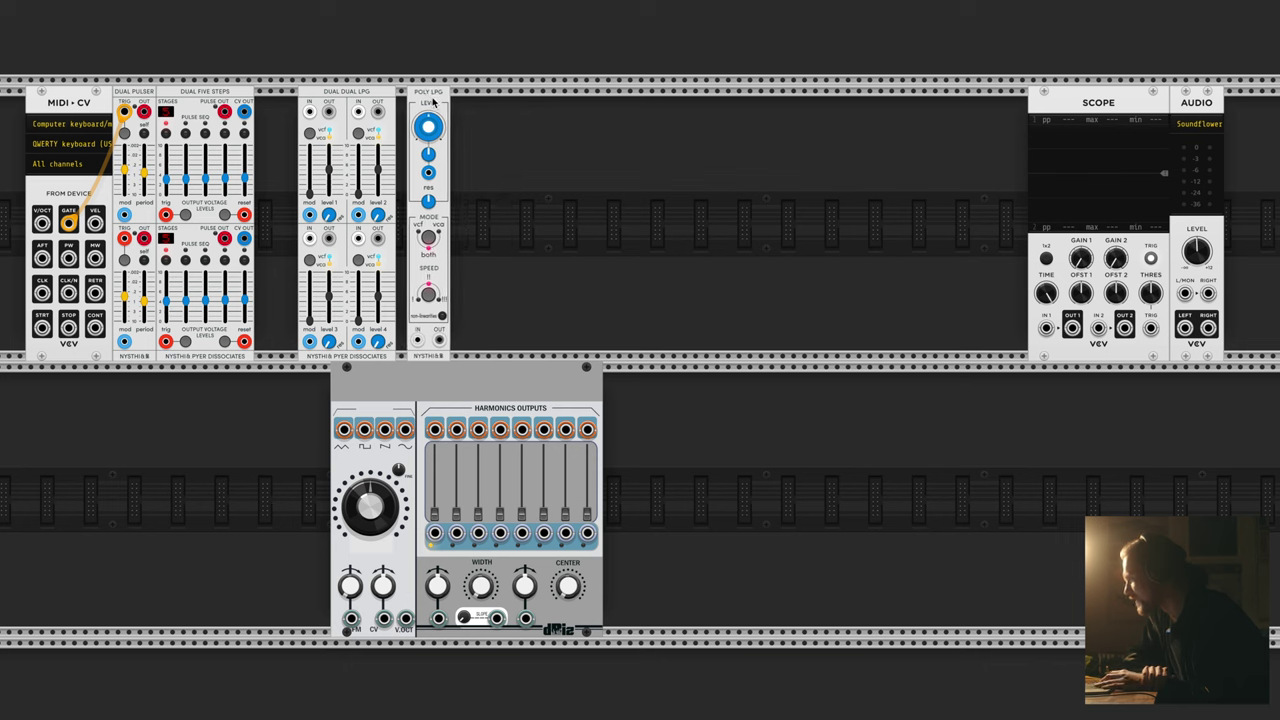
mouse_move(428, 293)
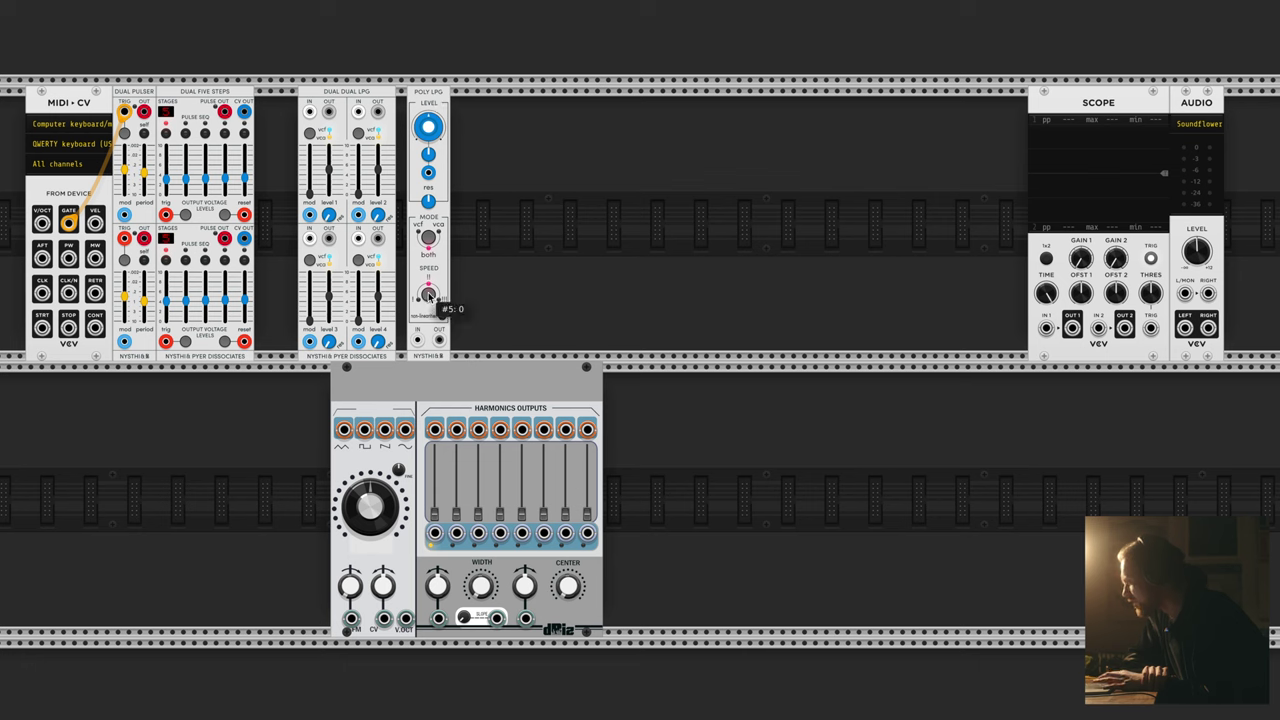
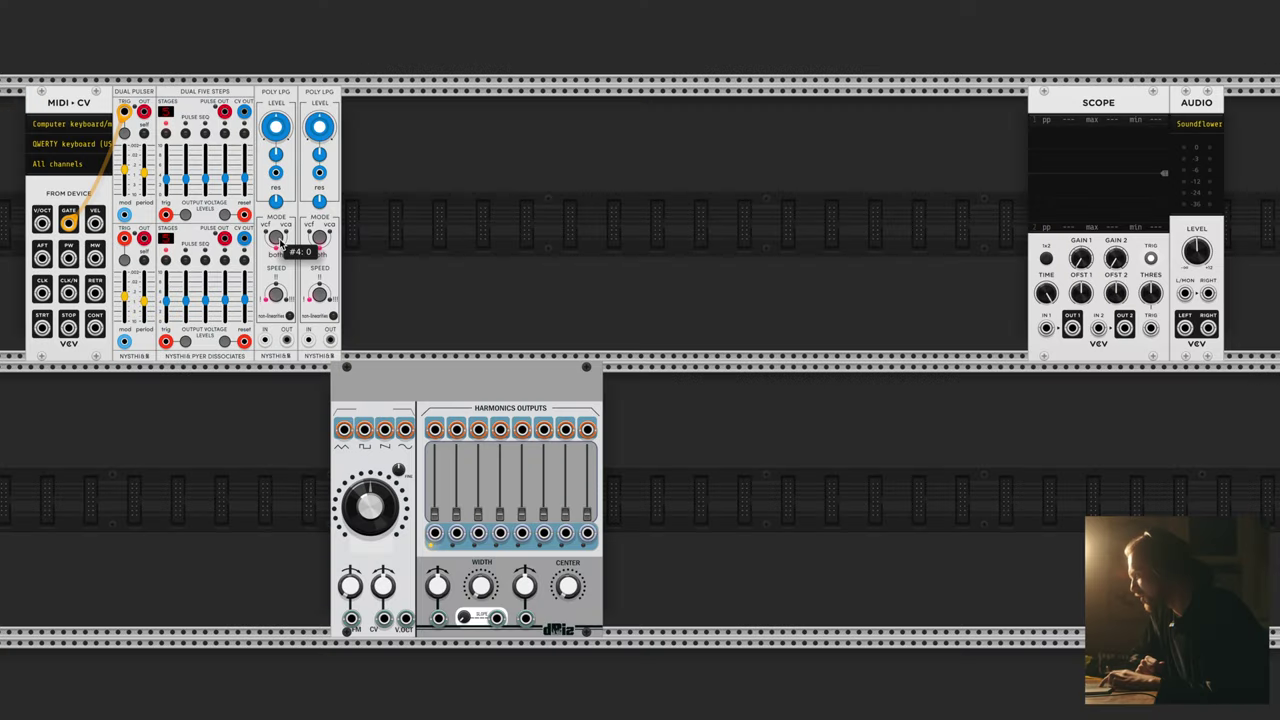
left_click(281, 244)
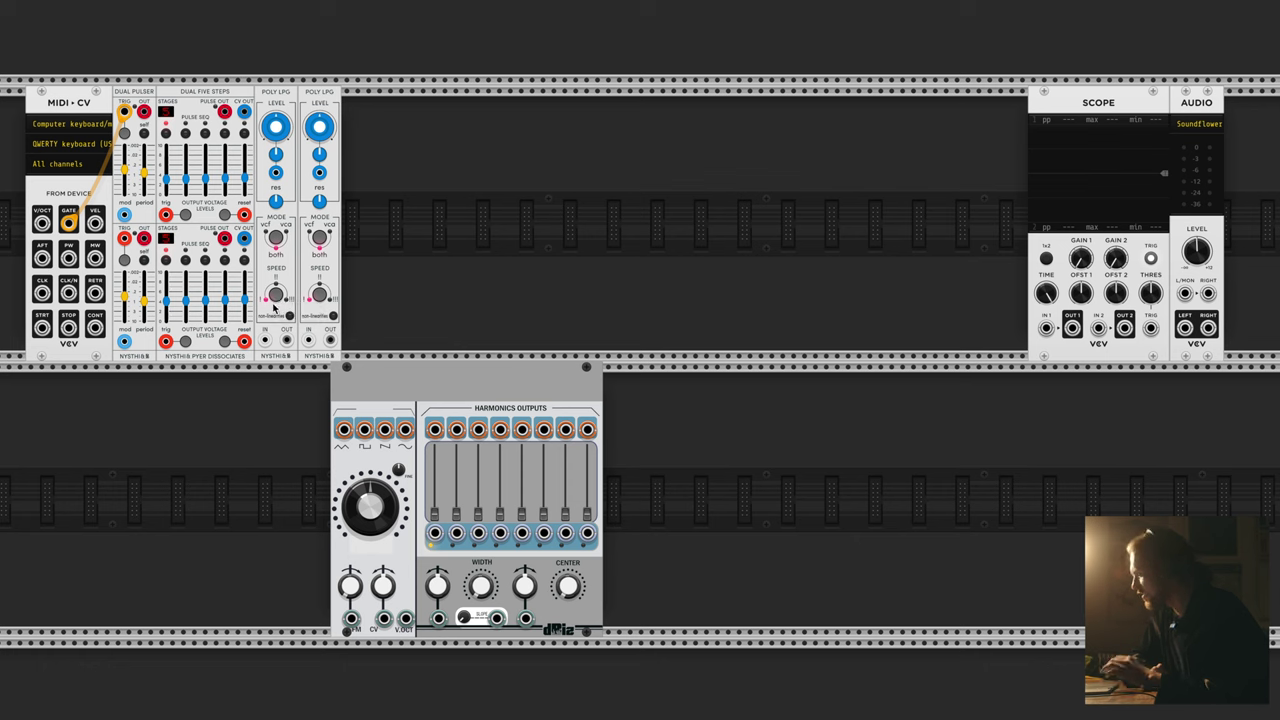
Add a Dual Envelope between the Dual Five Steps and the Poly LPGs, and move the Verbo directly below the Dual Pulser.
right_click(471, 217)
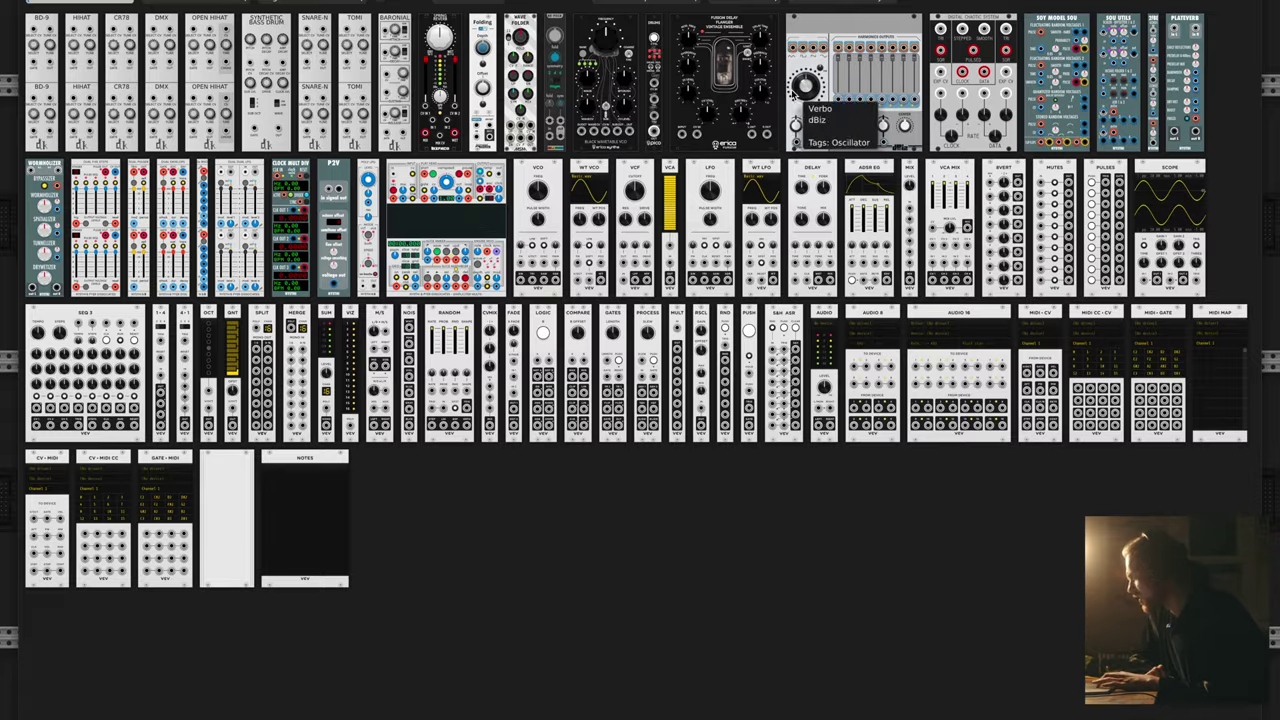
left_click(183, 190)
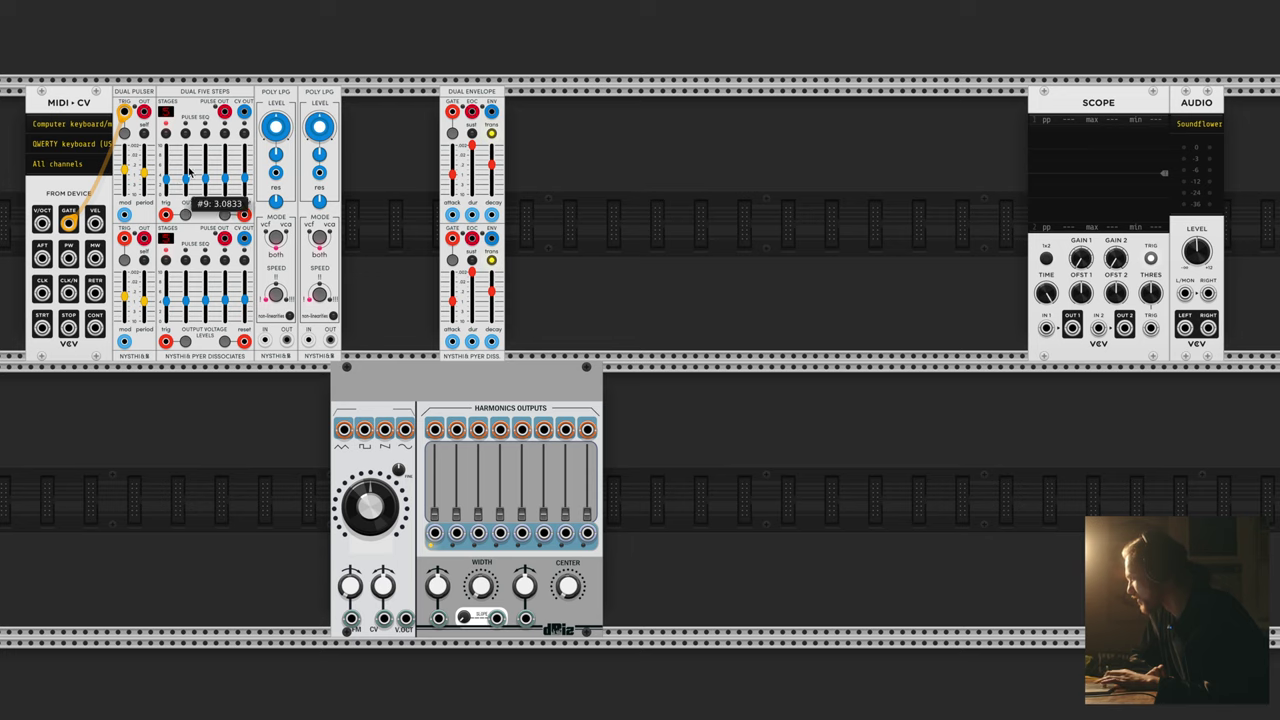
left_click(350, 100)
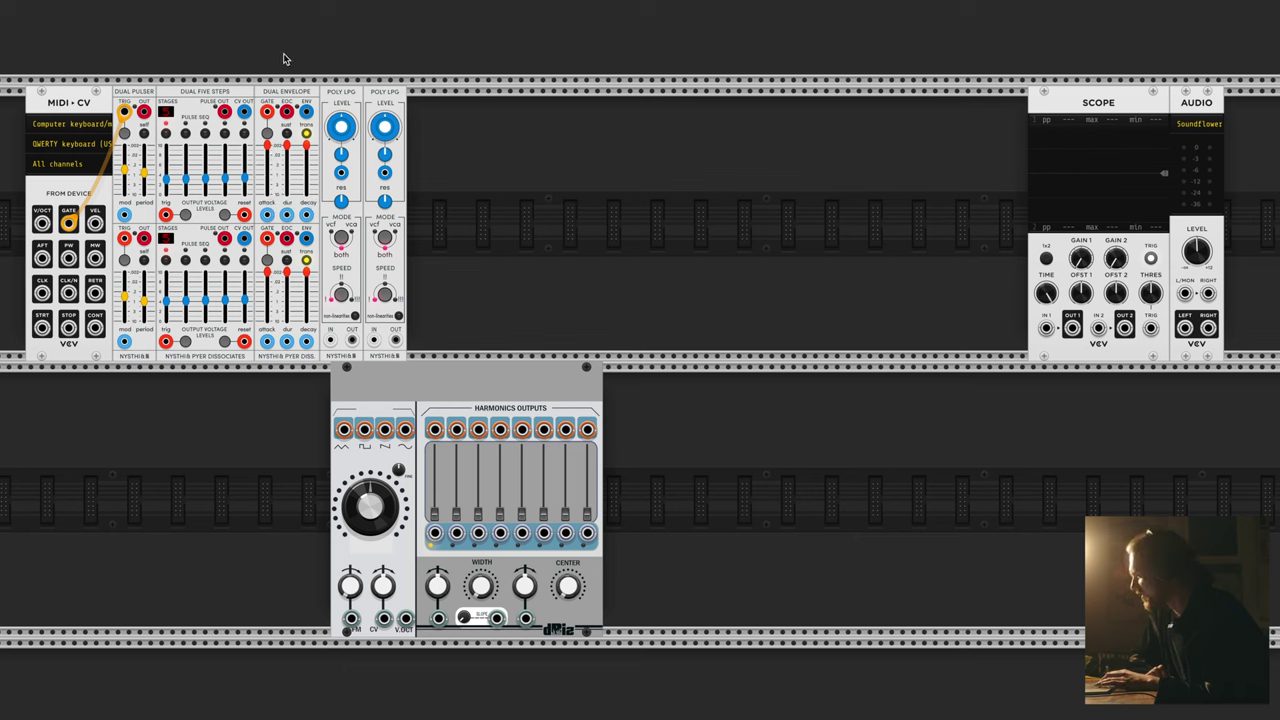
left_click_drag(398, 382, 184, 392)
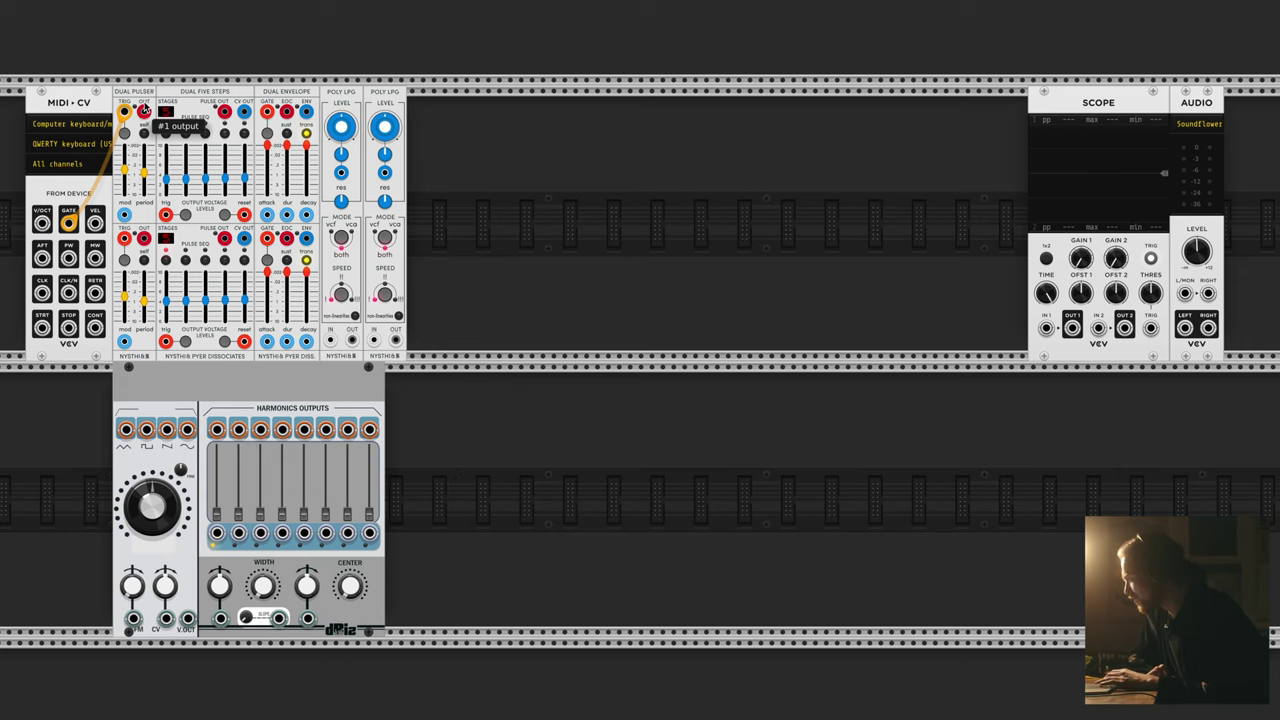
Patch the upper pulser's output into the trigger inputs of both five-step sequencers with yellow cables.
left_click_drag(143, 112, 172, 216)
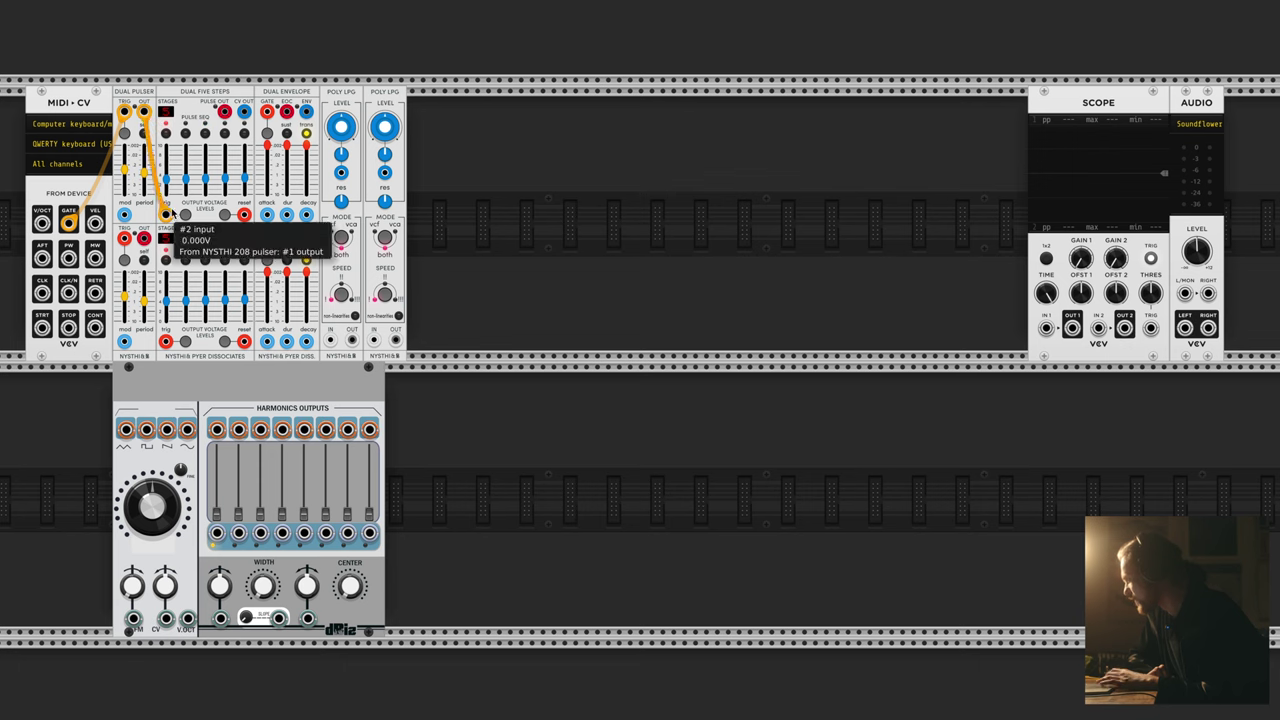
right_click(143, 112)
left_click(172, 174)
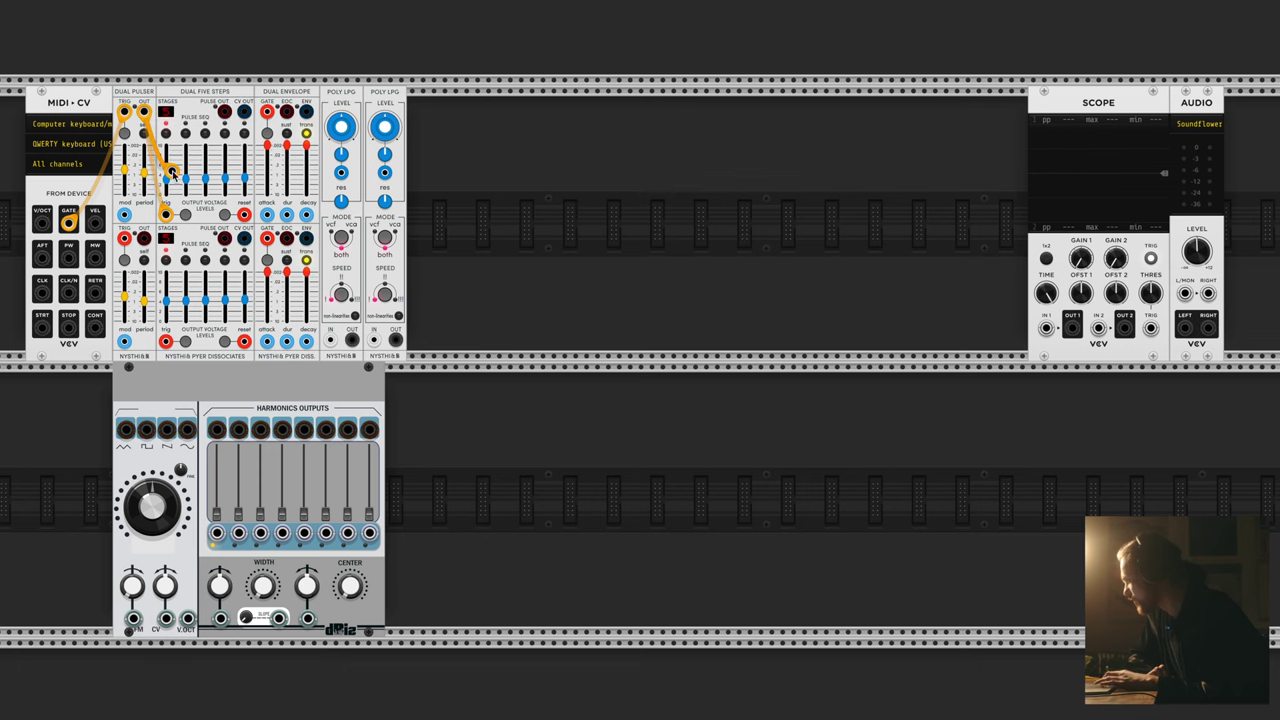
left_click(165, 341)
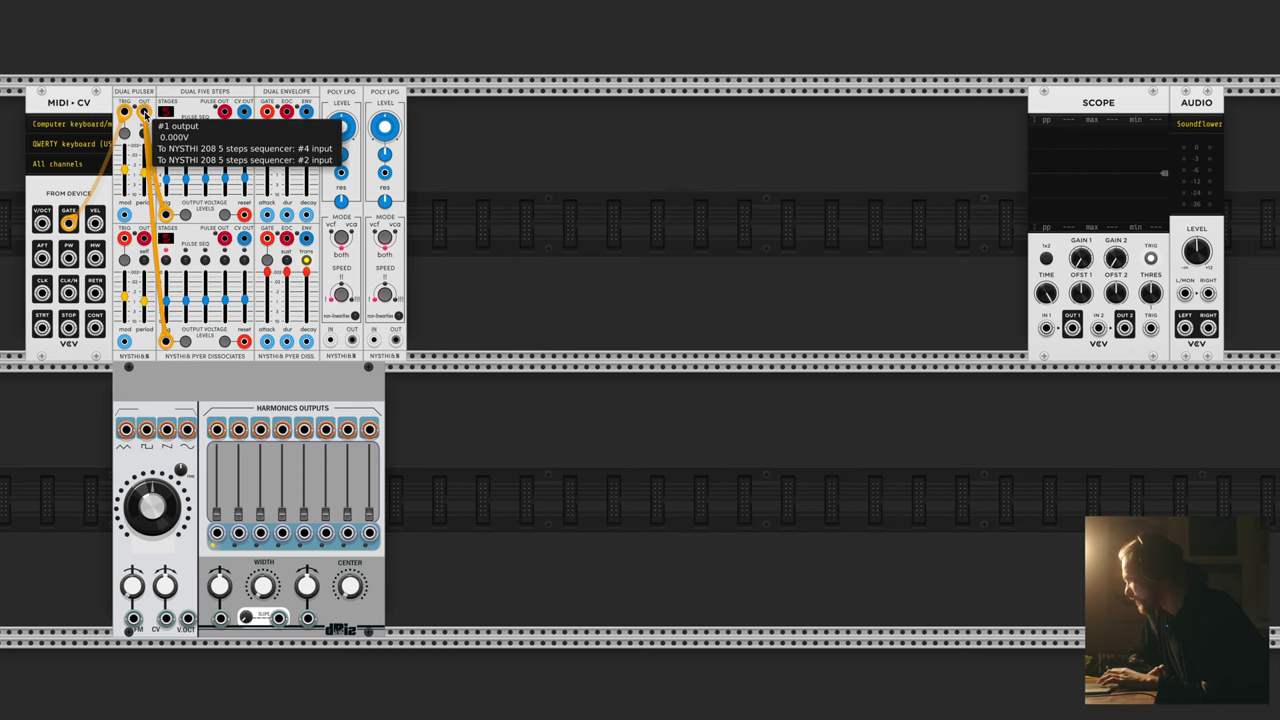
Patch the upper pulser's output into the gate inputs of both envelopes with yellow cables.
right_click(143, 112)
left_click(172, 176)
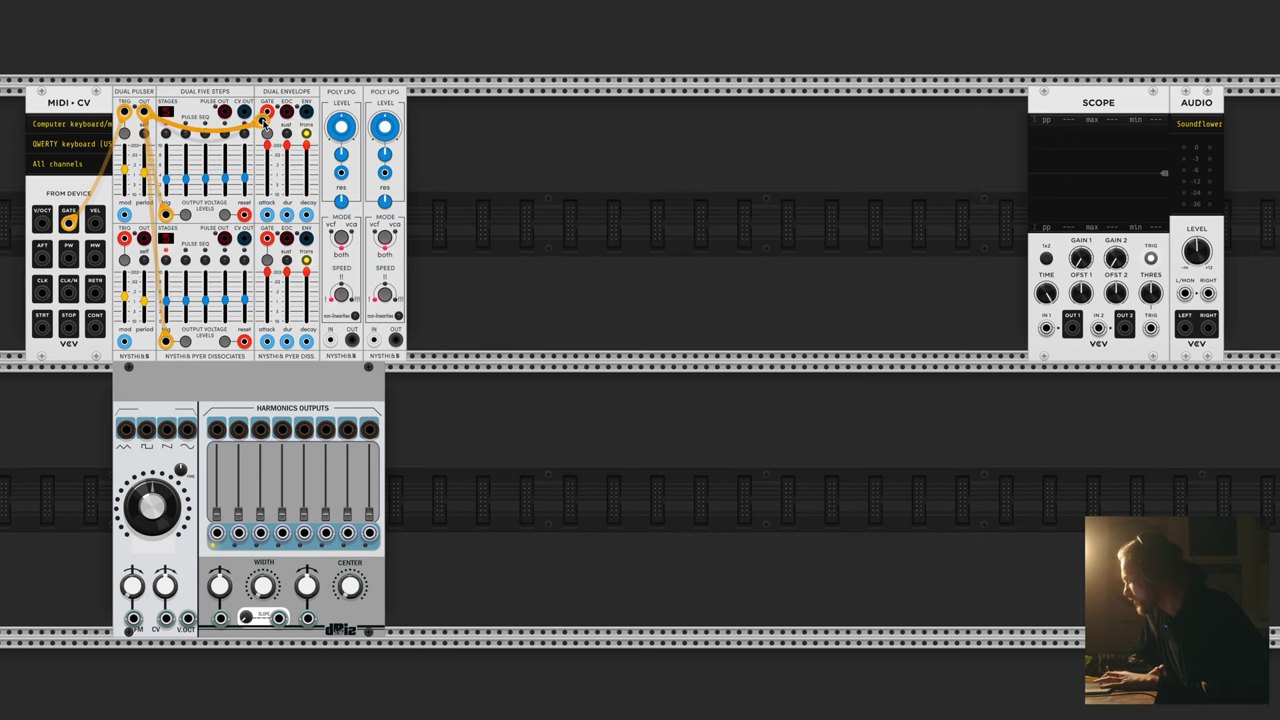
left_click(267, 114)
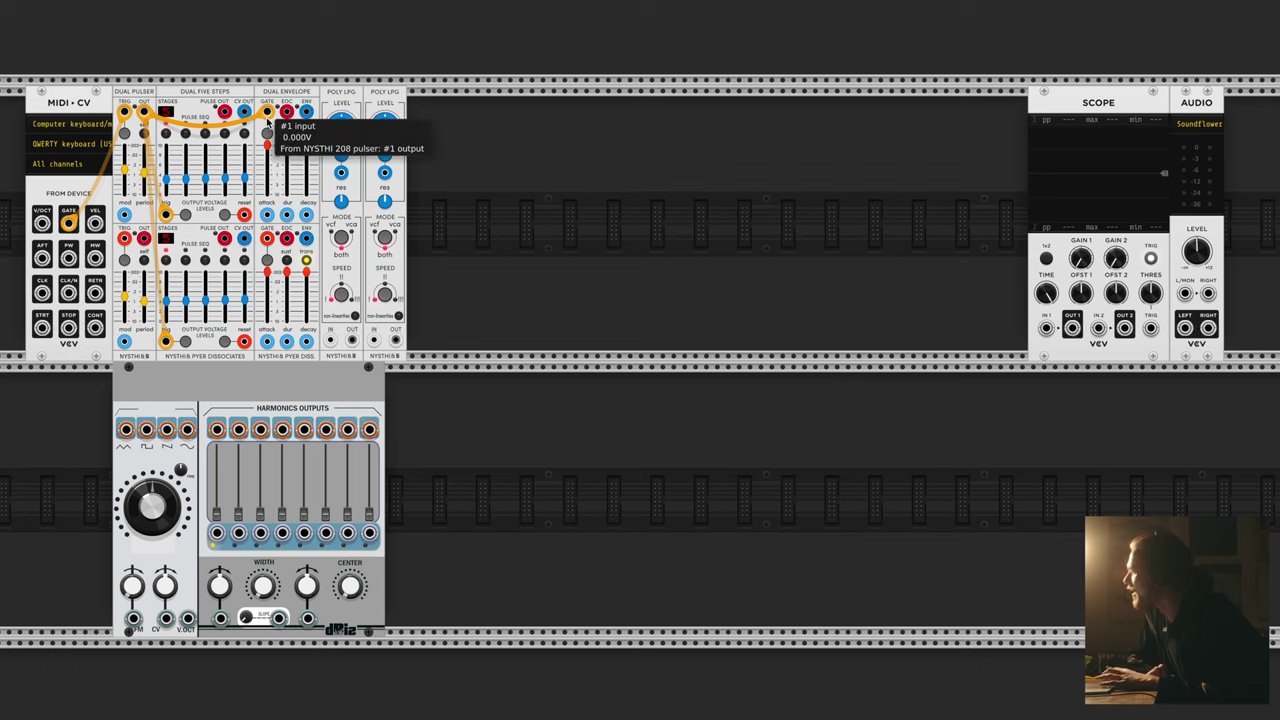
right_click(143, 112)
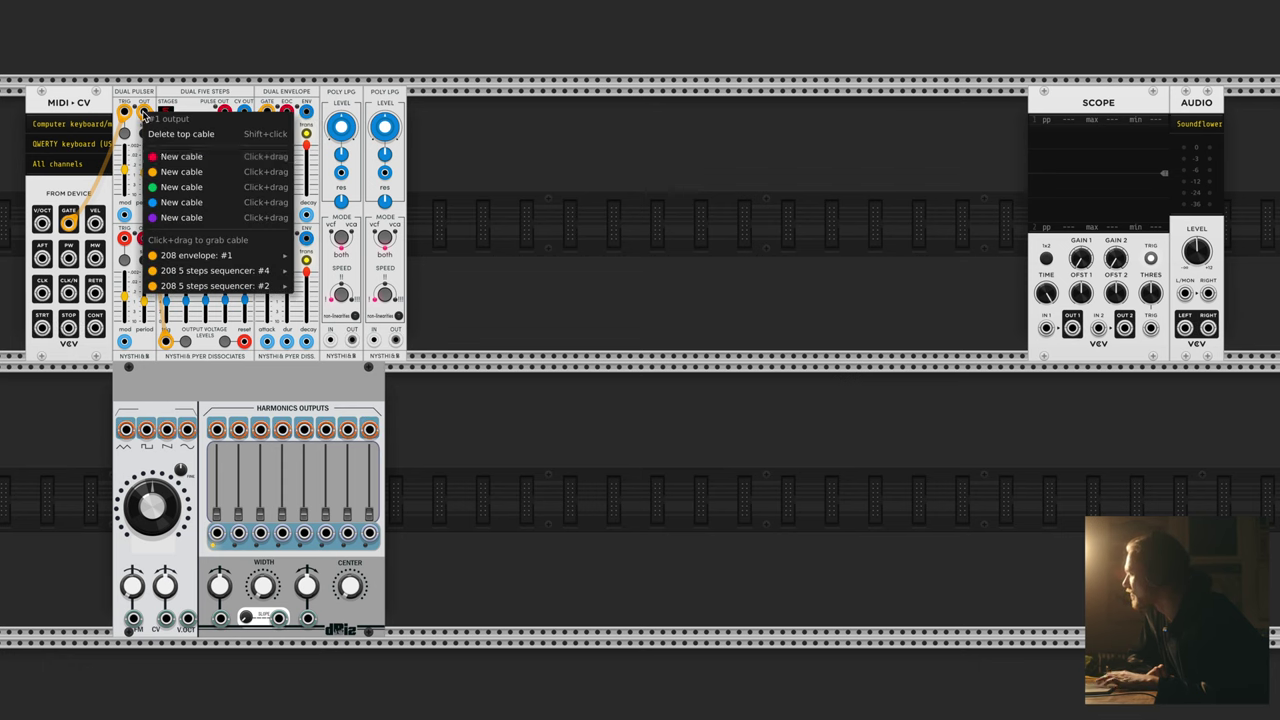
left_click(180, 171)
left_click(268, 234)
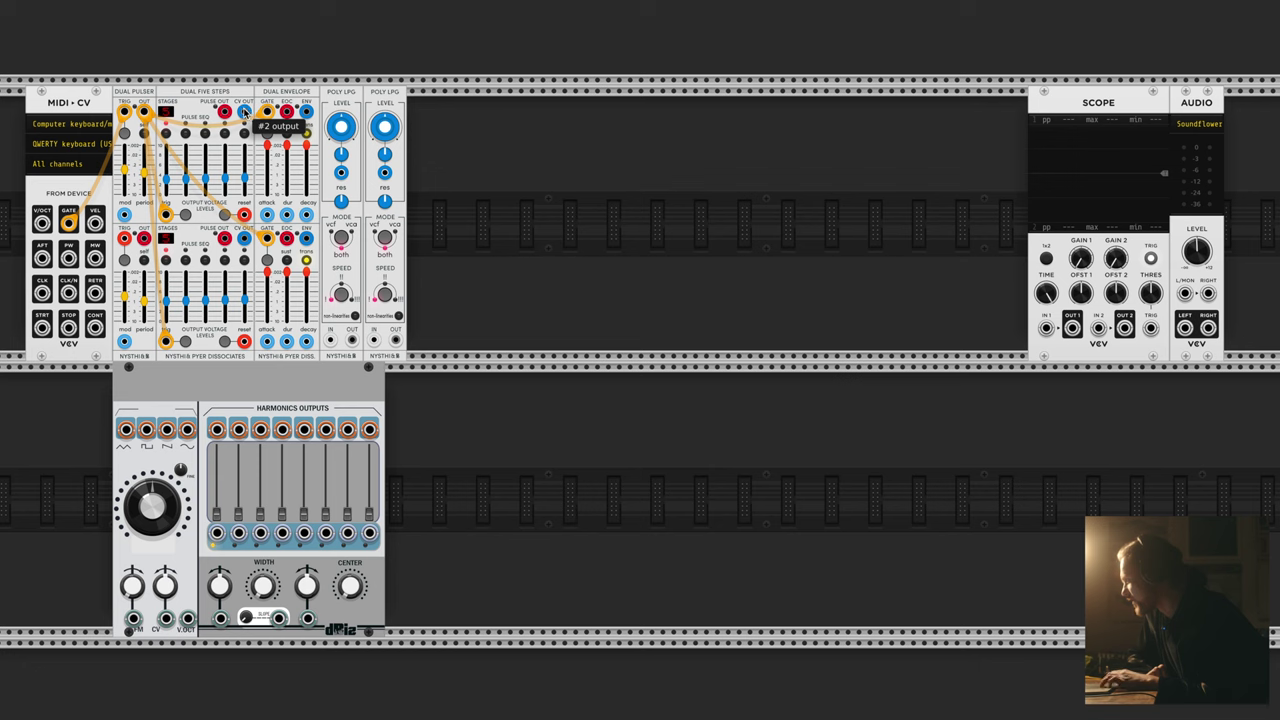
Patch the upper sequencer's CV output into the Verbo's V/Oct input with a yellow cable.
right_click(245, 111)
left_click(258, 164)
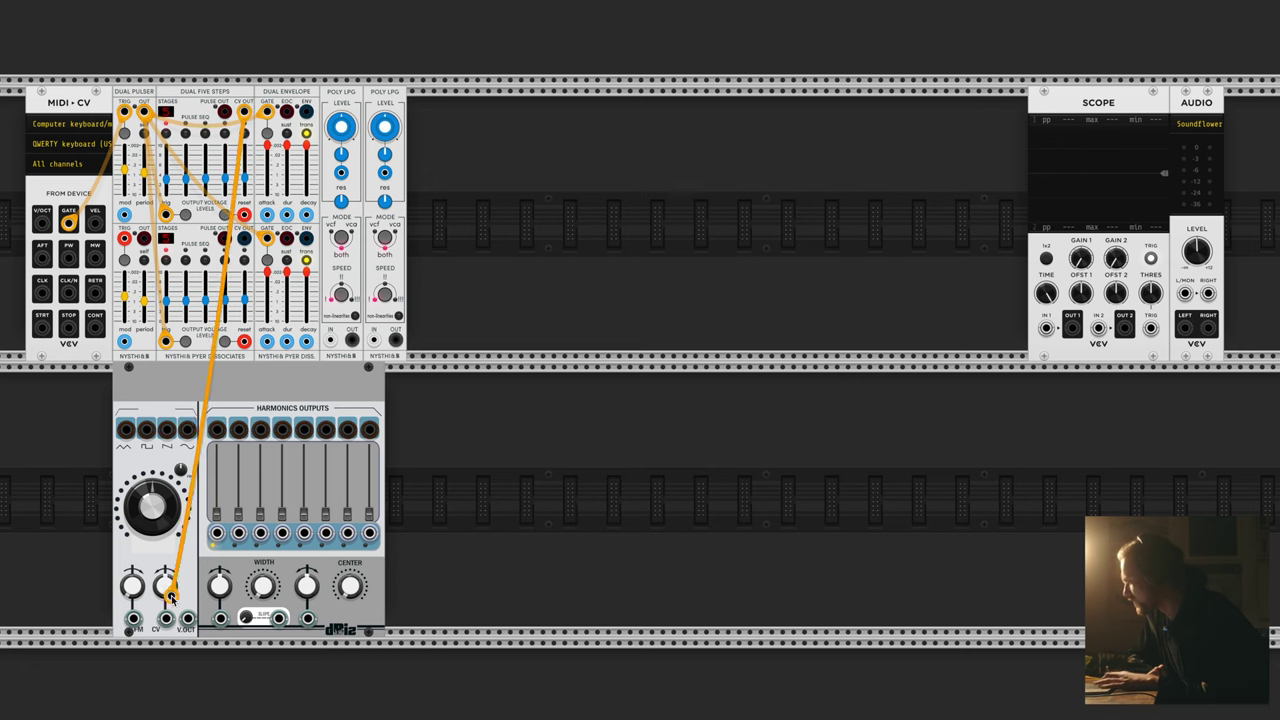
left_click(186, 621)
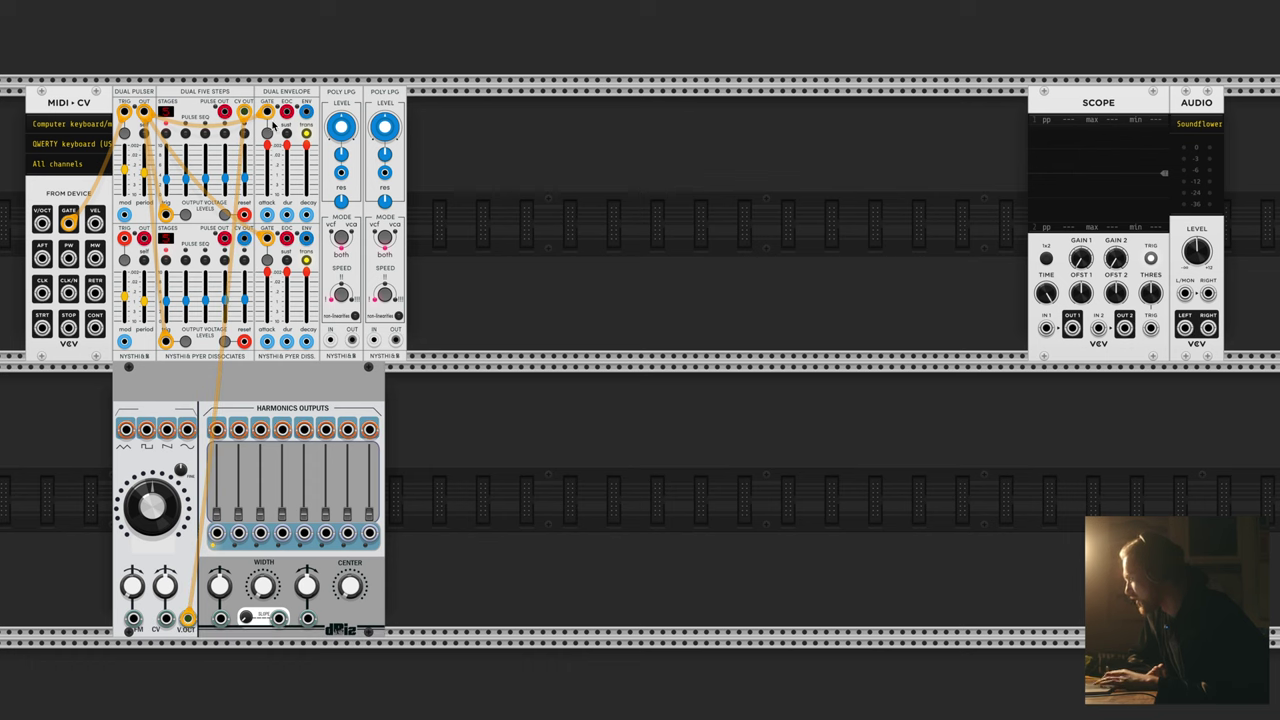
Patch the upper envelope's output into the first Poly LPG's level CV input and raise its modulation amount to about 0.51.
left_click_drag(306, 111, 341, 174)
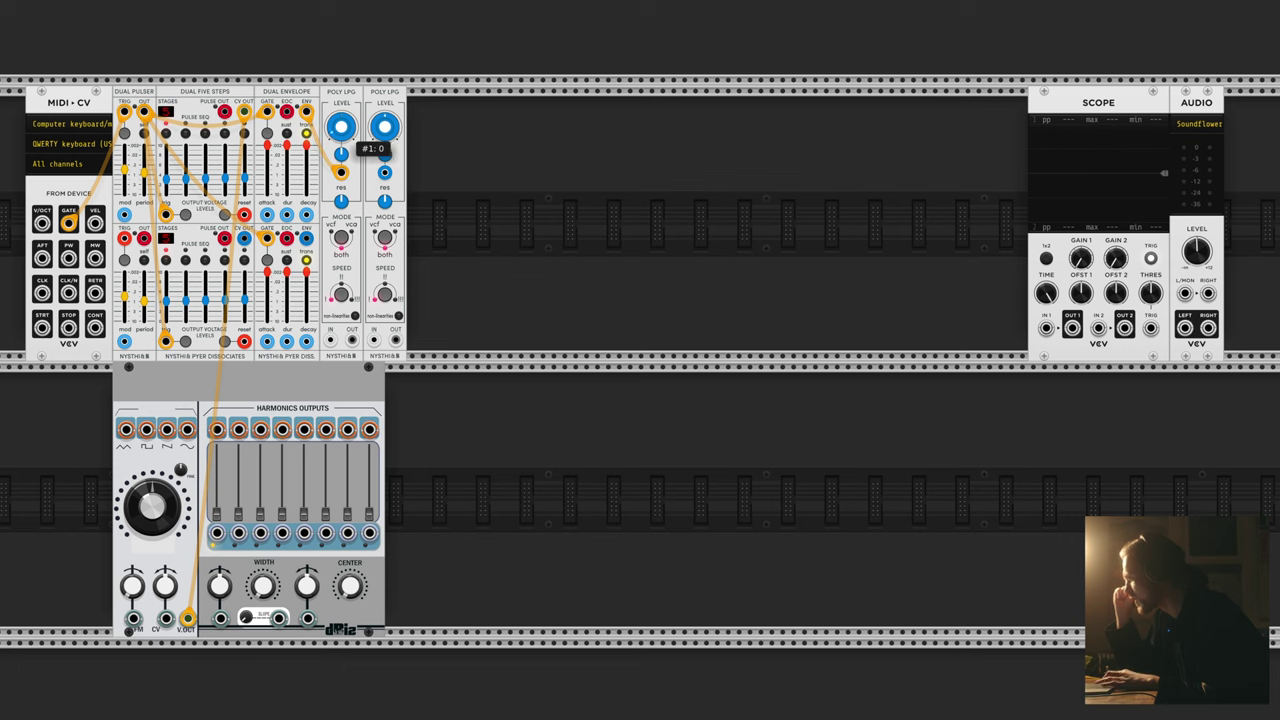
mouse_move(341, 126)
left_mouse_down()
mouse_move(341, 110)
mouse_move(341, 130)
left_mouse_up()
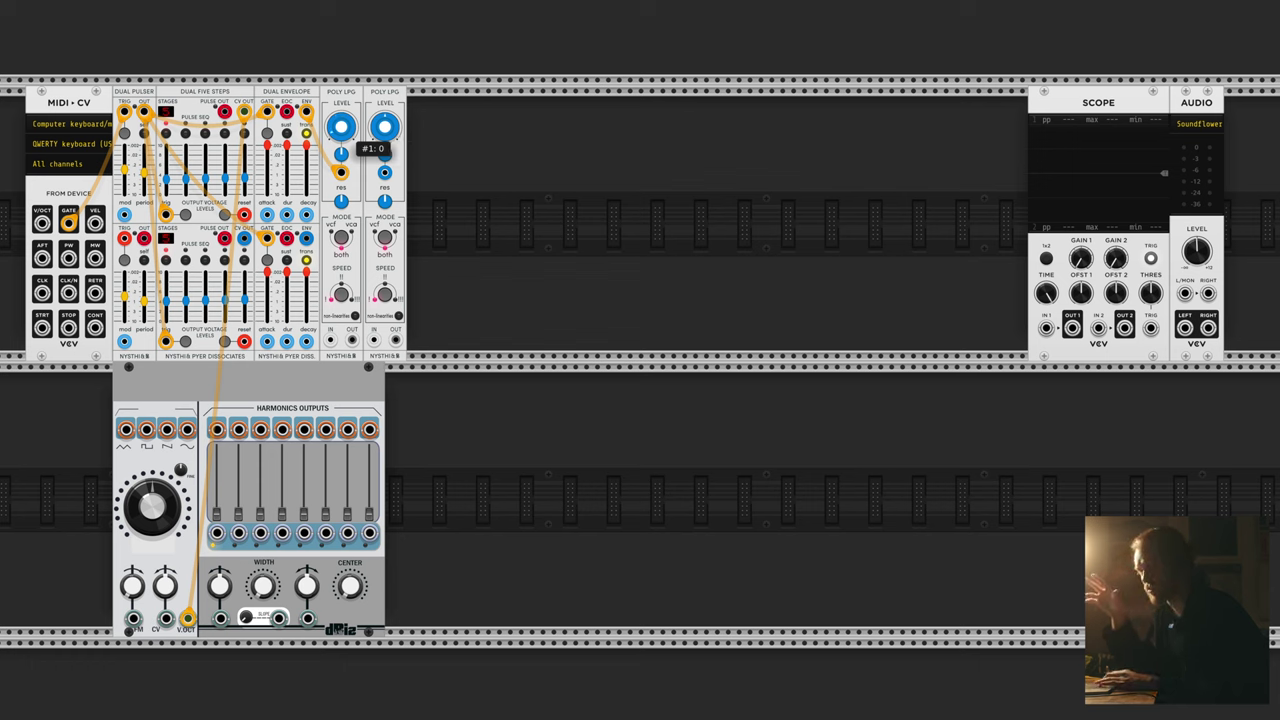
left_click_drag(341, 200, 341, 181)
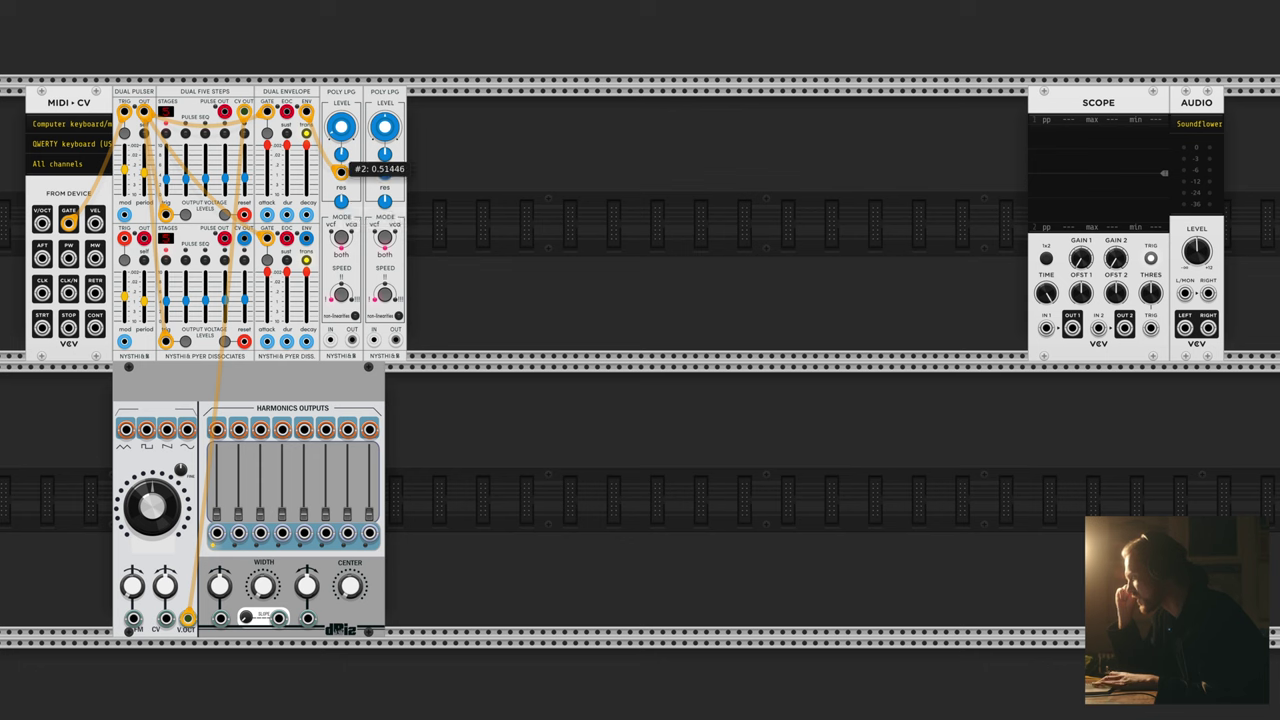
Patch the Verbo's sine output into the first Poly LPG's input and that LPG's output into the Audio module's left input with red cables.
right_click(186, 432)
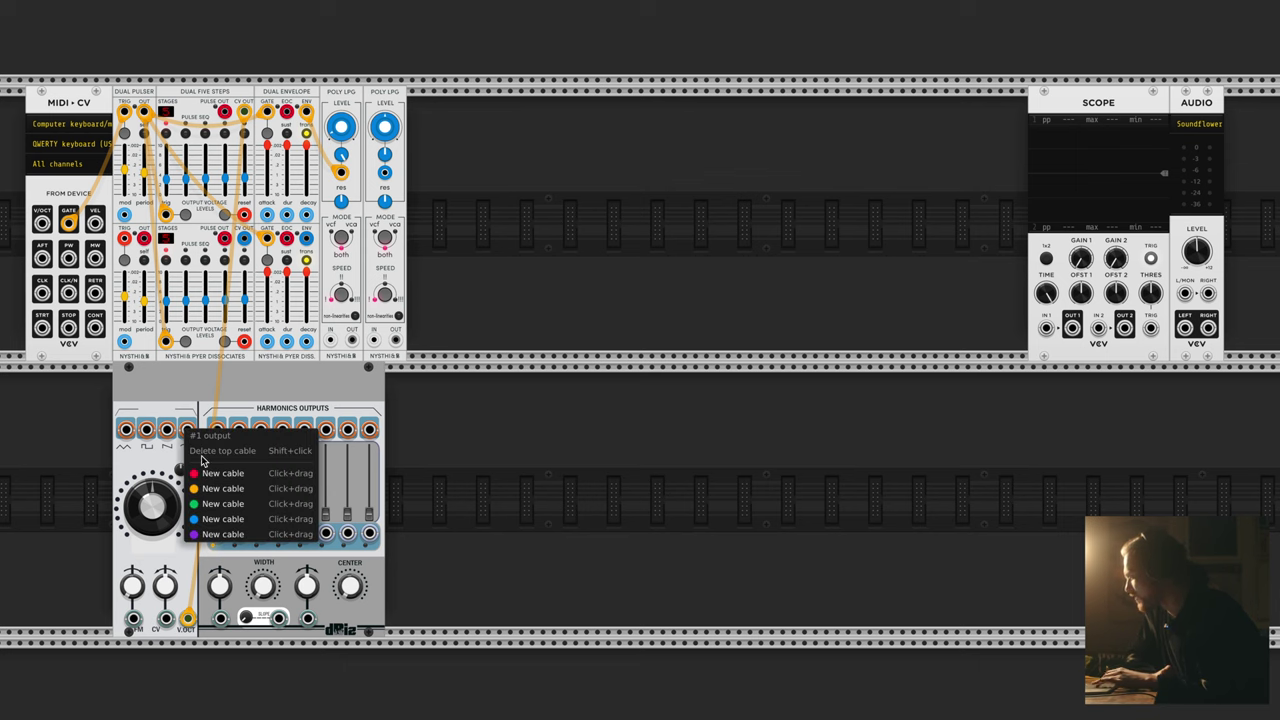
left_click_drag(207, 473, 330, 341)
right_click(352, 343)
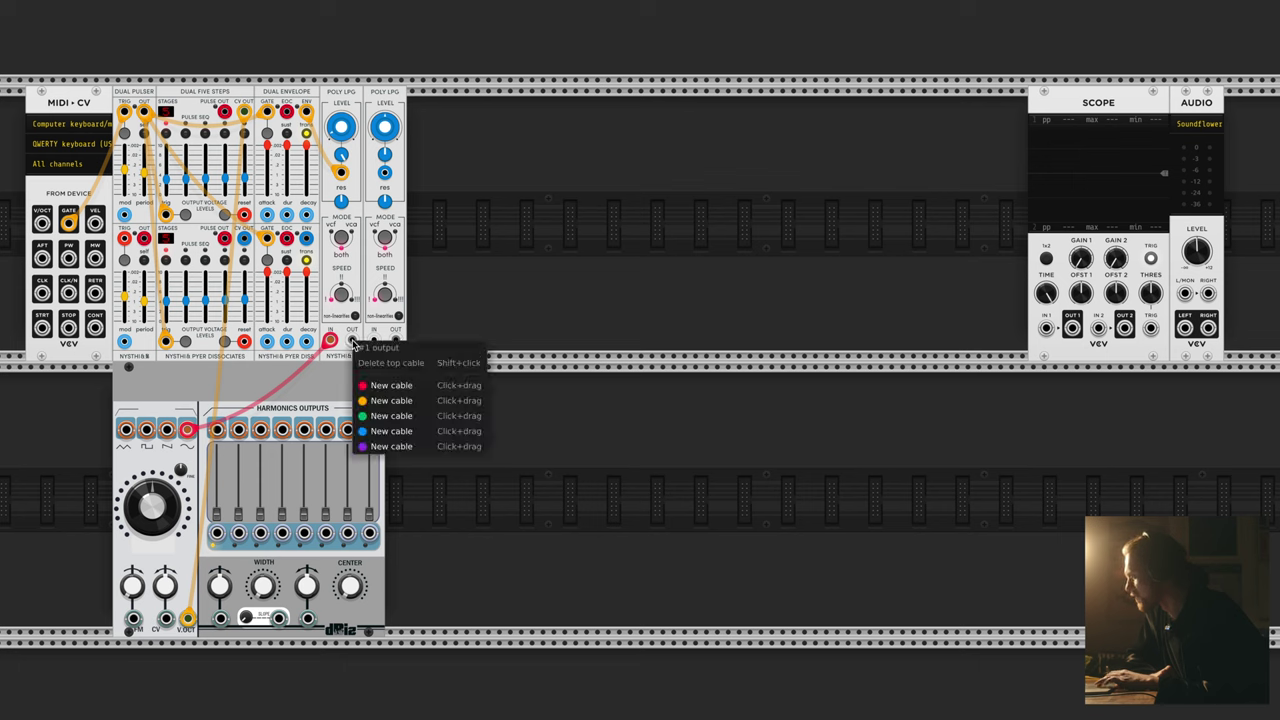
left_click_drag(388, 390, 1185, 293)
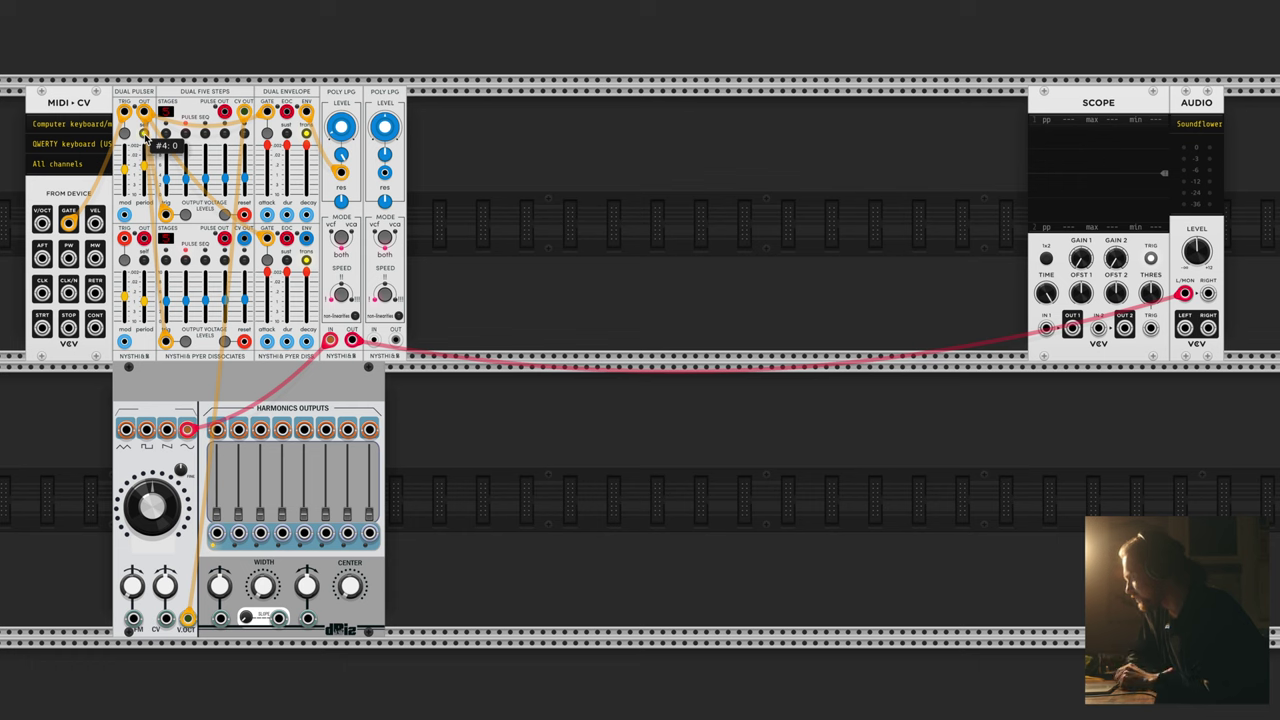
Turn on self-cycling for the upper pulser, with its modulation at minimum and its period at about 5.62.
left_click_drag(185, 185, 185, 179)
left_click_drag(143, 140, 144, 168)
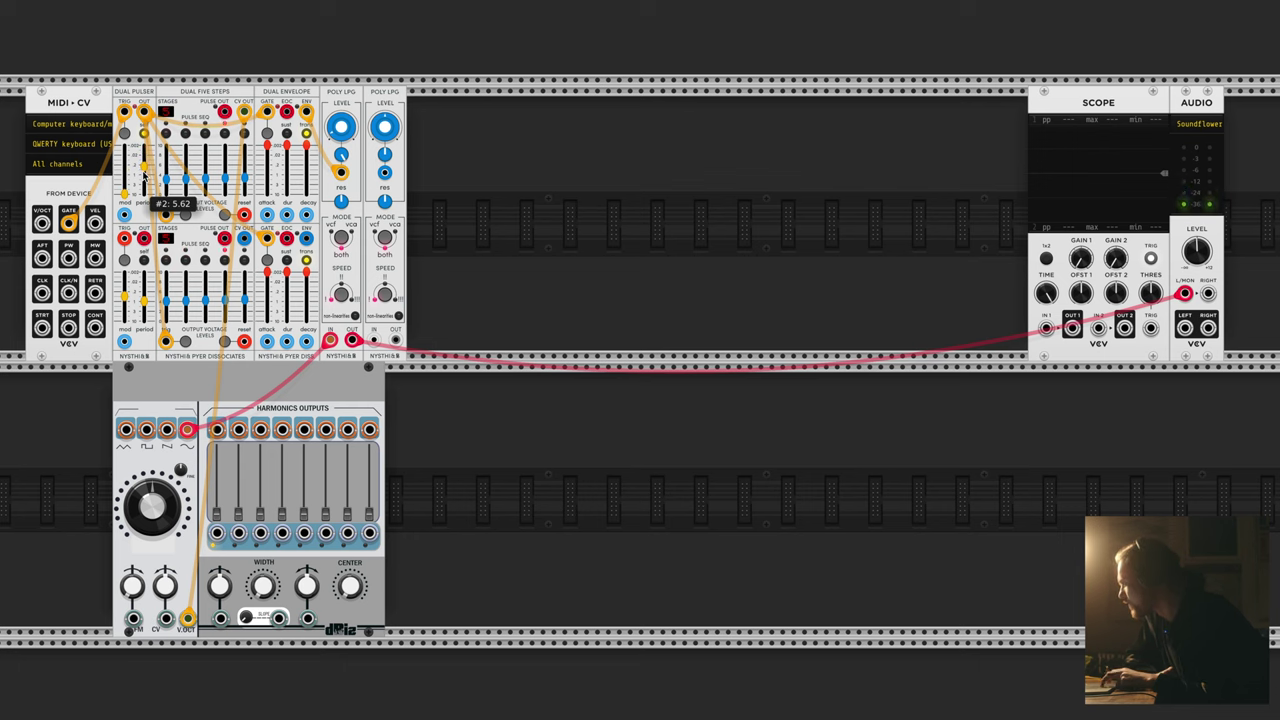
left_click_drag(144, 170, 146, 172)
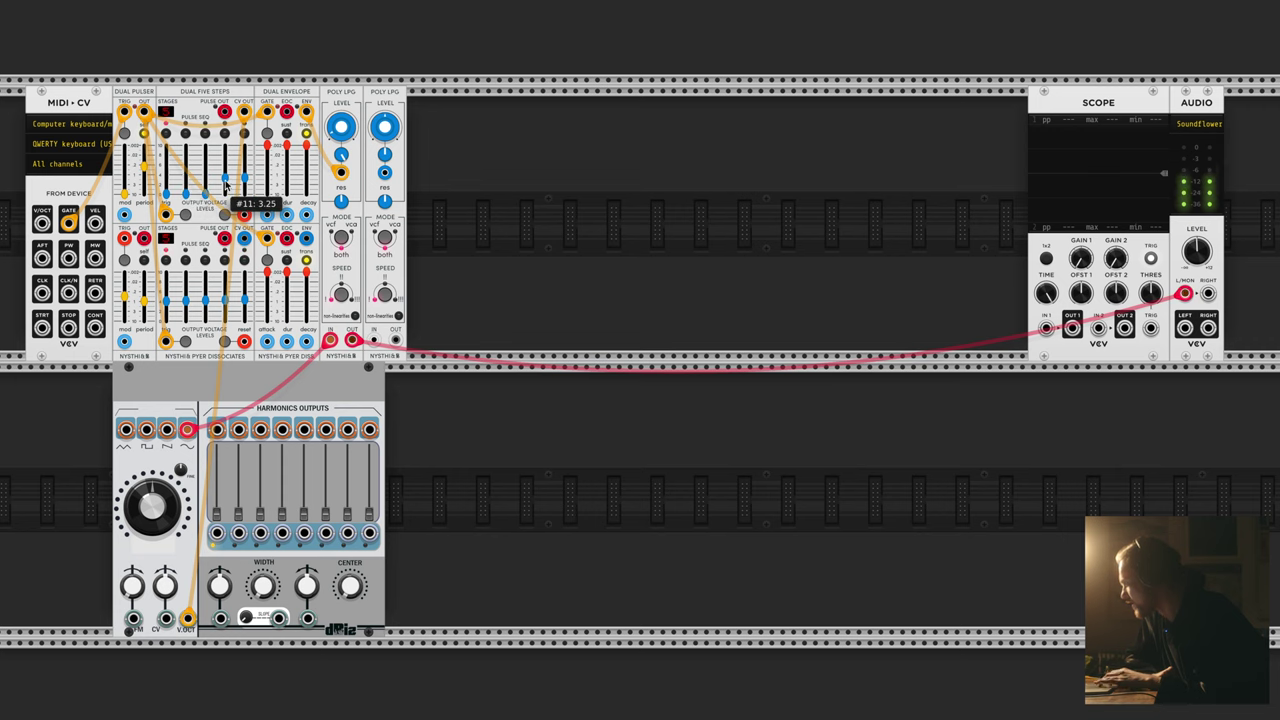
Lower all five levels of the upper sequencer to 0 and tune the Verbo's frequency to about 49 Hz.
left_click_drag(245, 178, 250, 198)
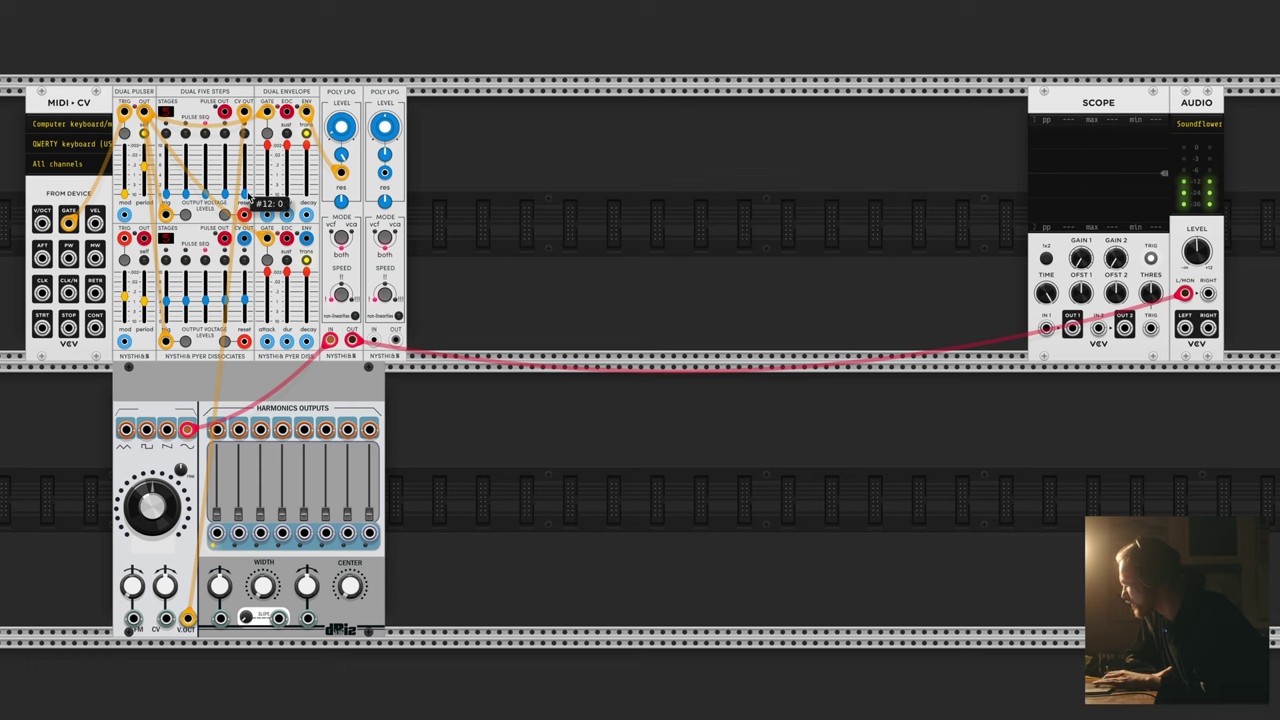
left_click_drag(168, 507, 188, 539)
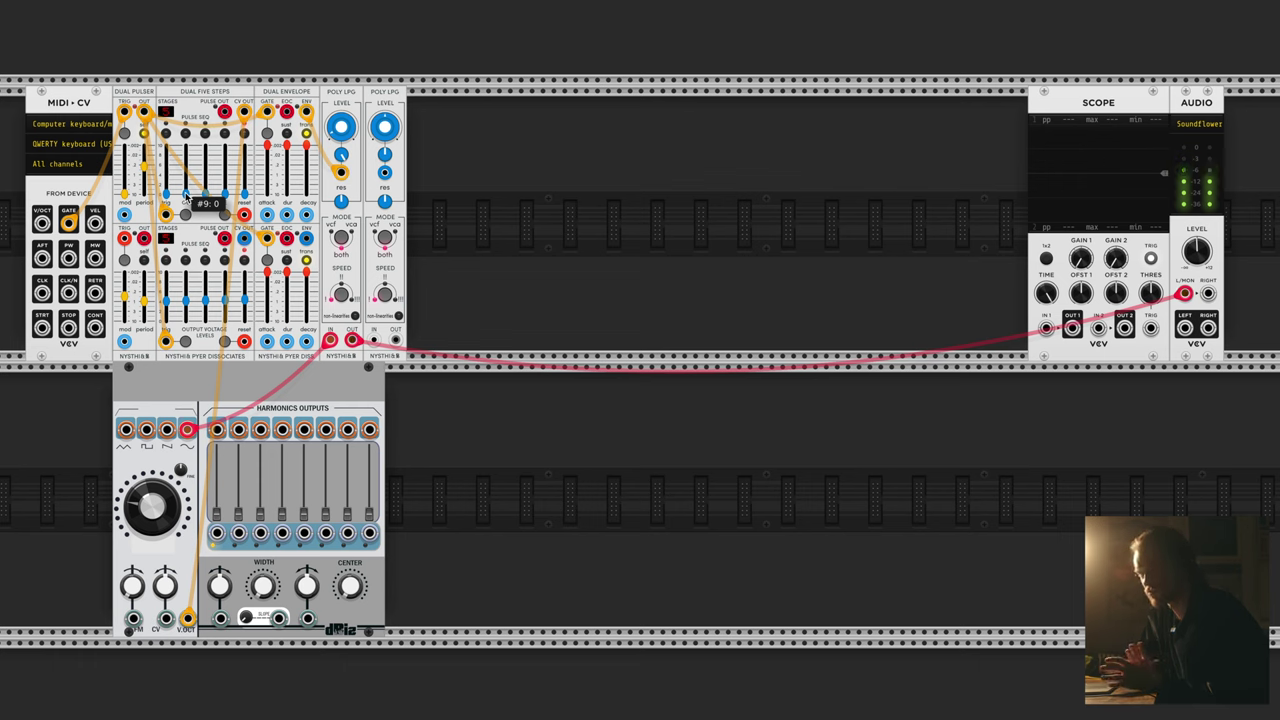
Raise the upper sequencer's second level slightly and its fourth to about 2.3, and nudge the upper pulser's period slider up.
left_click_drag(185, 192, 185, 183)
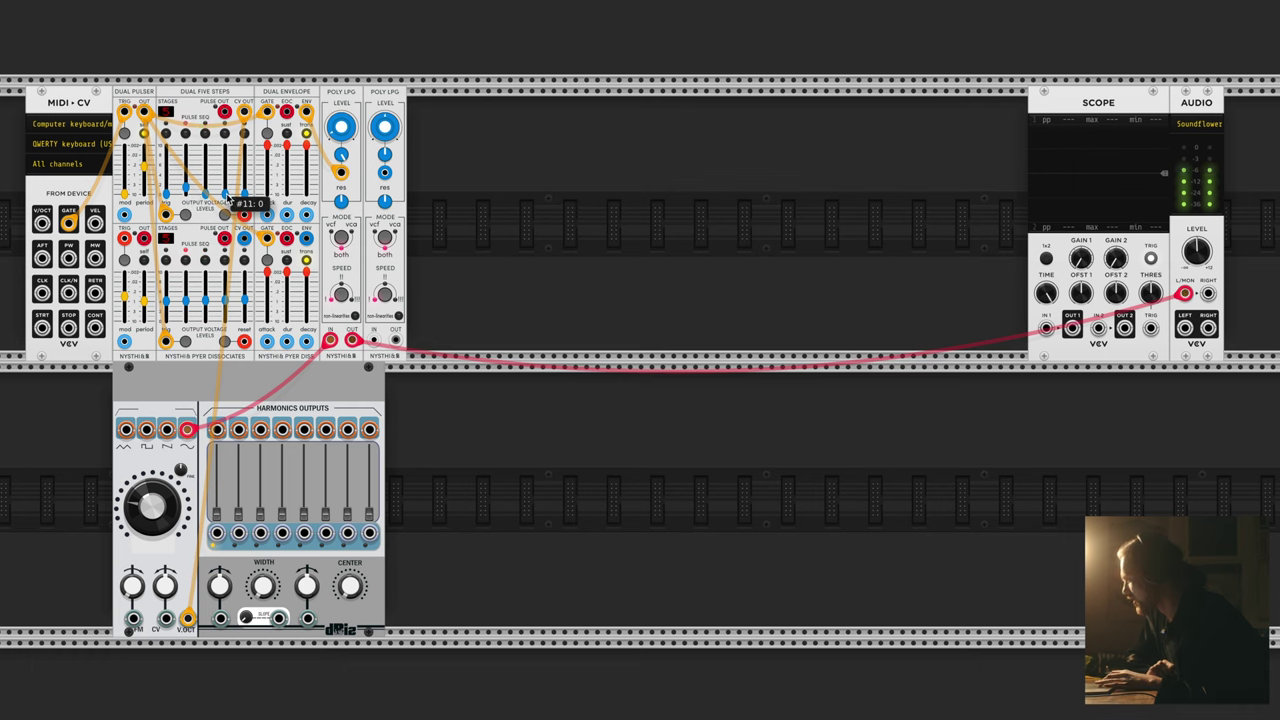
left_click_drag(226, 196, 226, 189)
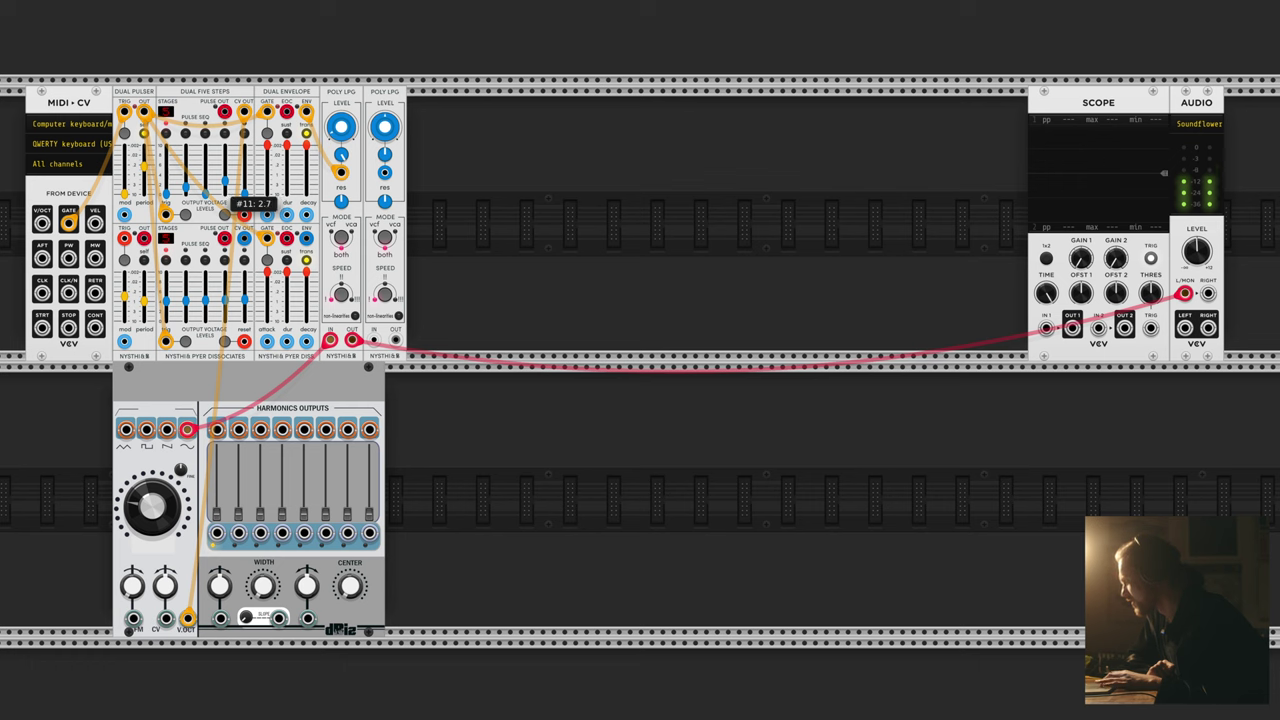
left_click_drag(226, 186, 226, 189)
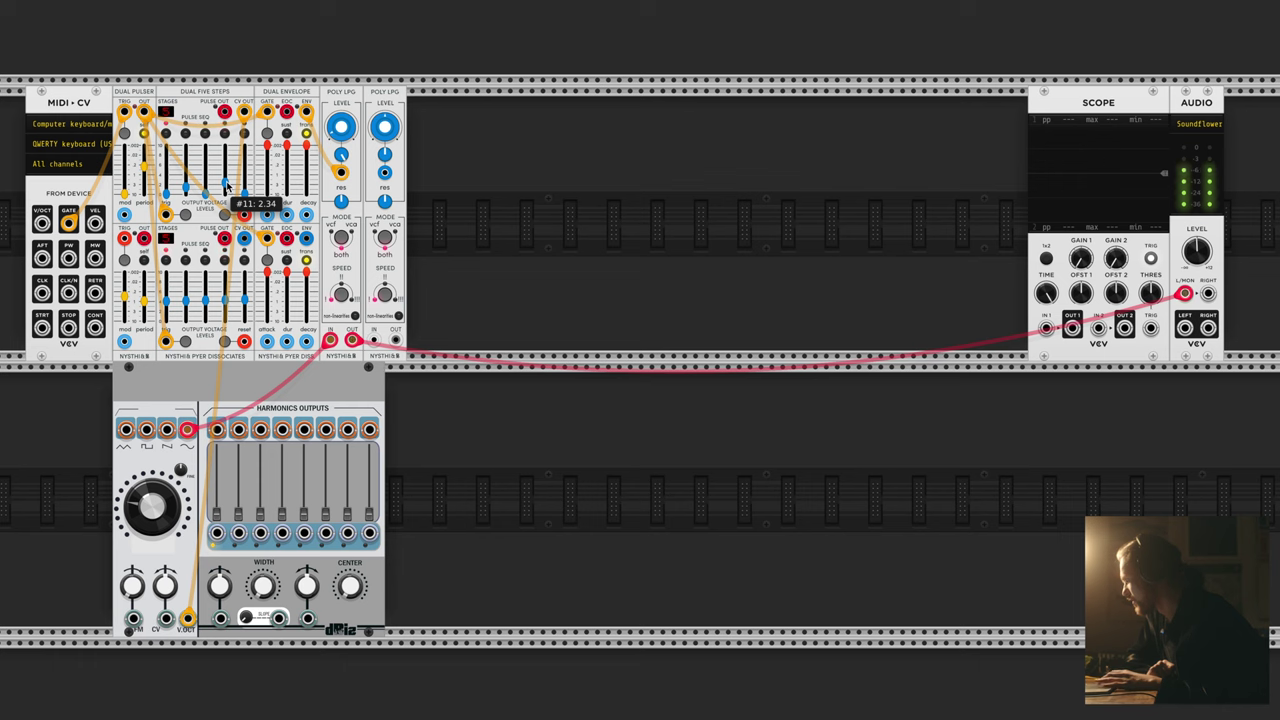
left_click_drag(226, 189, 226, 190)
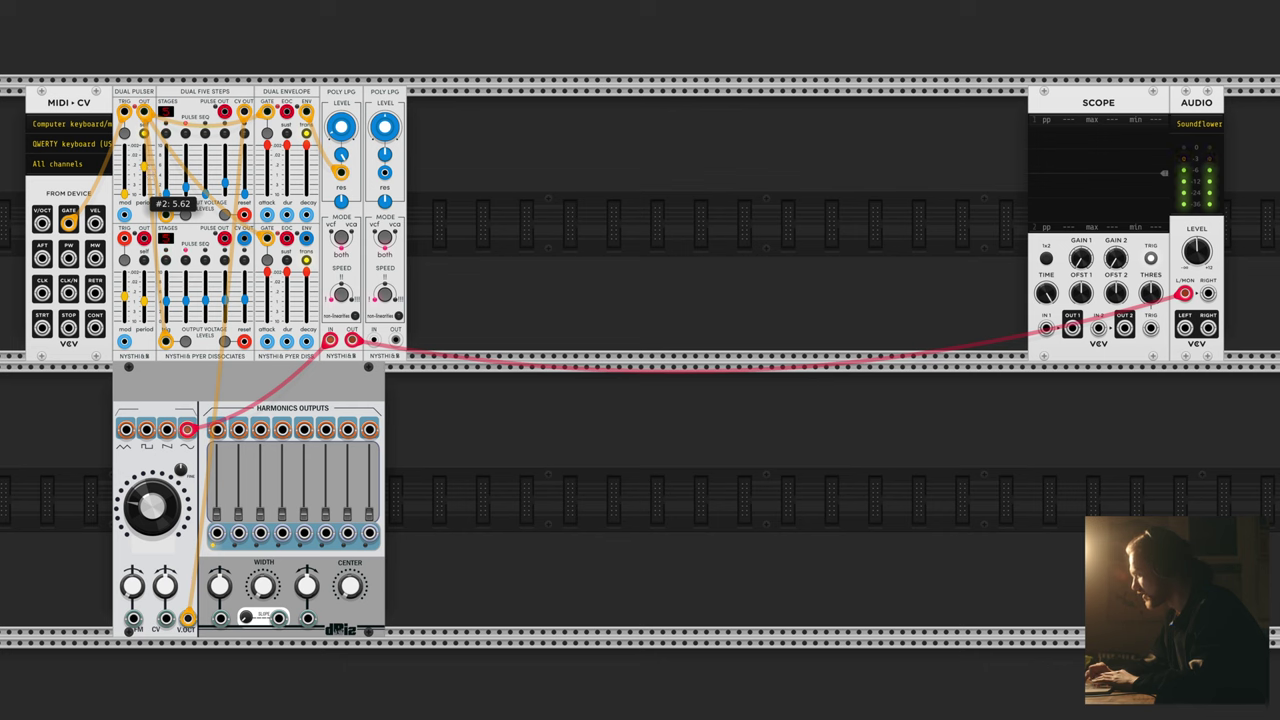
left_click_drag(156, 196, 156, 186)
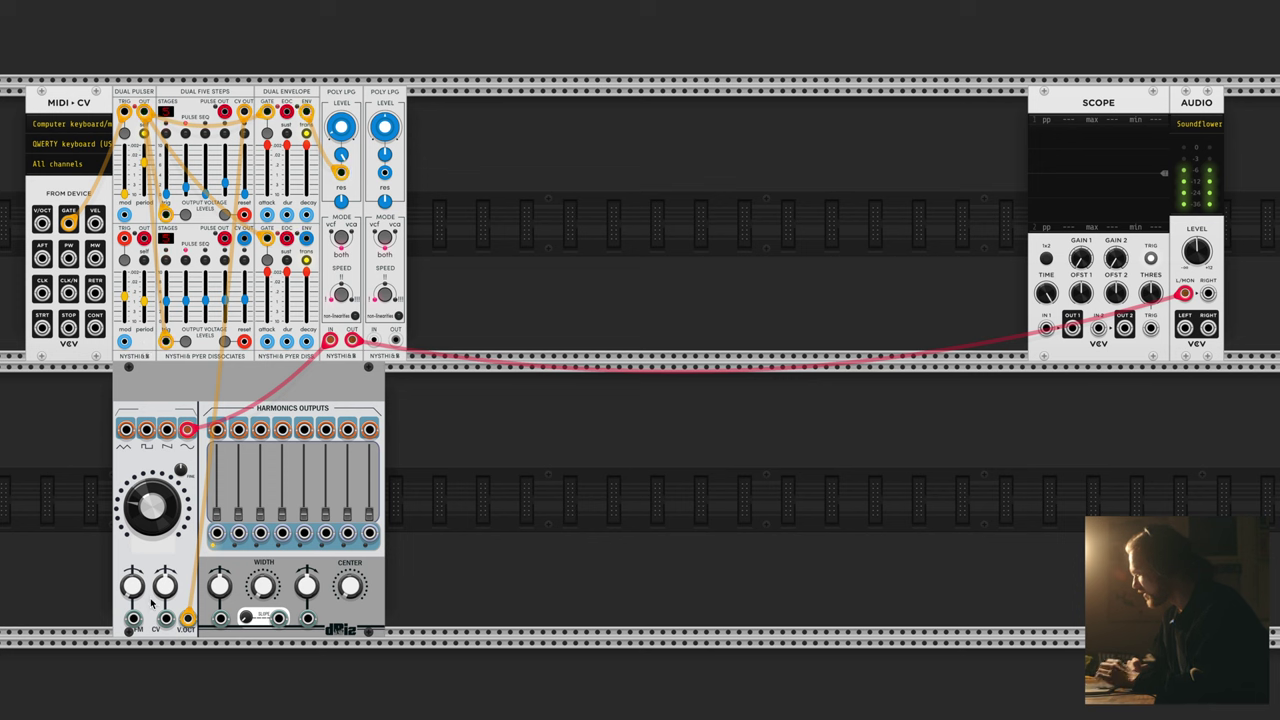
mouse_move(1192, 253)
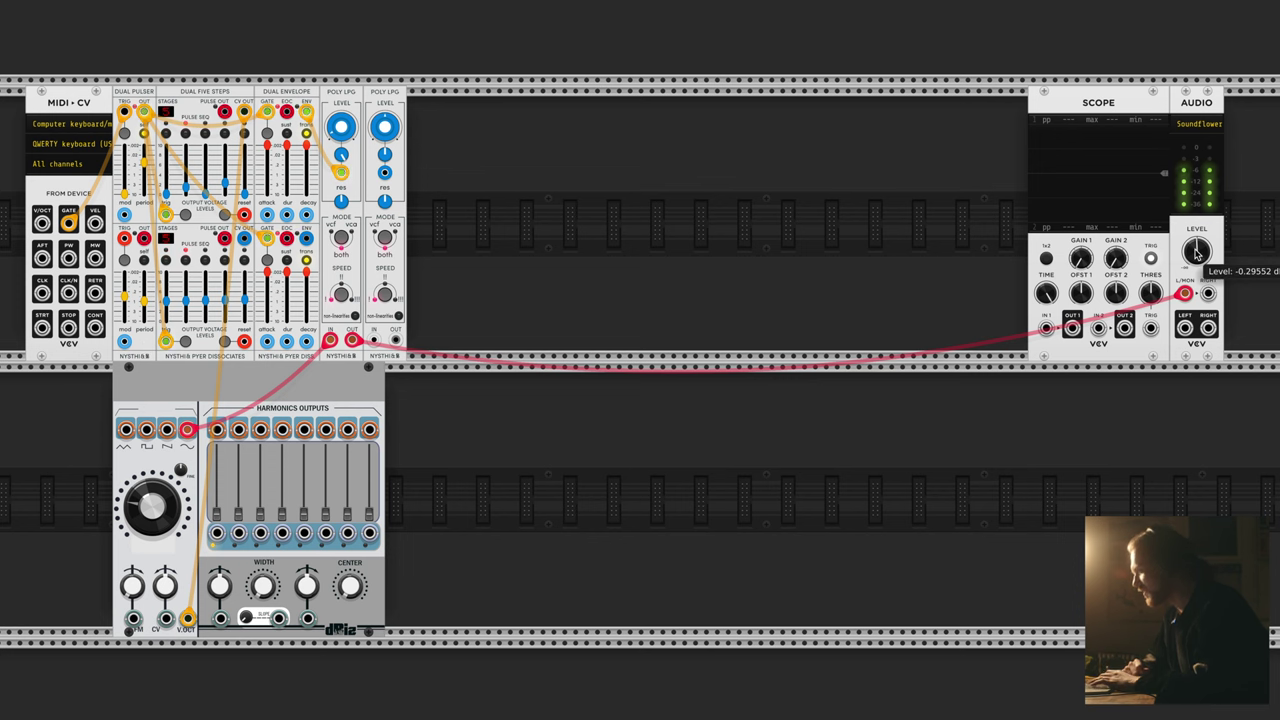
Add the Folding wavefolder module and place it directly before the Verbo oscillator in the lower row.
right_click(553, 559)
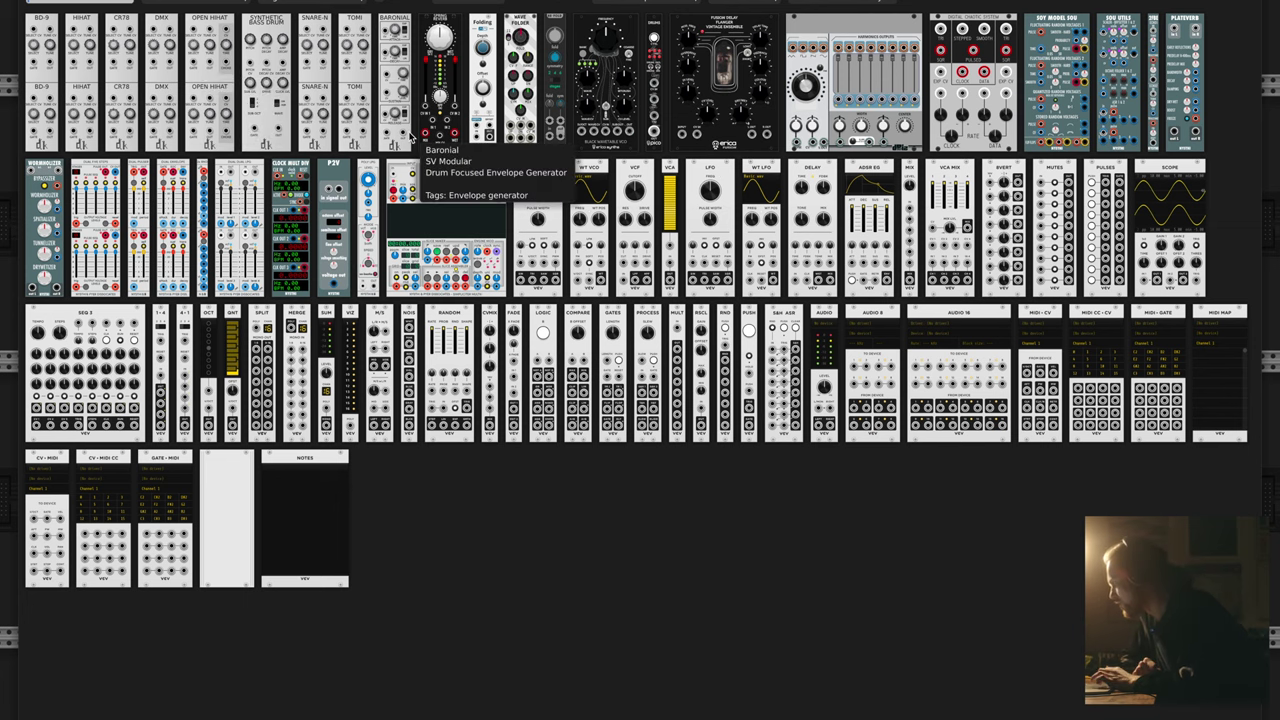
left_click(480, 31)
left_click(556, 393)
left_click_drag(548, 386, 130, 390)
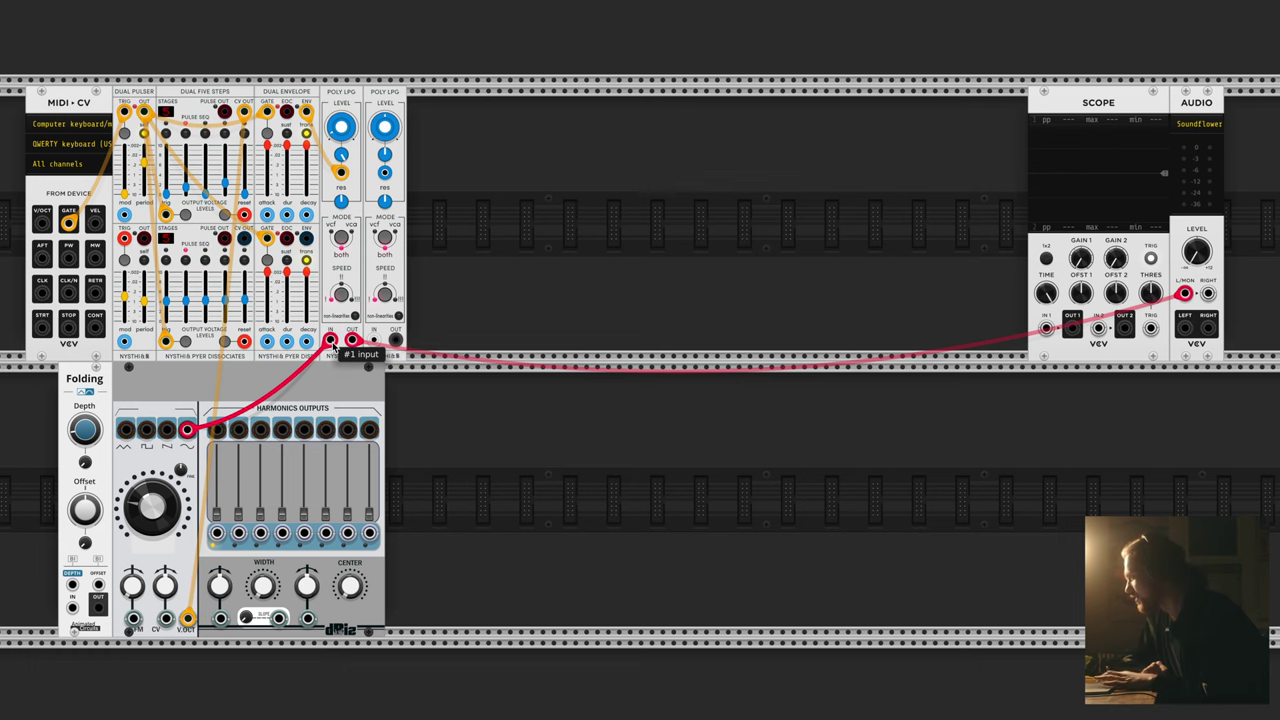
Reroute the Verbo's sine cable into Folding's input and patch Folding's output into the first Poly LPG's input.
left_click_drag(330, 342, 72, 607)
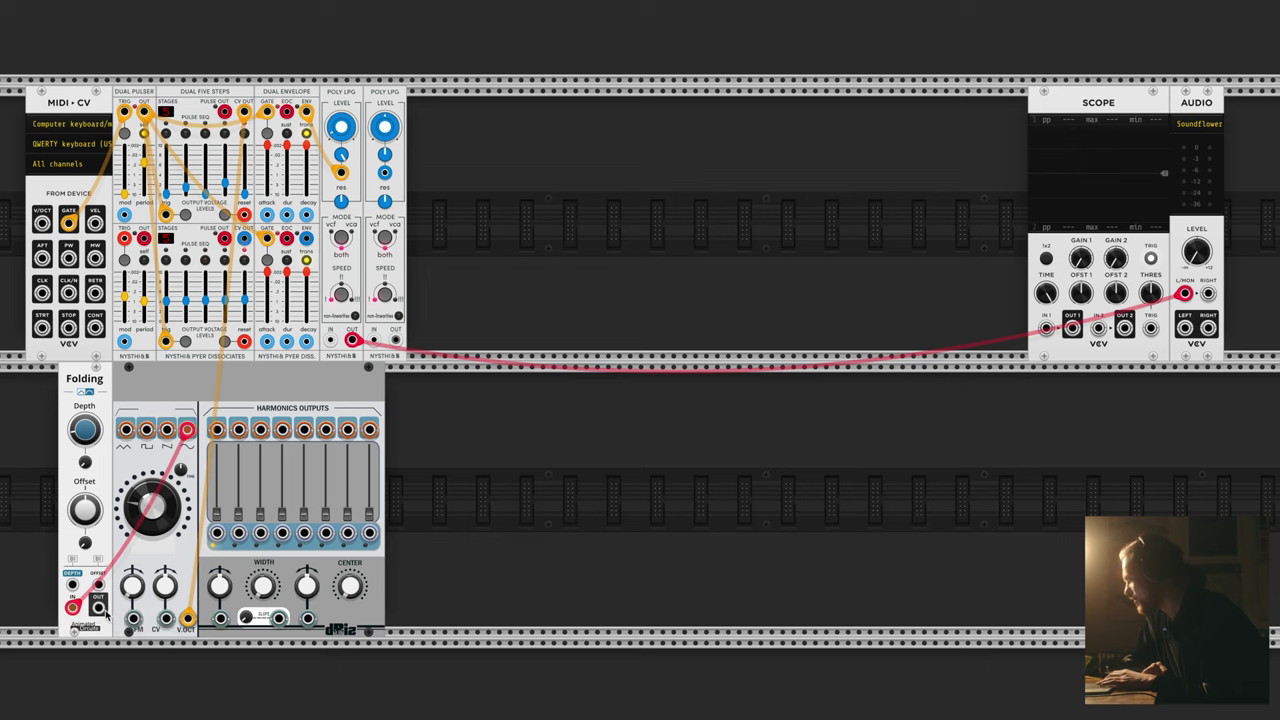
right_click(96, 608)
left_click_drag(107, 652, 330, 342)
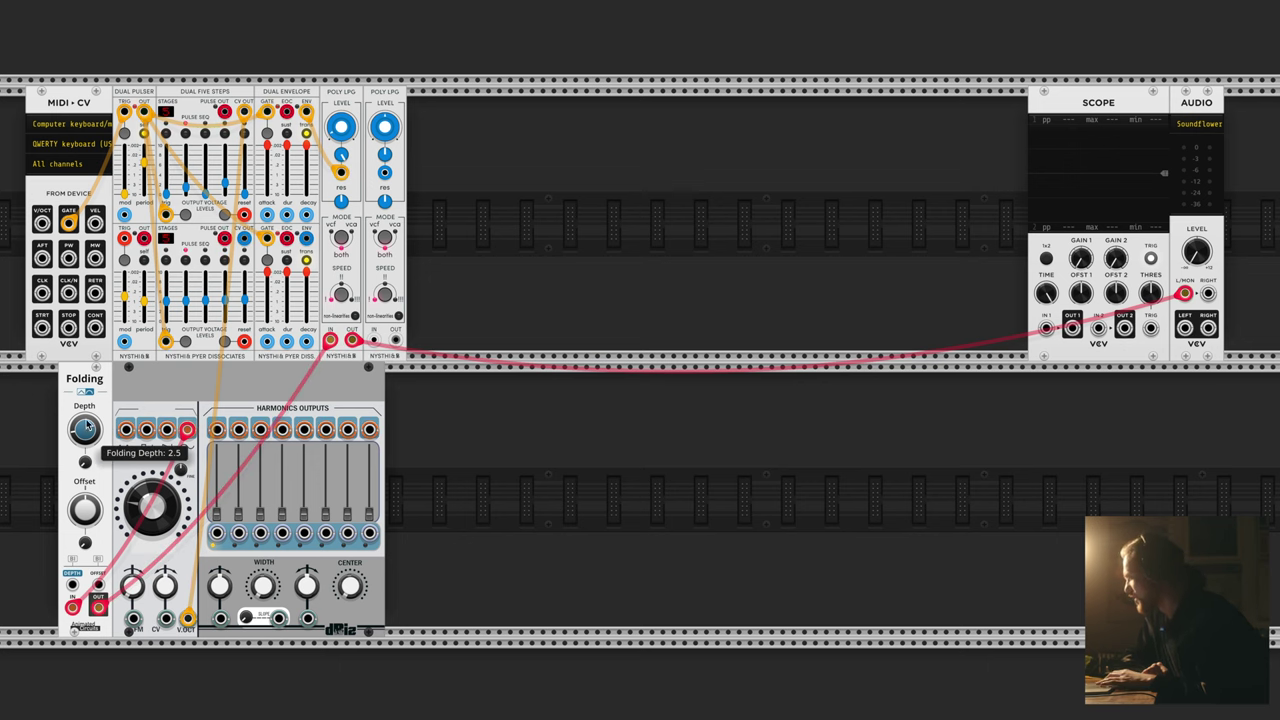
Reset the Folding module's depth to its default and raise the Audio module's output level.
double_click(86, 428)
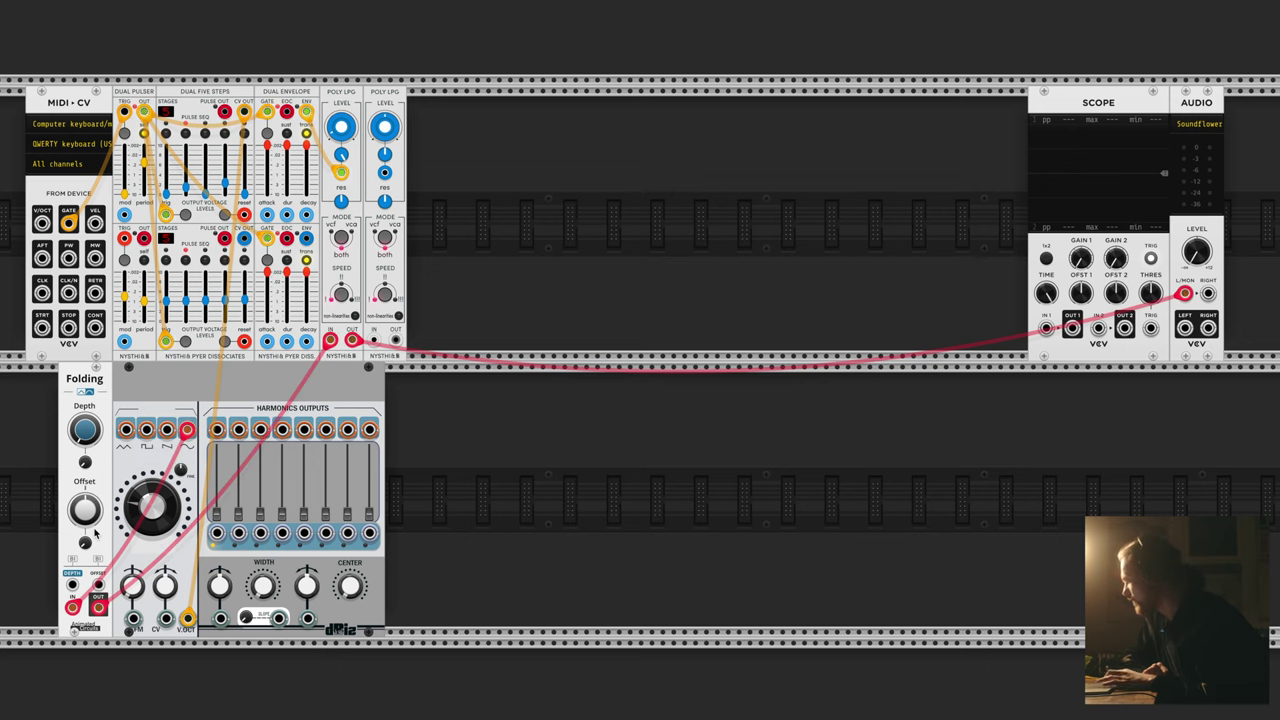
mouse_move(85, 463)
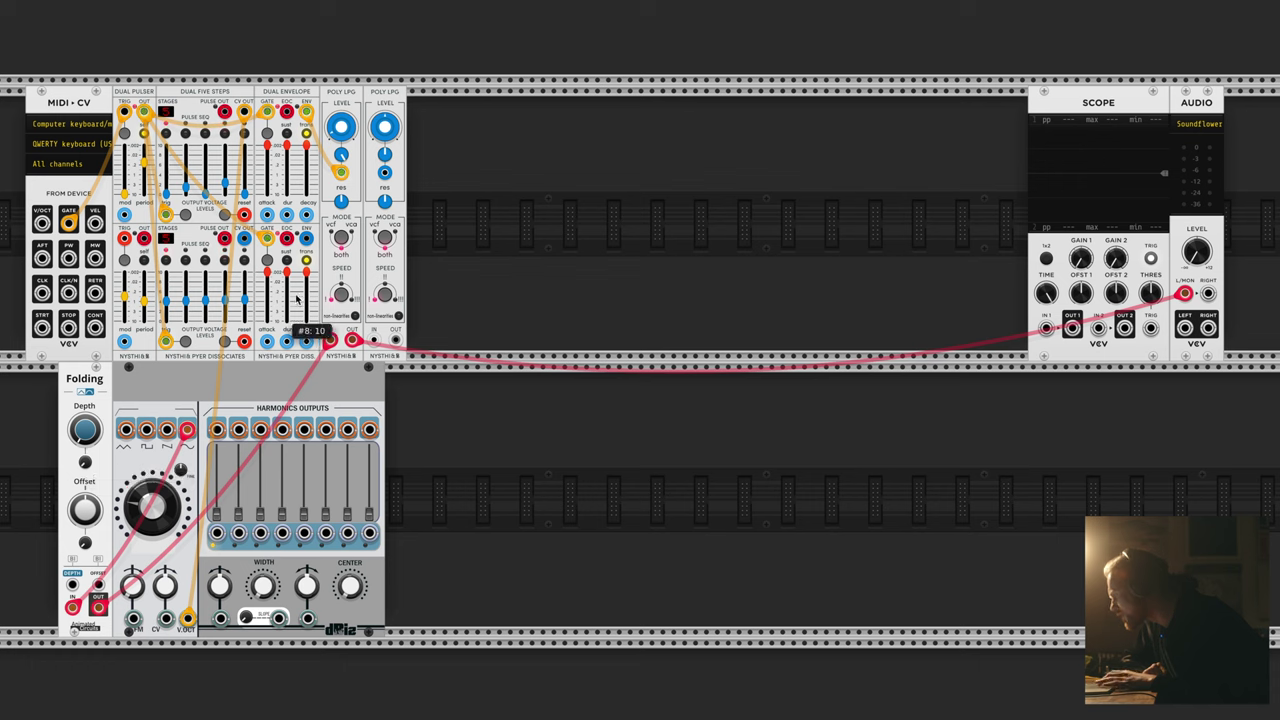
mouse_move(162, 518)
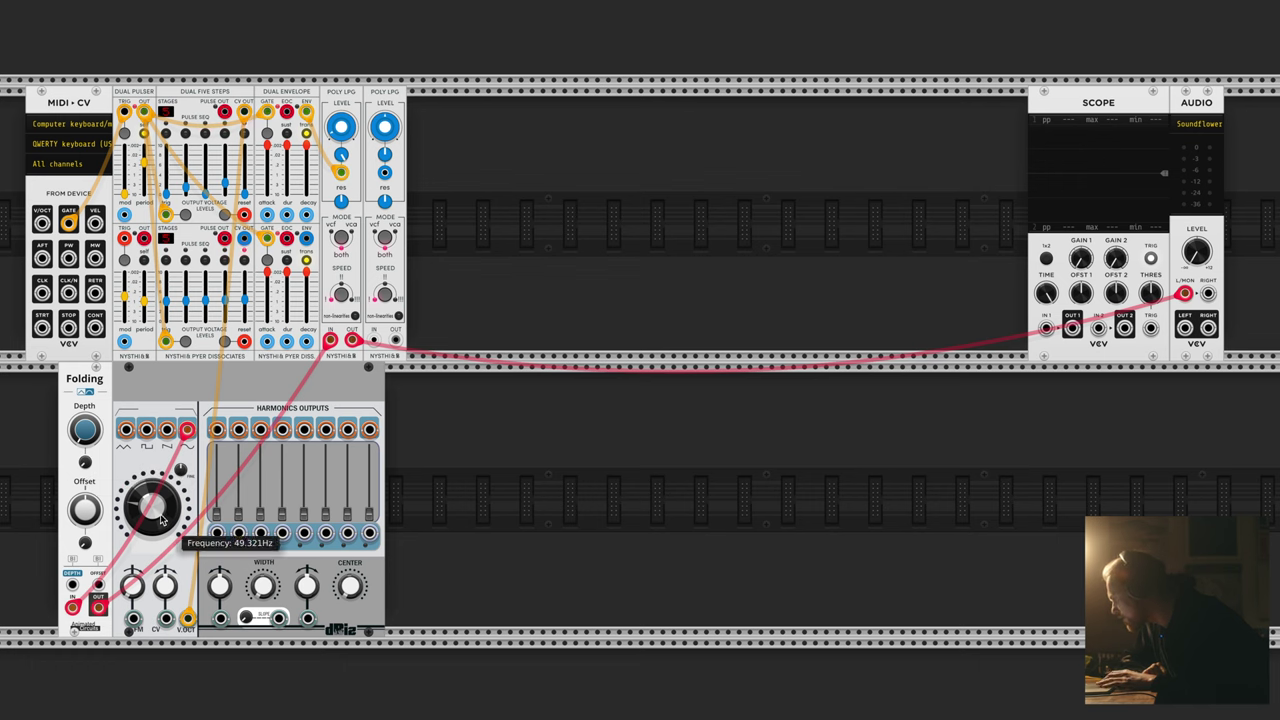
mouse_move(1193, 262)
left_click_drag(1195, 262, 1195, 258)
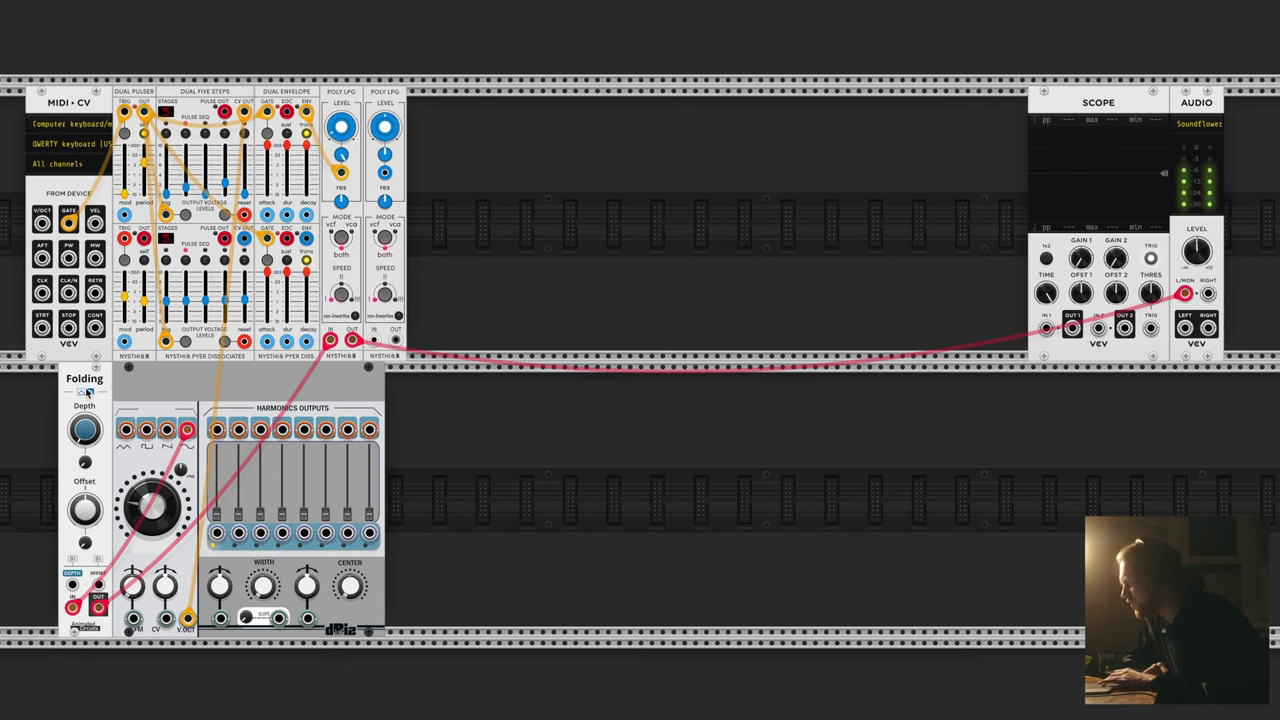
Toggle the Folding module's shape between Sinusoidal and the alternative to compare their sound.
mouse_move(91, 396)
left_click(89, 396)
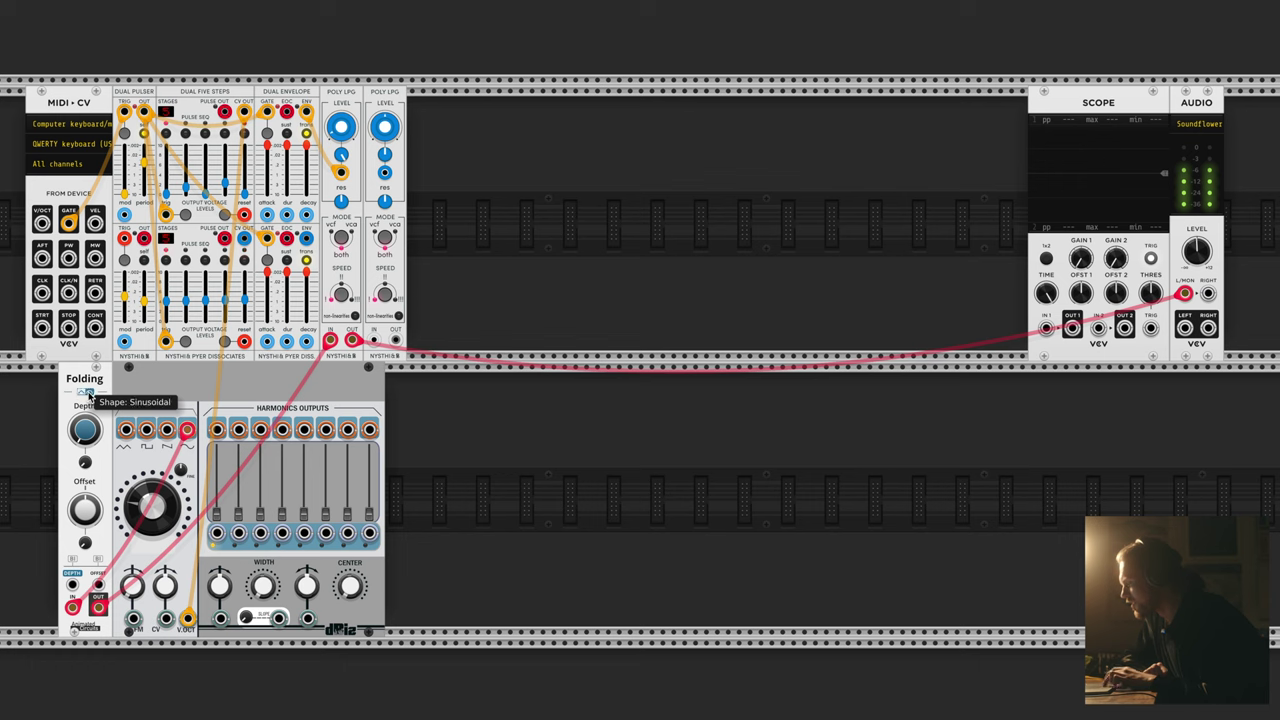
left_click(90, 396)
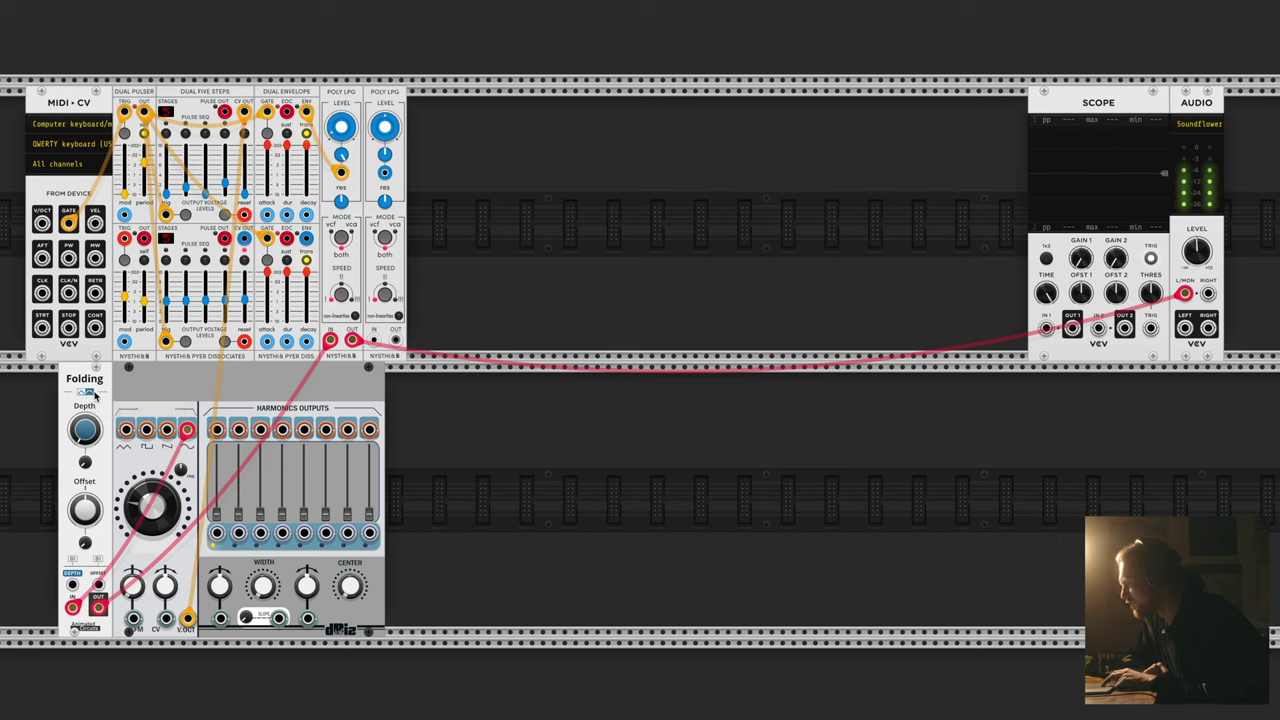
left_click(90, 396)
left_click(90, 396)
left_click(90, 396)
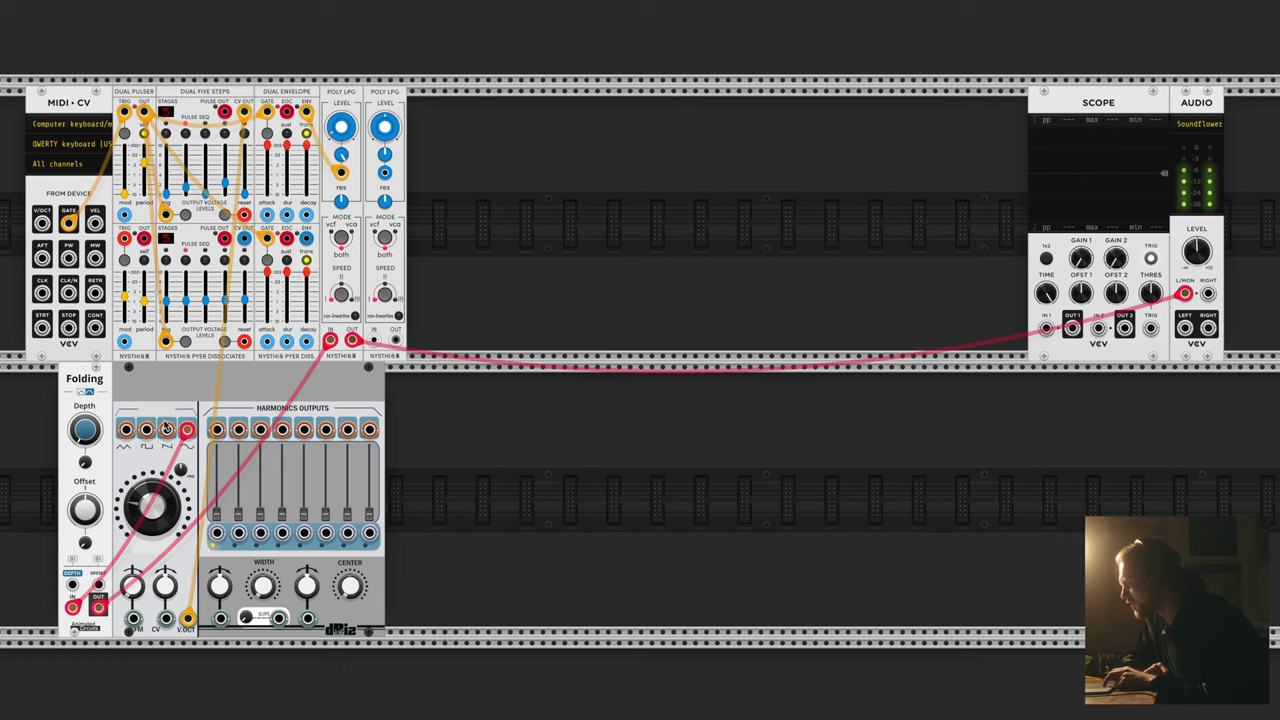
left_click(85, 396)
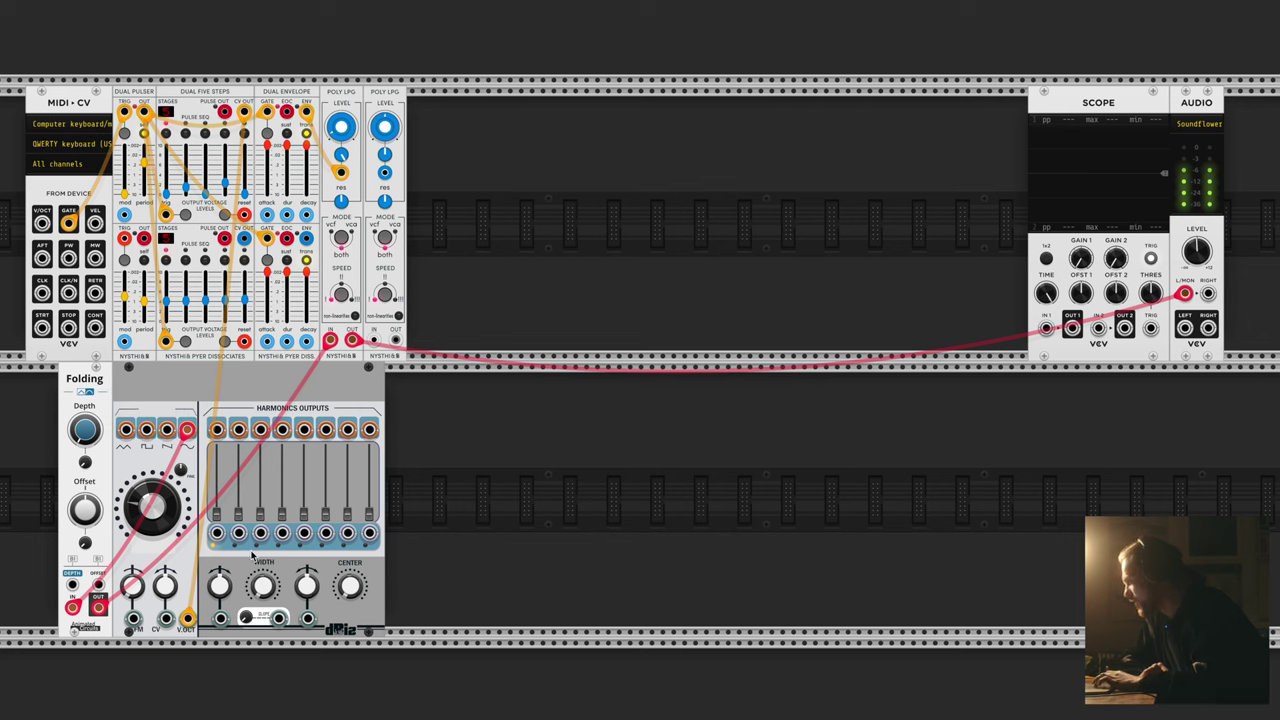
Patch the first Poly LPG's output into the Scope's first input with a red cable and adjust the scope's time scale.
right_click(351, 339)
left_click(385, 378)
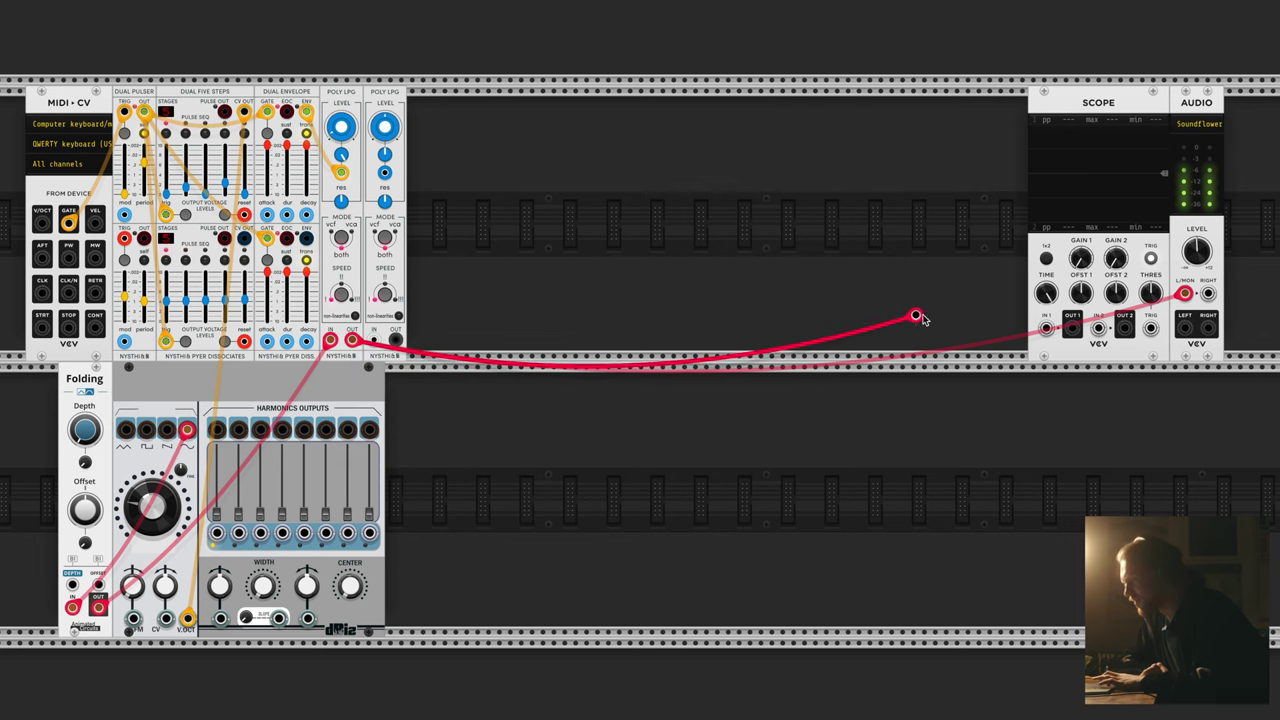
left_click(1045, 328)
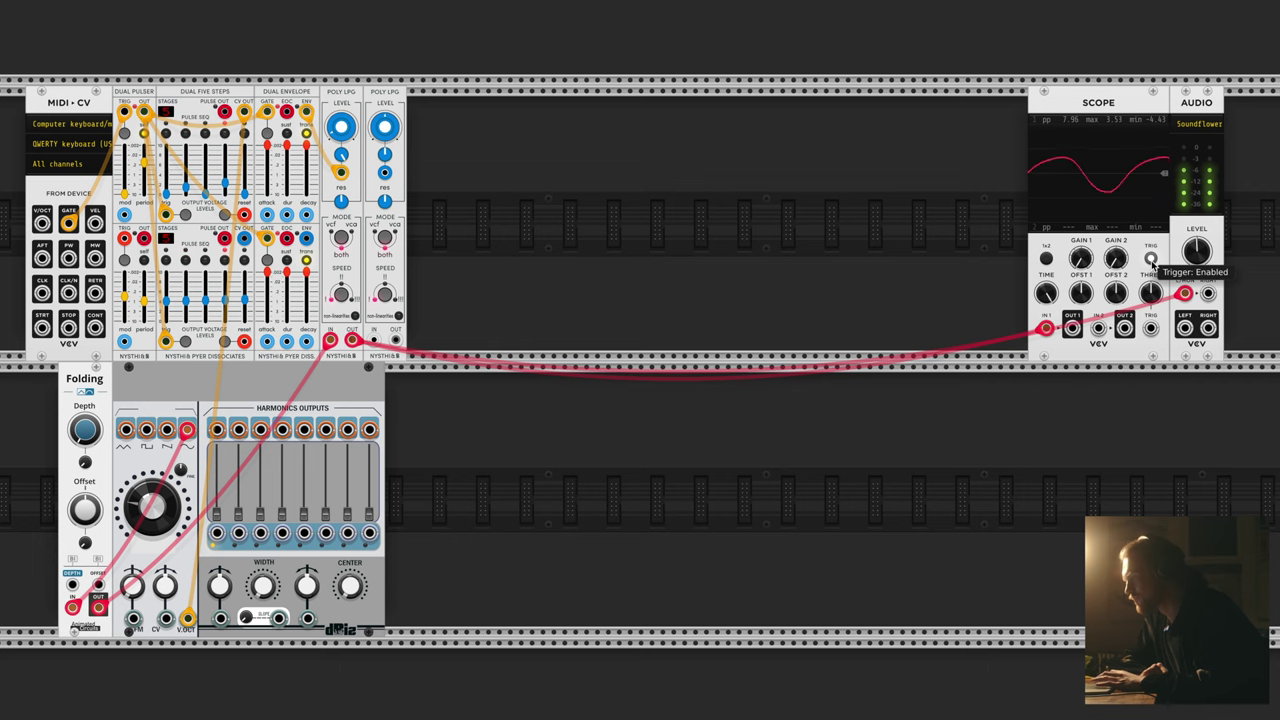
left_click_drag(1045, 292, 1045, 270)
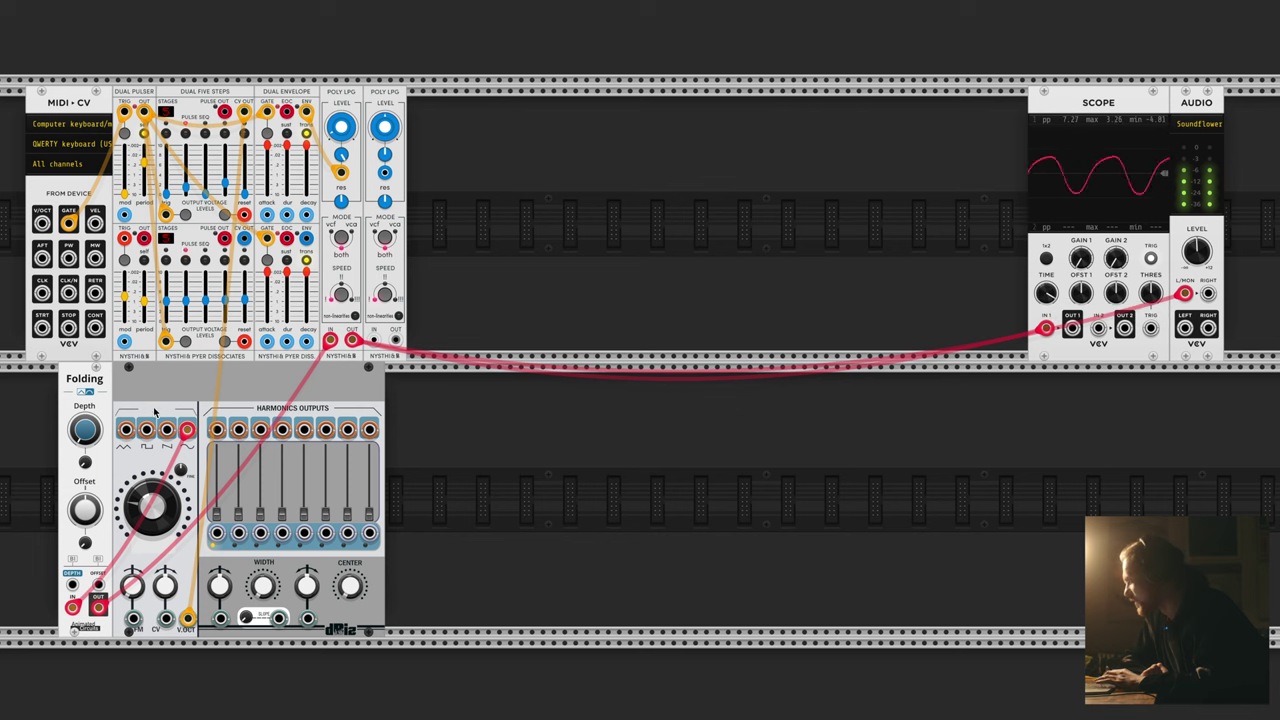
Try out the Folding depth, and line up Folding and the Verbo side by side from the MIDI-CV module's left edge.
left_click_drag(86, 478, 76, 478)
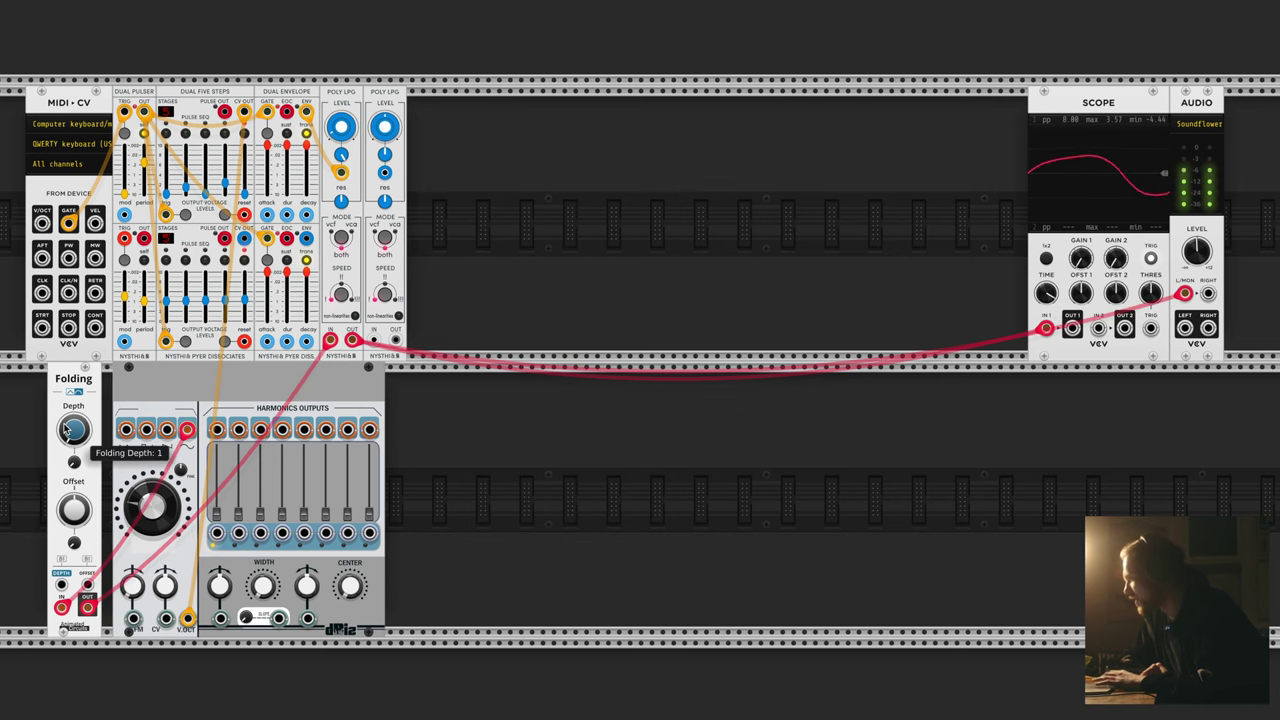
left_click_drag(78, 437, 78, 340)
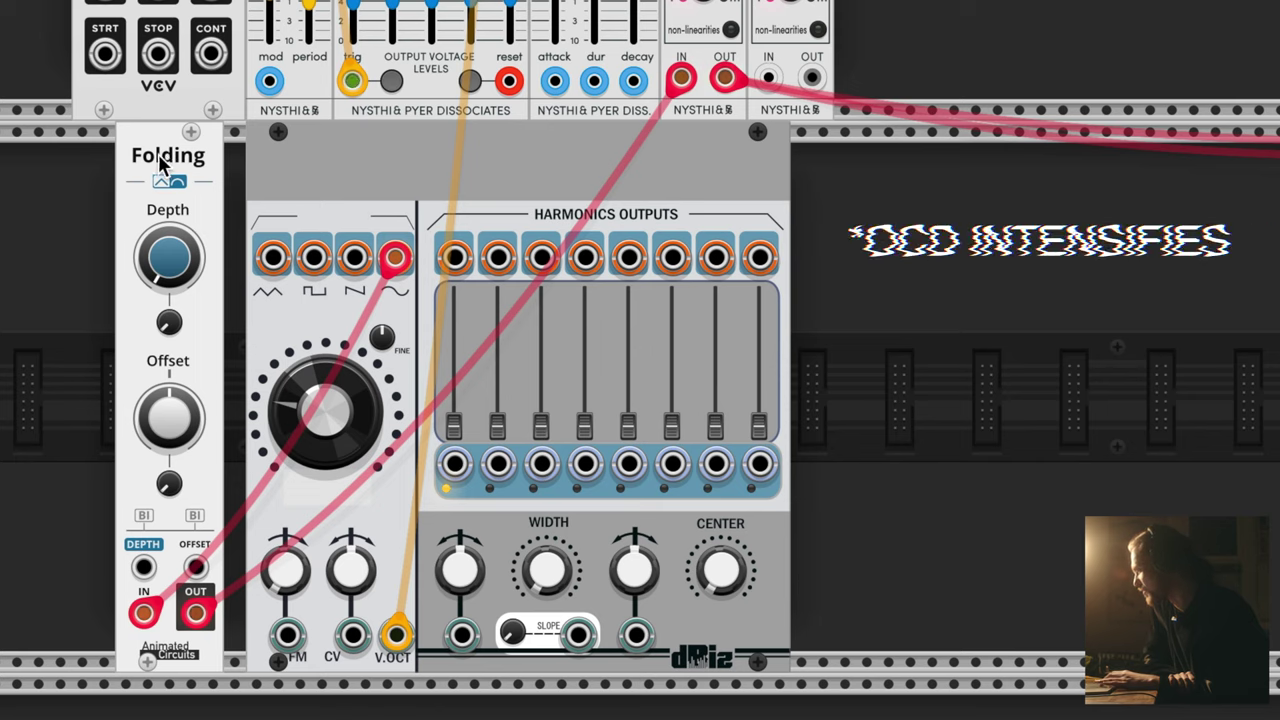
left_click_drag(170, 195, 125, 195)
left_click_drag(301, 136, 239, 142)
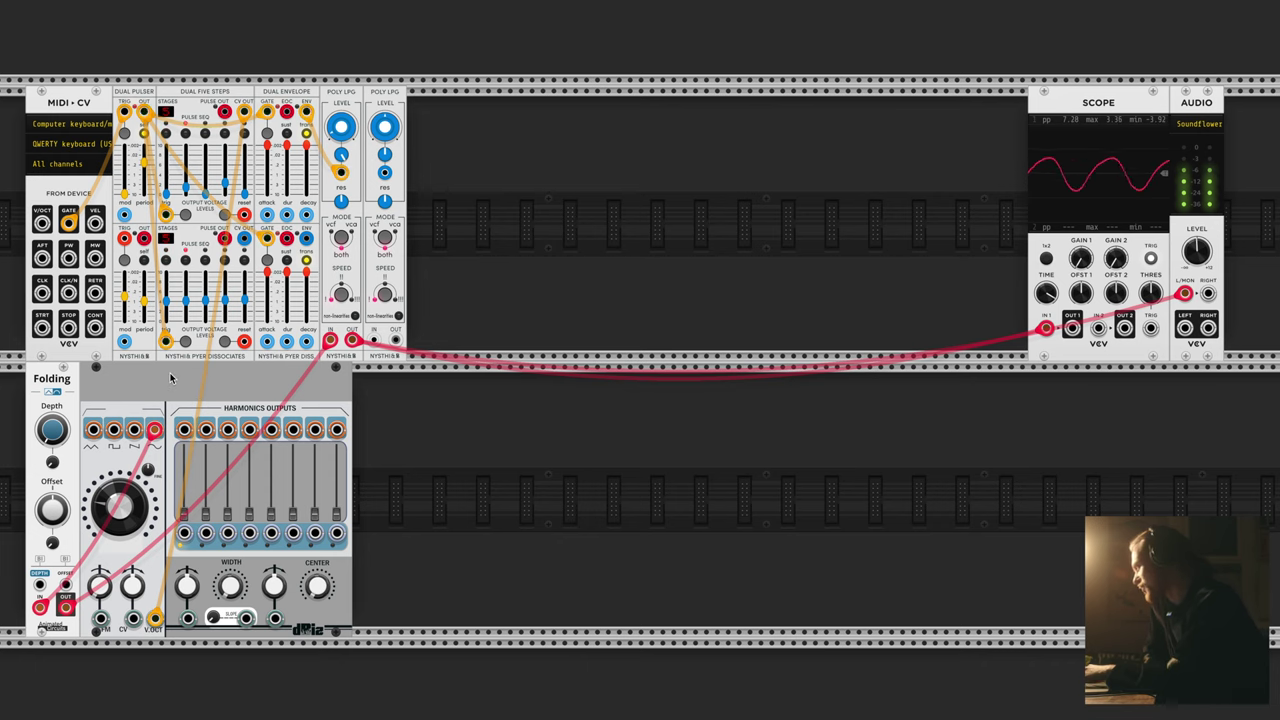
Duplicate the Verbo and Folding modules without cables, and place the Folding copy between the two Verbos.
key("ctrl+d")
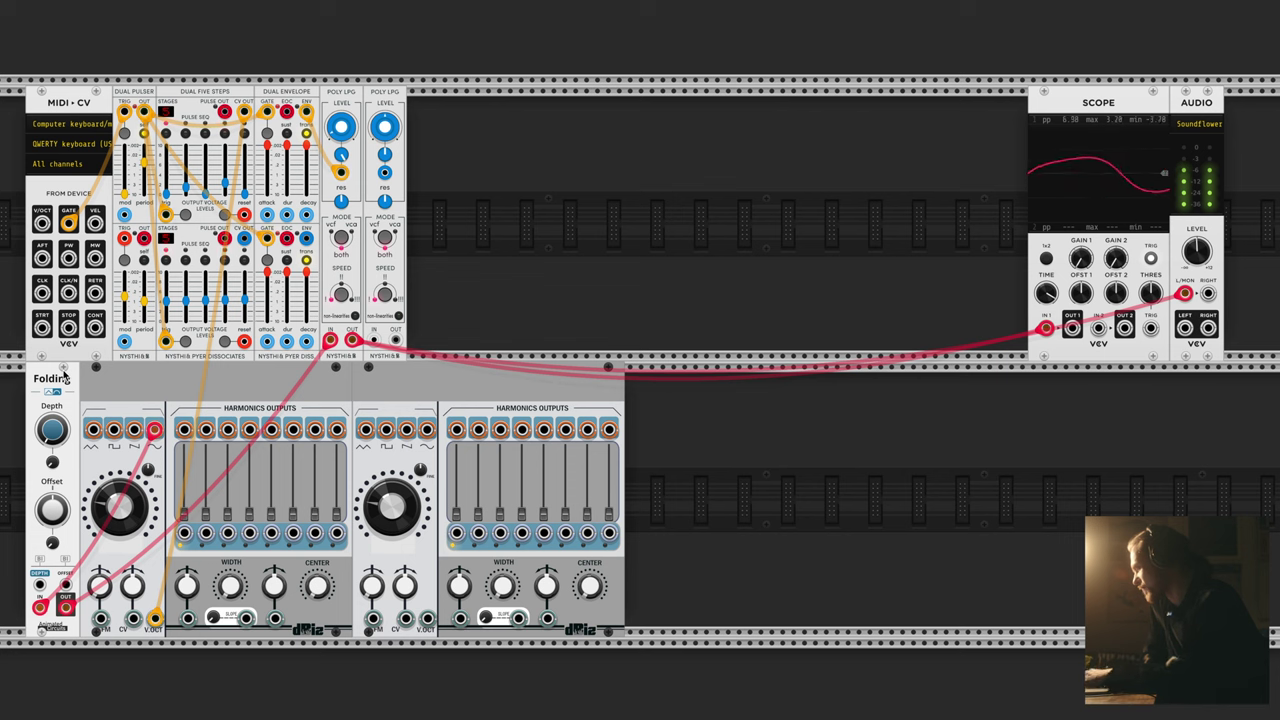
key("ctrl+d")
left_click_drag(113, 391, 345, 402)
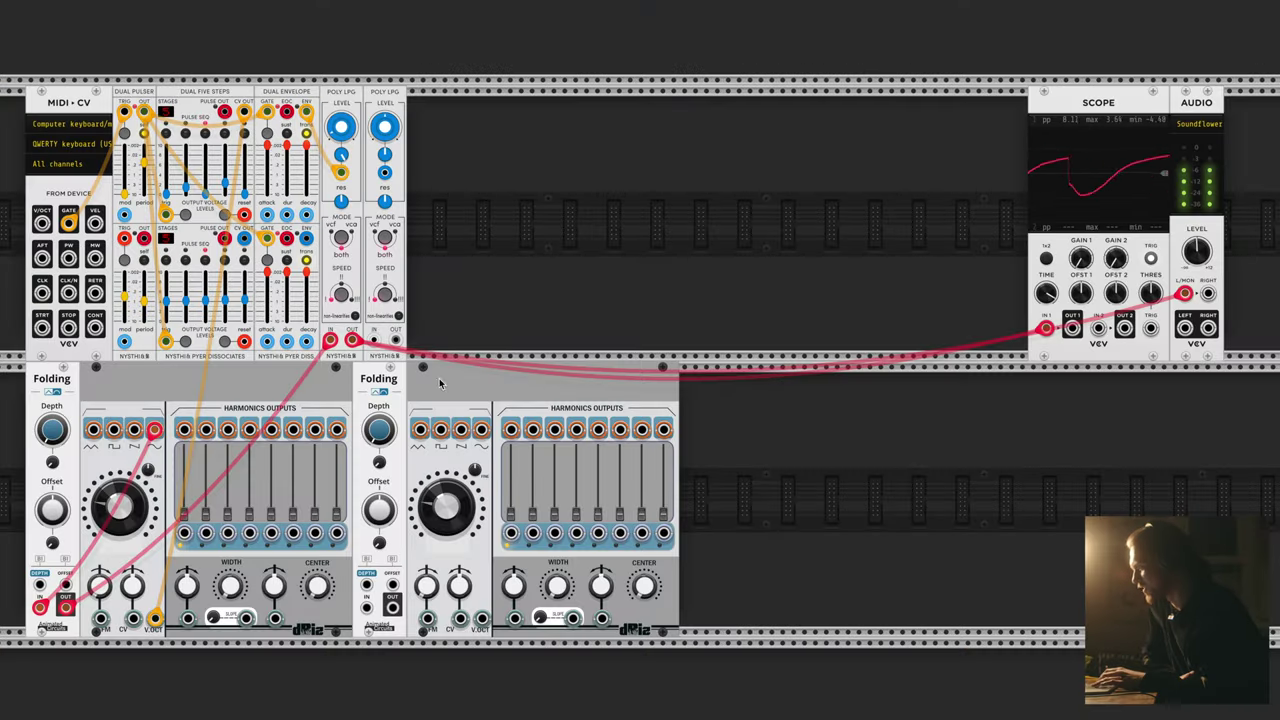
Turn the audio output level down to -inf dB and patch the second Verbo's triangle output into the first Verbo's FM input.
left_click_drag(1197, 250, 1200, 256)
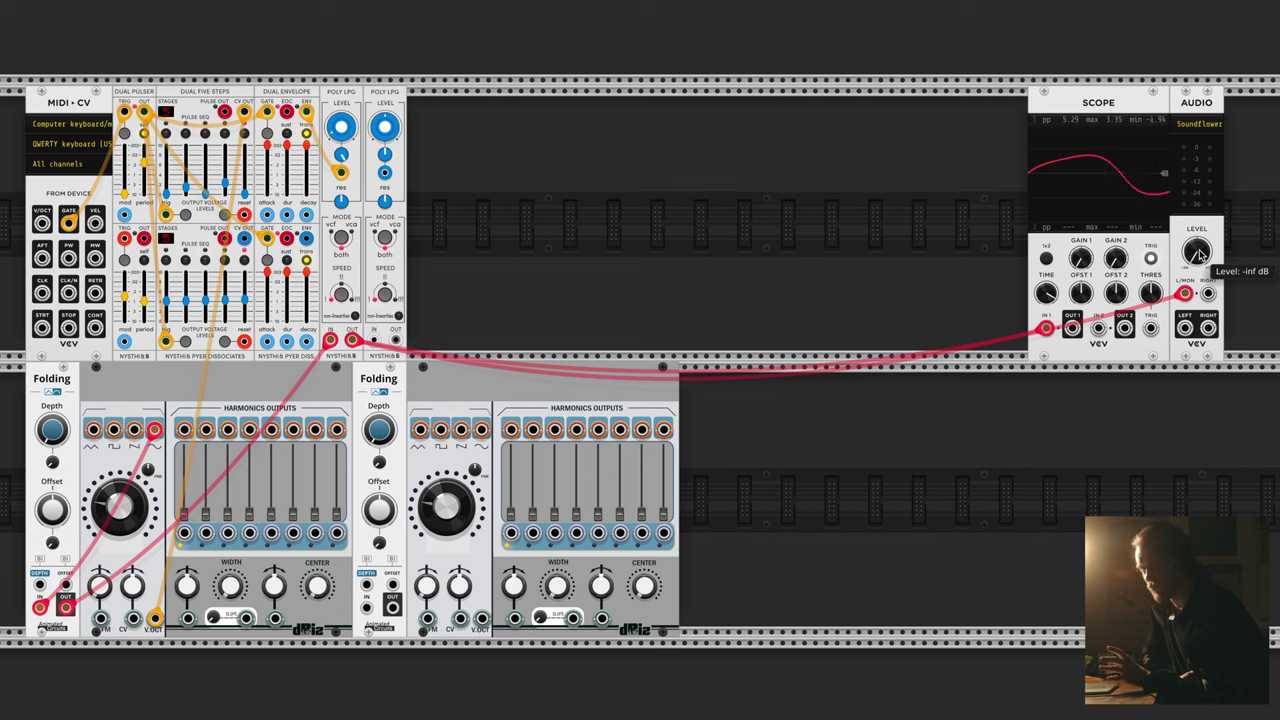
right_click(419, 432)
left_click_drag(440, 476, 101, 619)
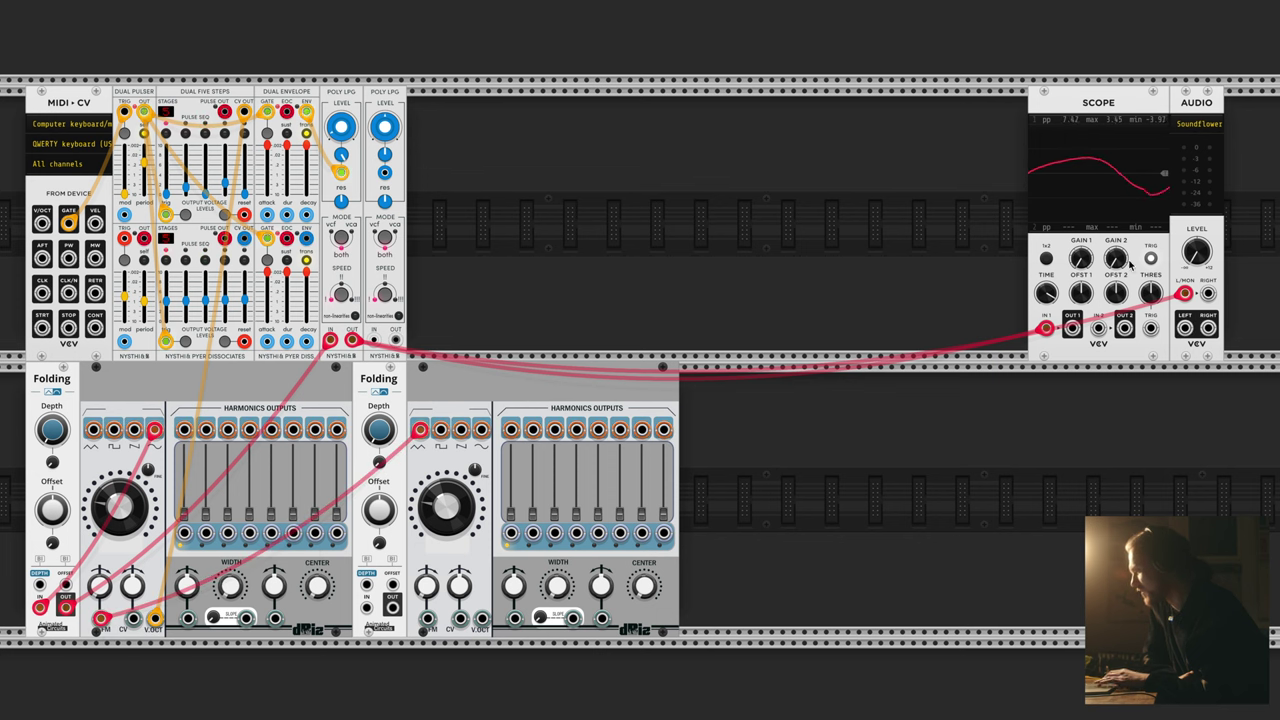
Raise the audio level to about -3.2 dB, then try out the first Verbo's FM amount with the second Verbo tuned up to about 1240 Hz.
left_click_drag(1203, 250, 1203, 236)
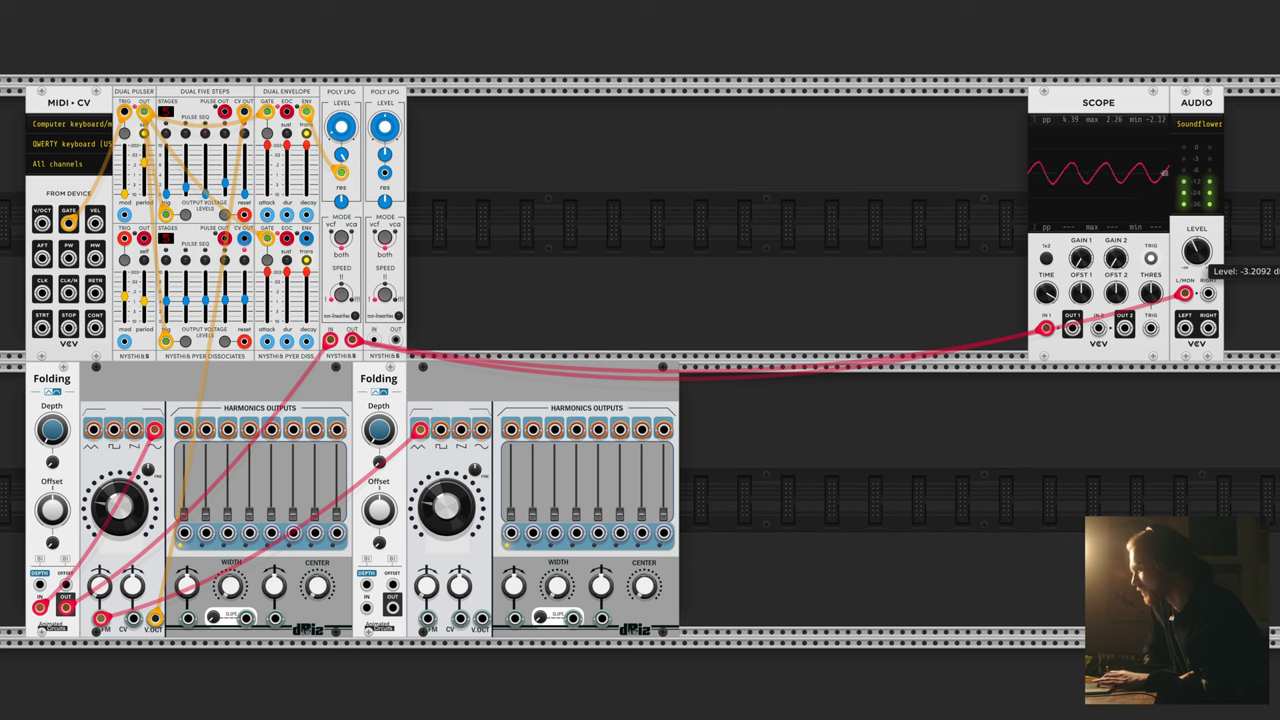
left_click_drag(99, 586, 99, 584)
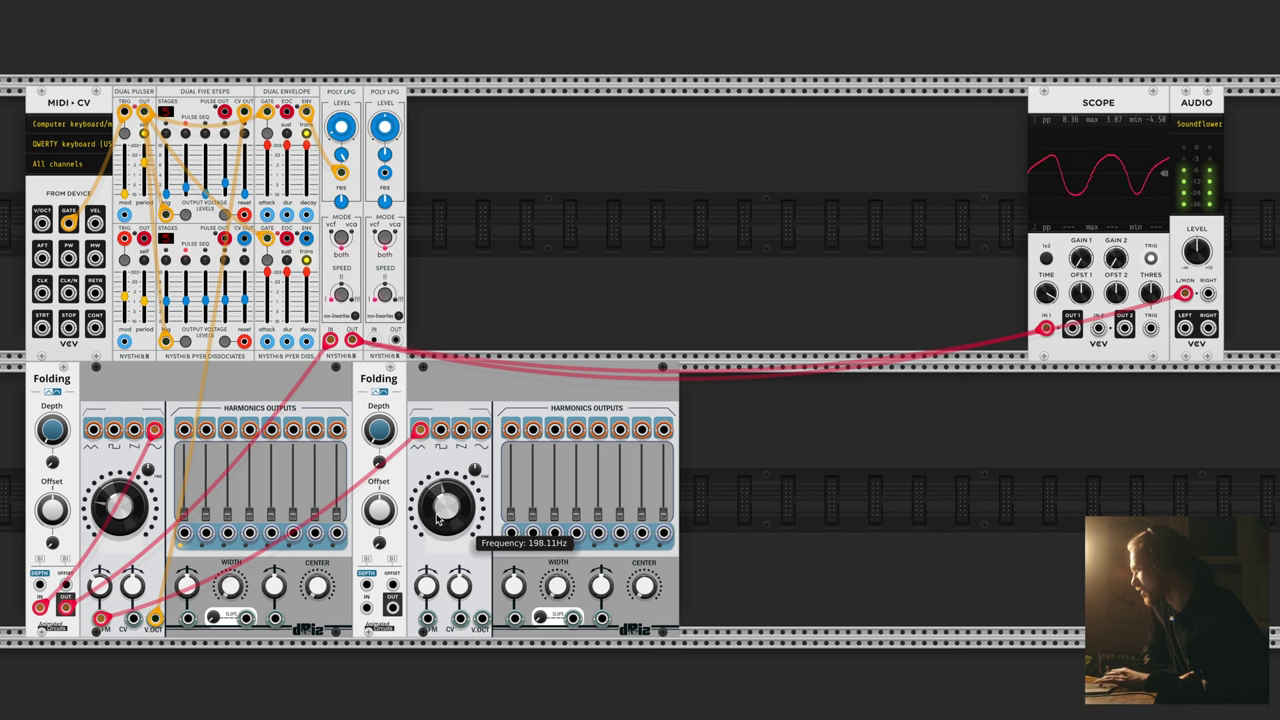
left_click_drag(438, 517, 438, 512)
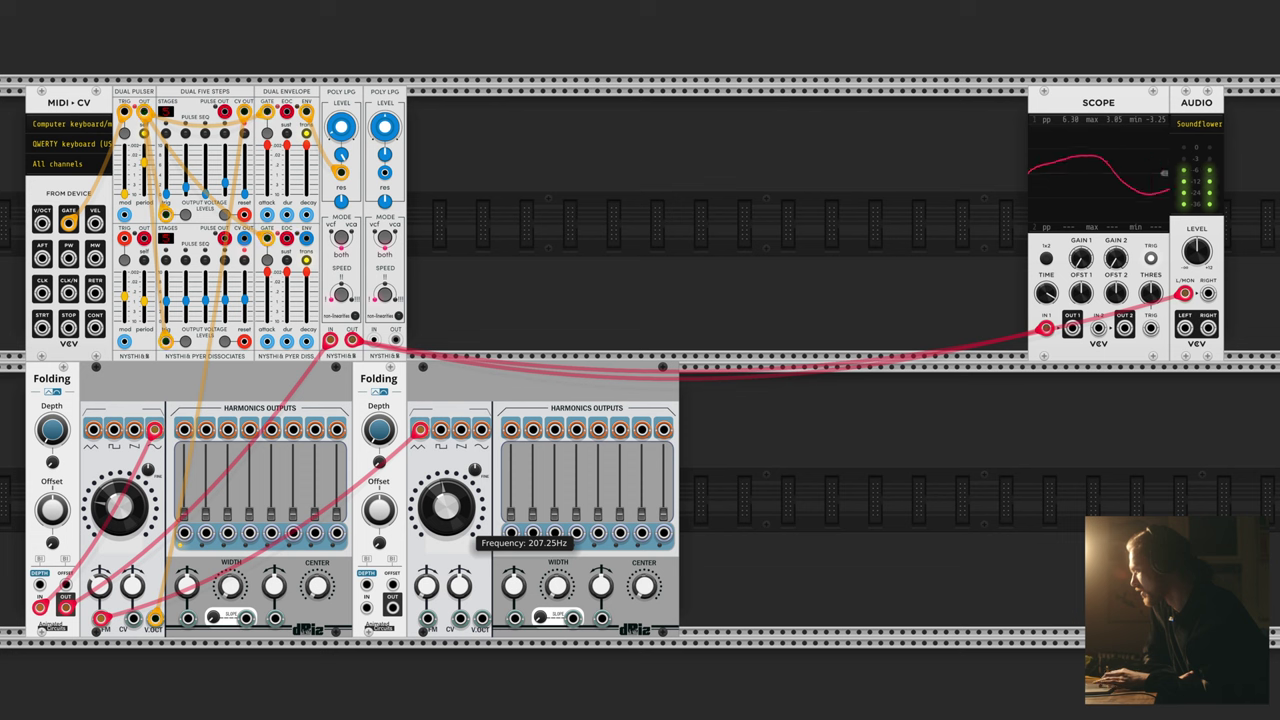
left_click_drag(465, 503, 465, 498)
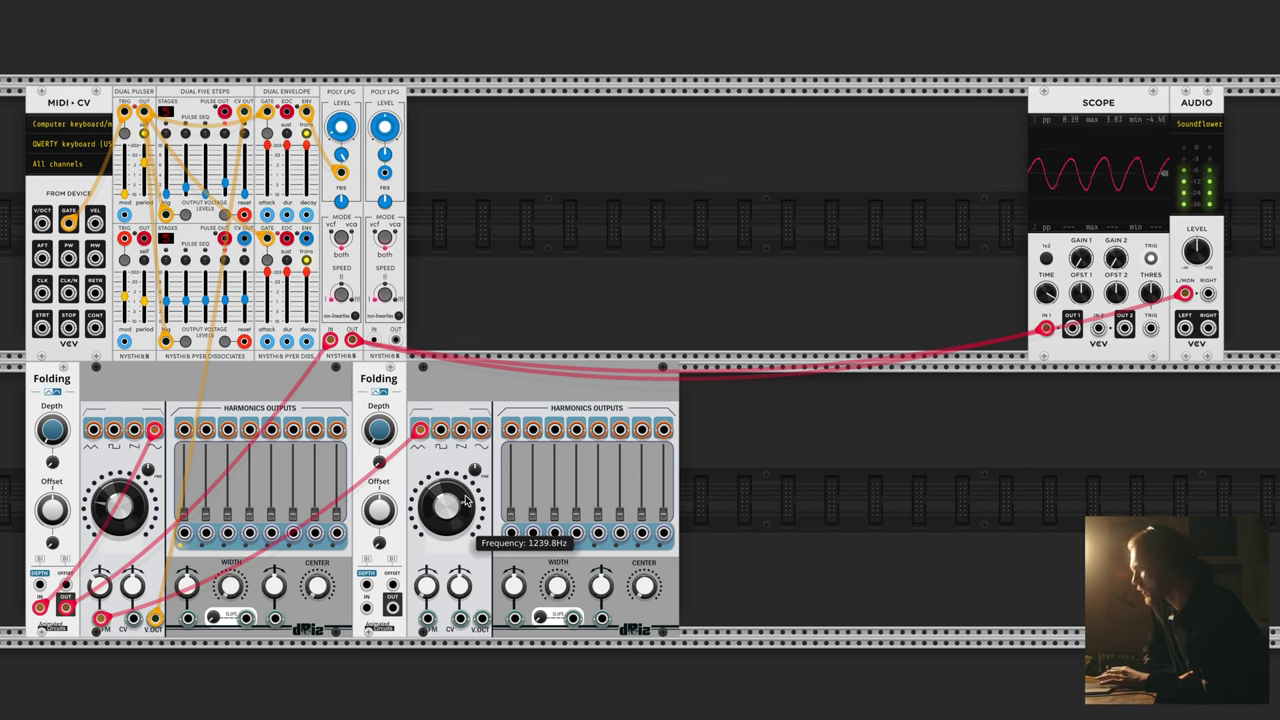
Unplug the cable from the second Verbo's triangle output, and patch the first Folding's output into the second Verbo's FM input with a red cable.
left_click_drag(420, 430, 411, 468)
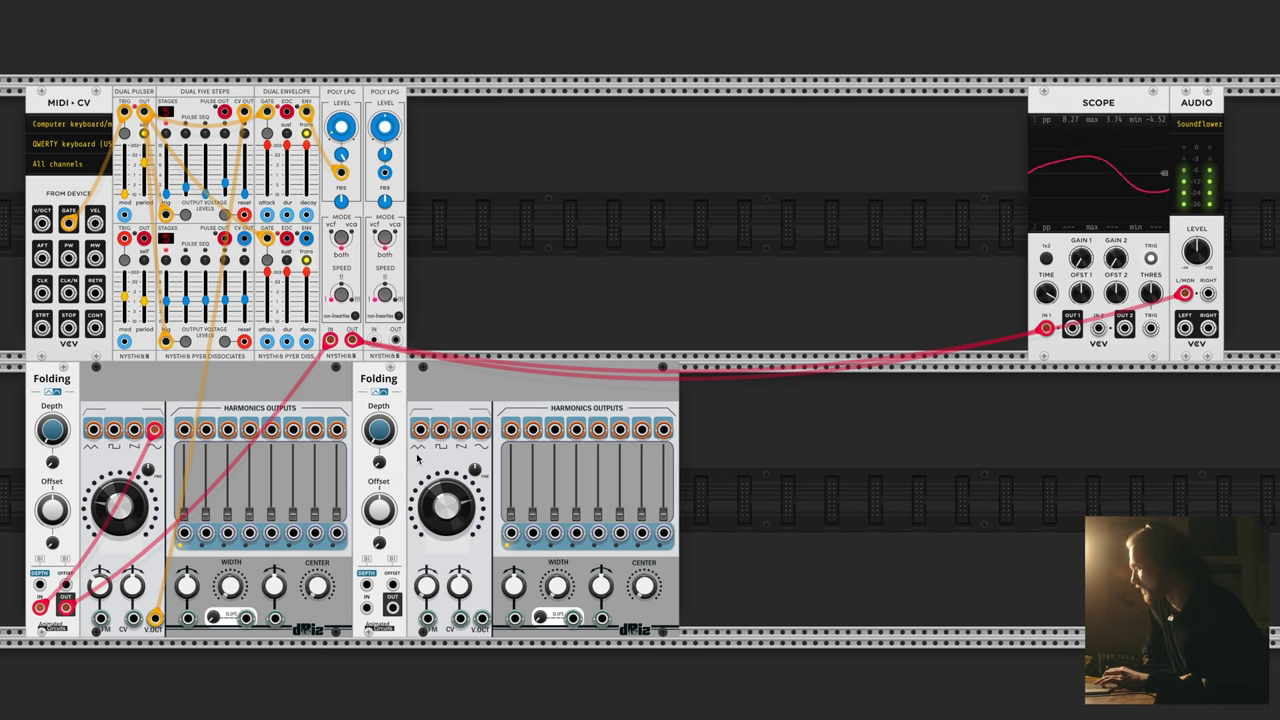
right_click(157, 432)
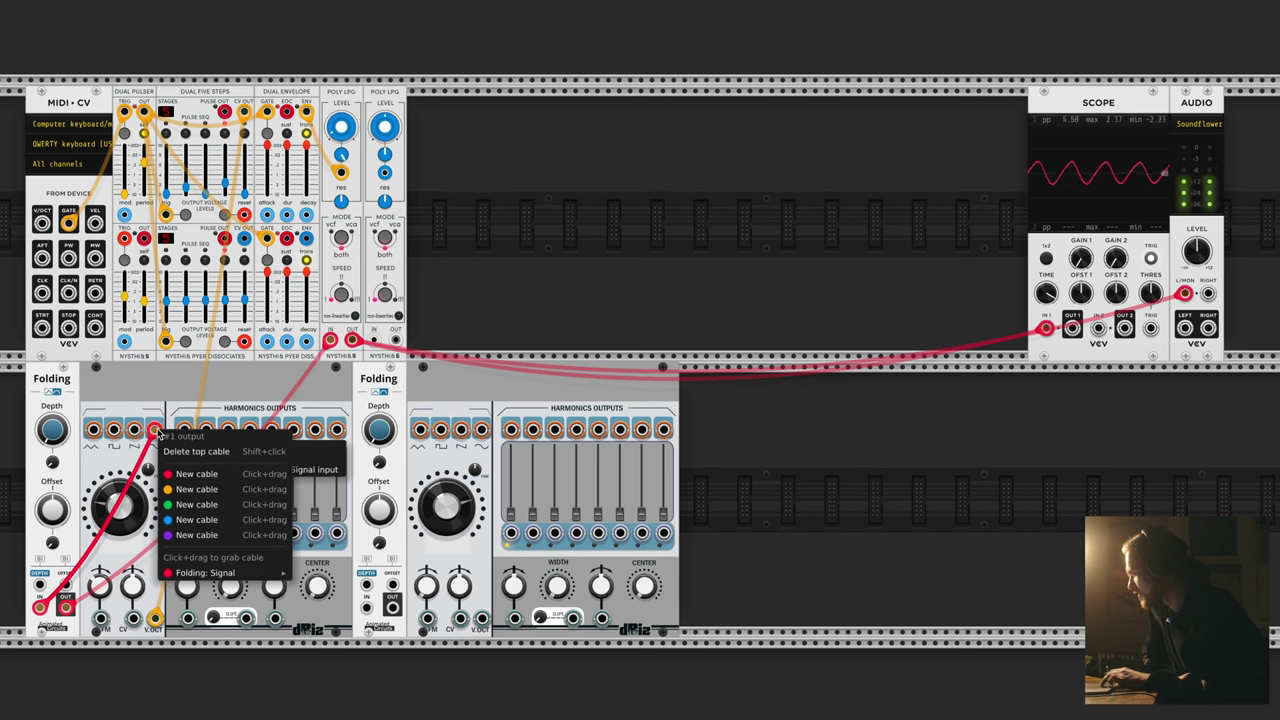
left_click(278, 372)
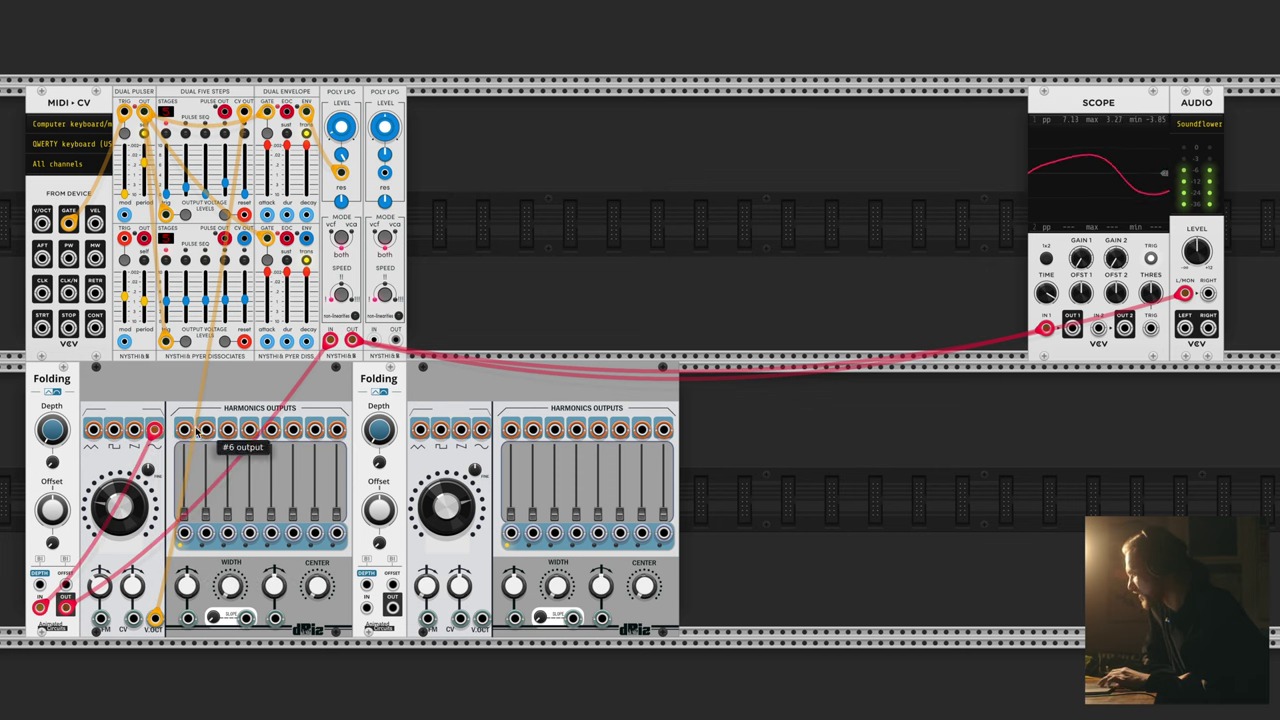
right_click(62, 612)
left_click_drag(90, 655, 421, 621)
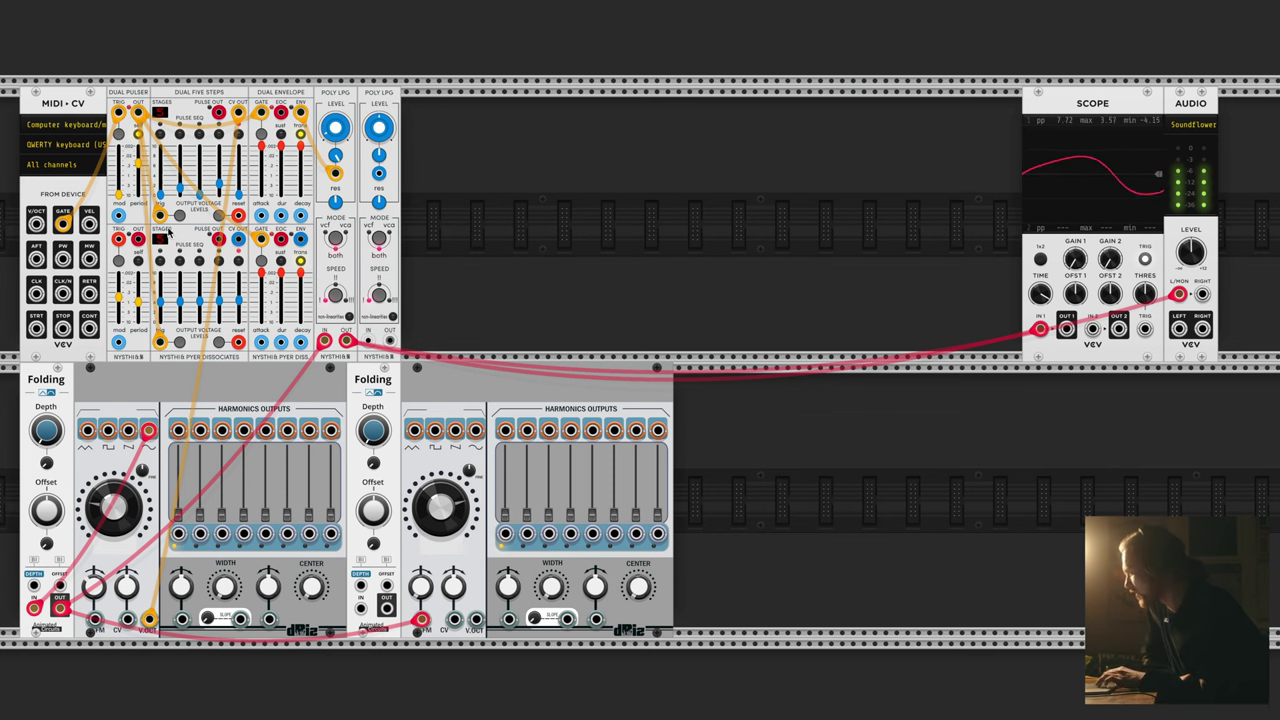
With yellow cables, patch the lower sequencer's CV output to the second Verbo's V/OCT and the lower envelope's output to the second Poly LPG's level CV input.
left_click_drag(238, 240, 476, 618)
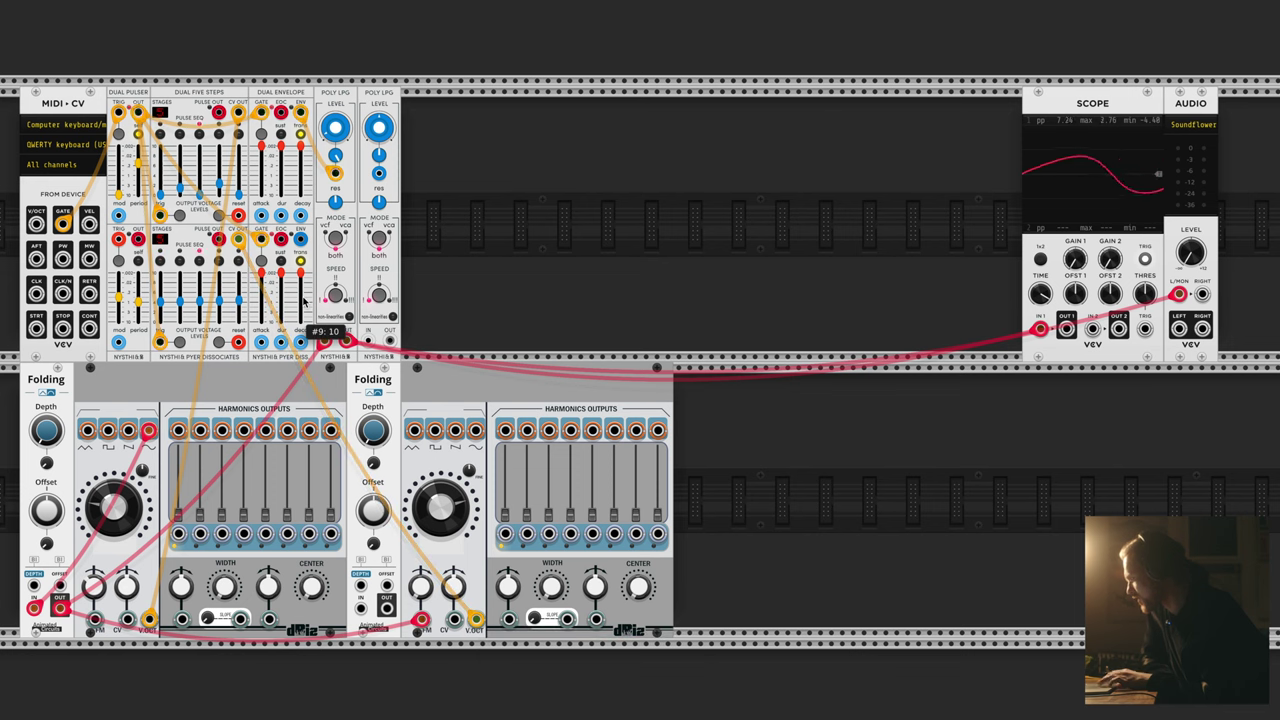
right_click(298, 237)
left_click_drag(329, 284, 379, 176)
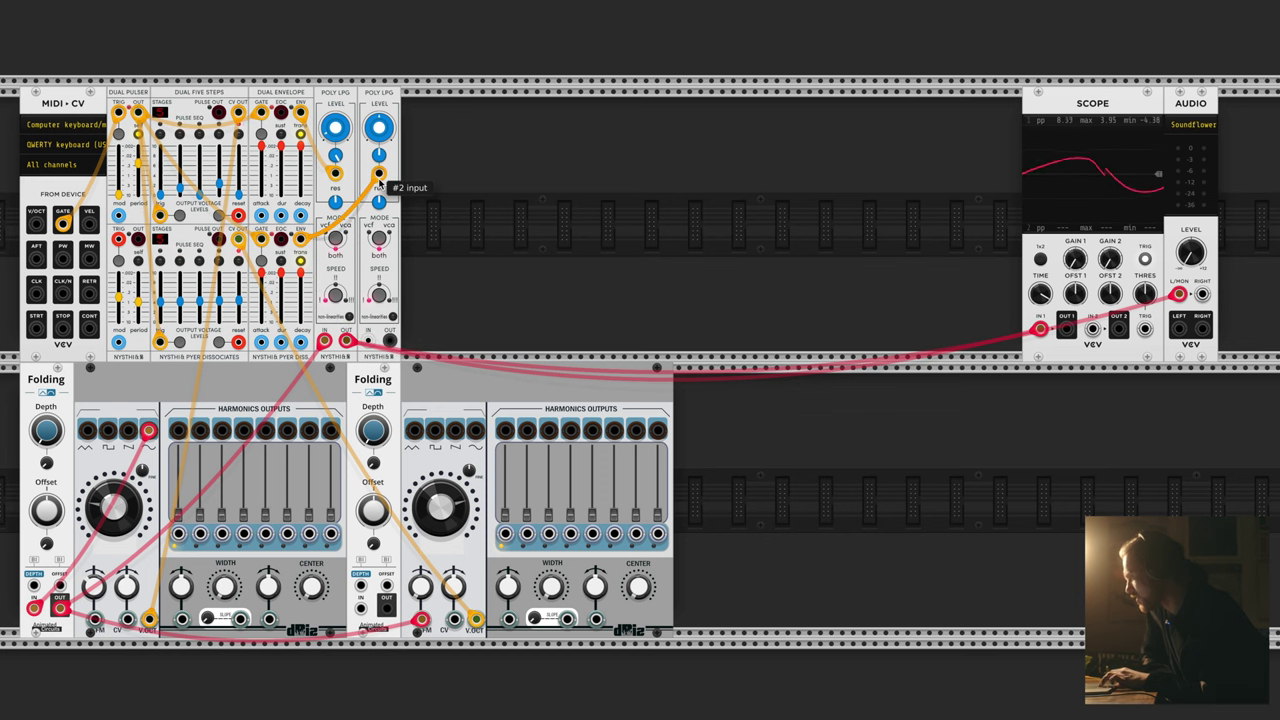
Patch the second Verbo's triangle output through the second Poly LPG into Audio's right input, and turn the audio level down to -inf dB.
left_click_drag(414, 430, 368, 342)
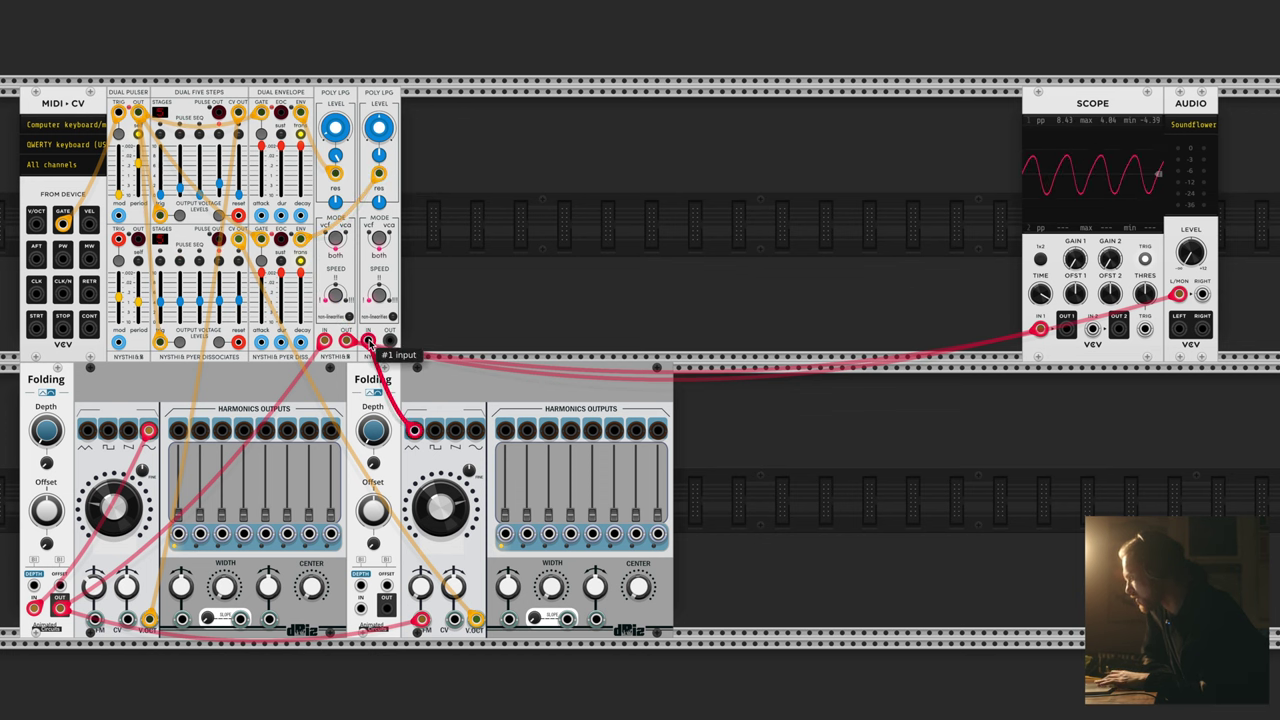
right_click(390, 342)
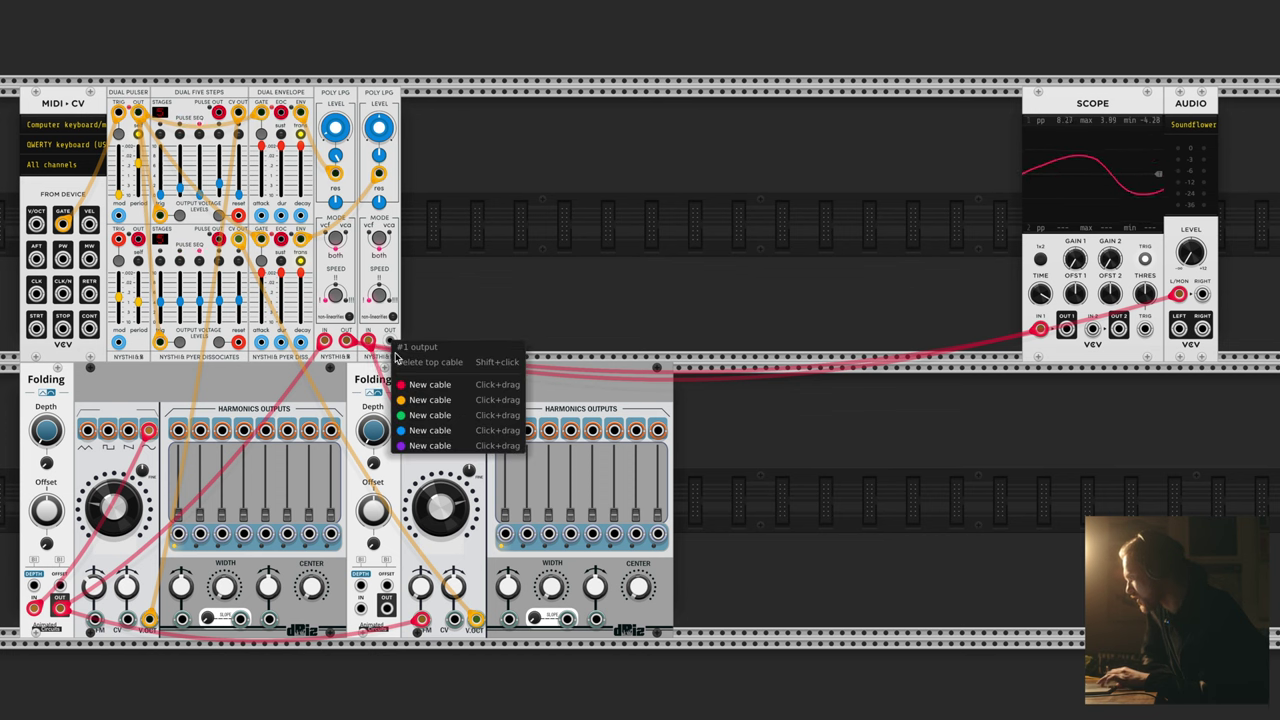
left_click_drag(417, 388, 1191, 245)
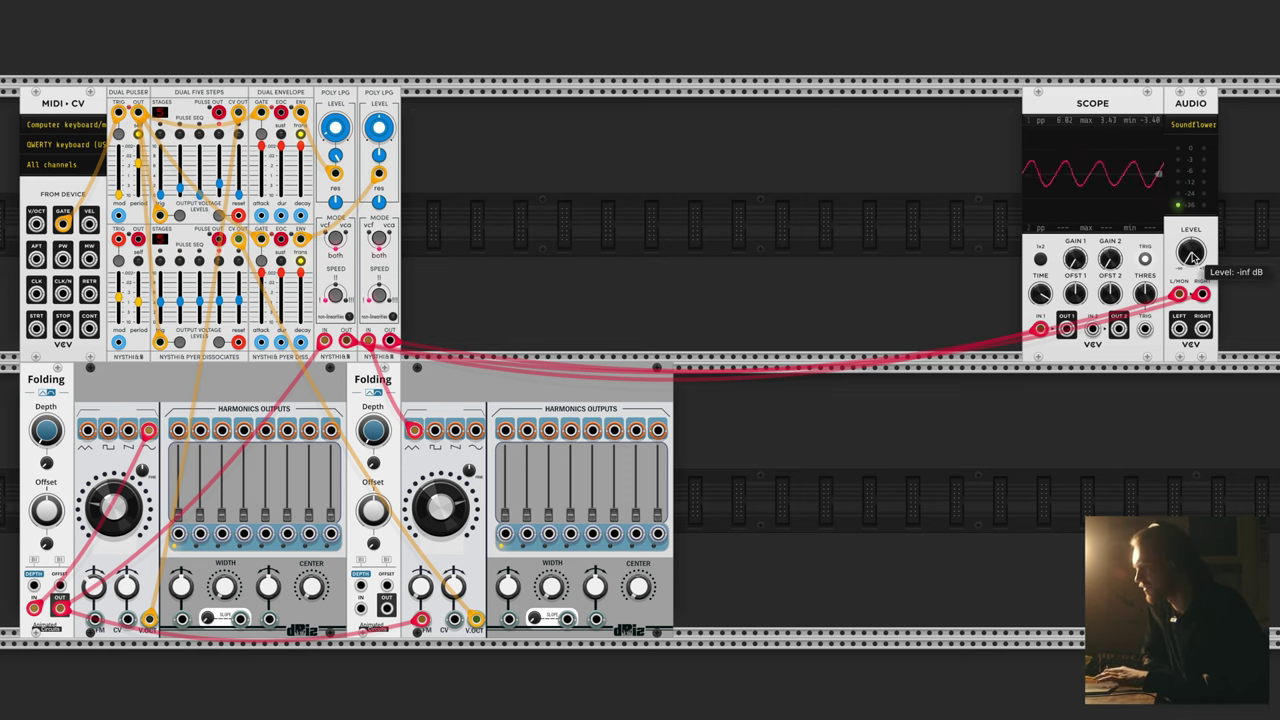
Add a VCA MIX module beside the Scope, and move the two Poly LPG cables from the Audio inputs to mixer inputs 1 and 2.
right_click(960, 320)
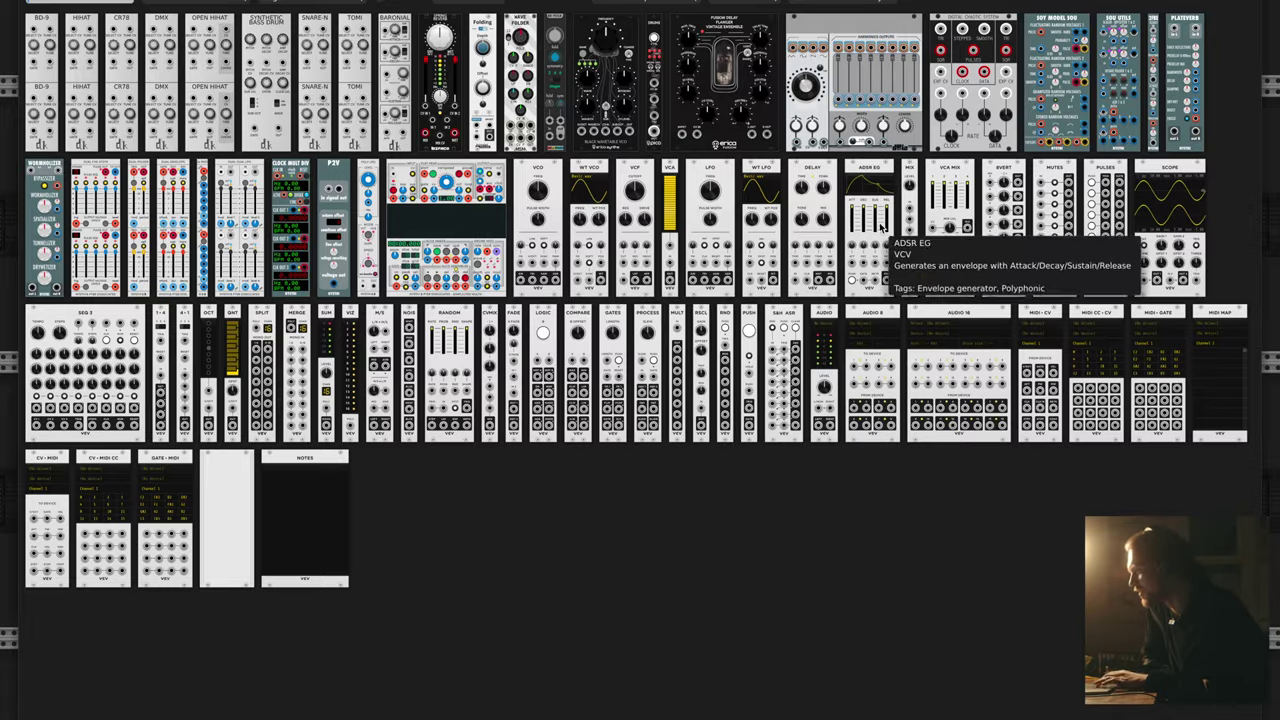
left_click(945, 190)
left_click_drag(1092, 378, 972, 102)
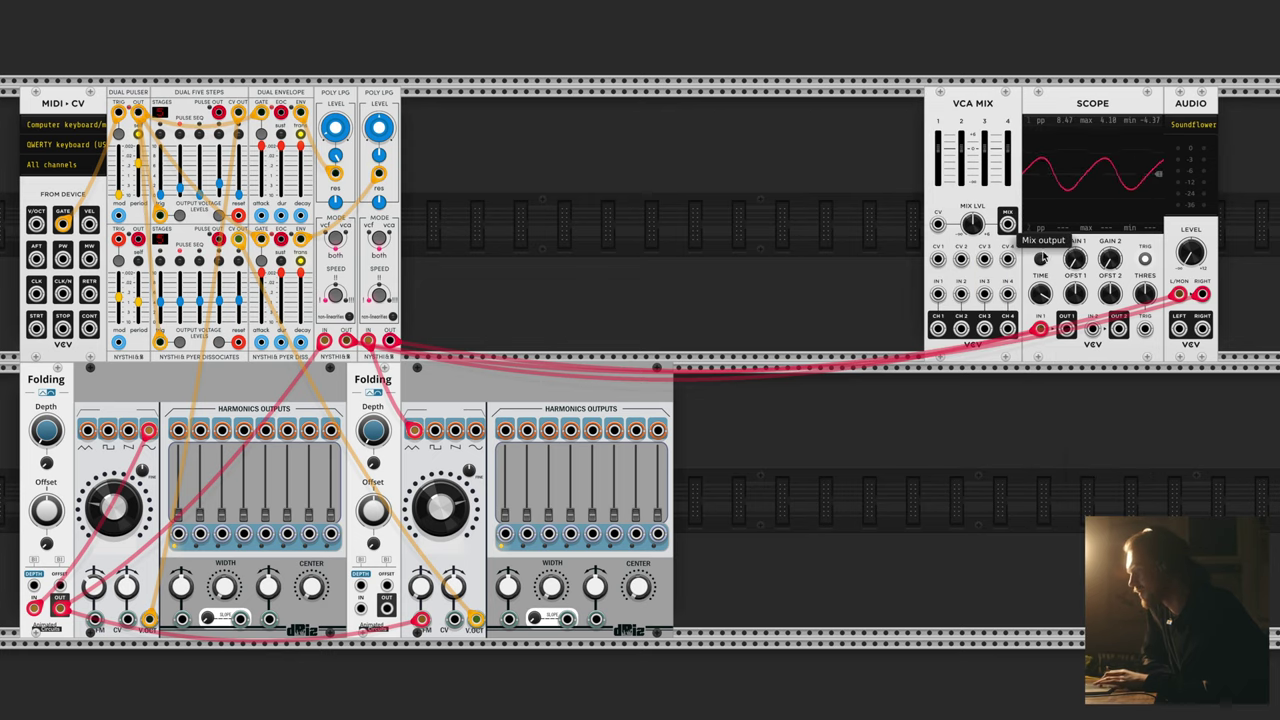
left_click_drag(1178, 293, 937, 293)
left_click_drag(1202, 294, 961, 294)
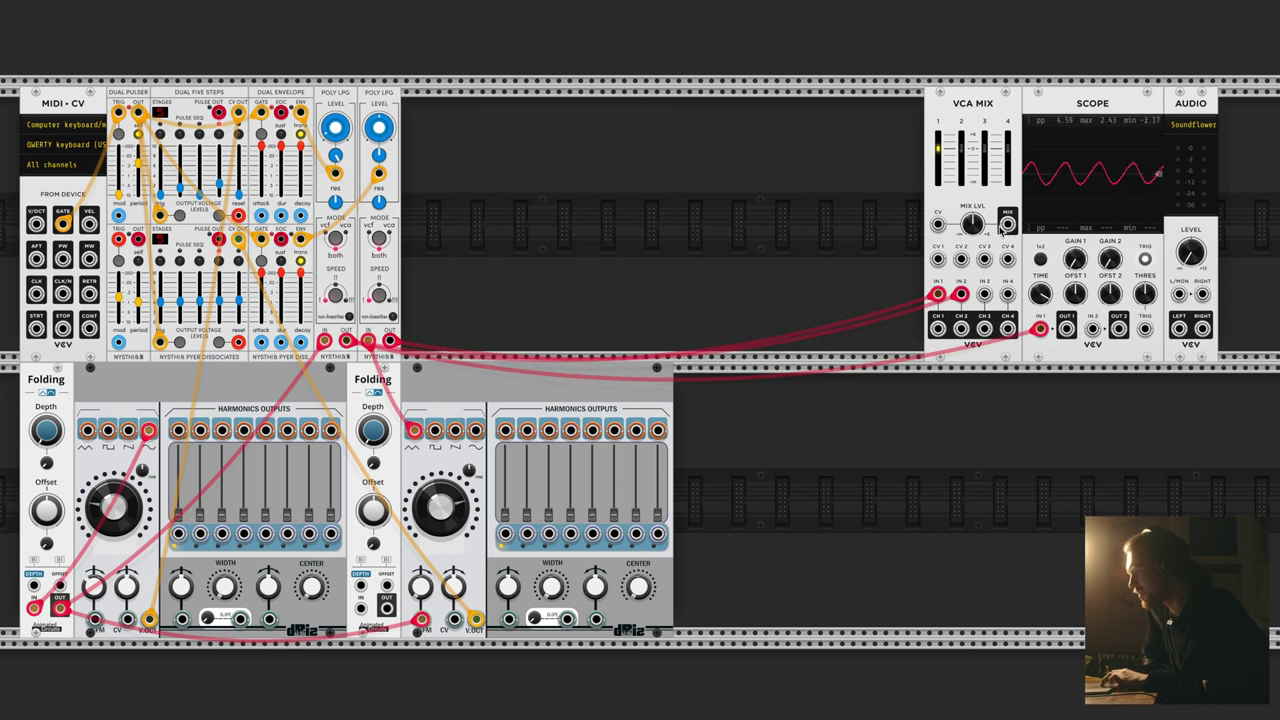
Patch the VCA MIX mix output into Audio's L/MON input, bring the audio level back up and adjust the channel 2 fader.
right_click(1006, 226)
left_click_drag(1027, 276, 1191, 242)
left_click_drag(962, 178, 962, 150)
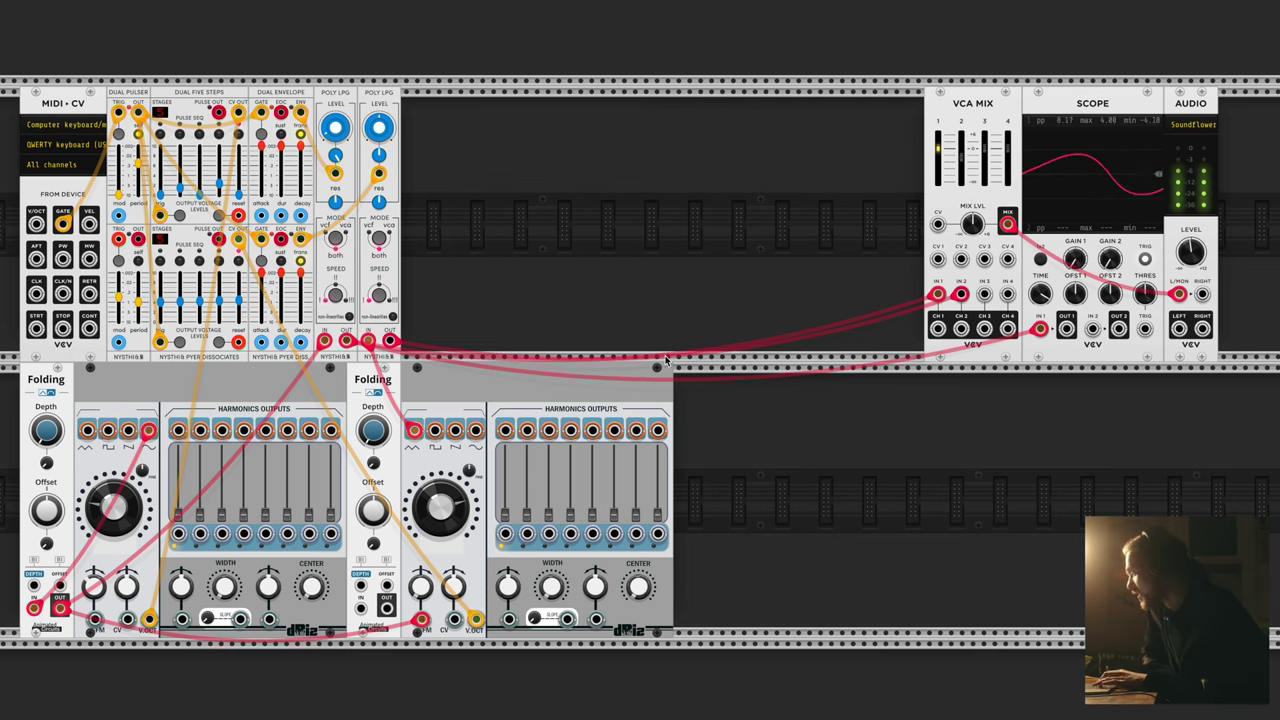
Vary the stage voltage levels of the lower five-step sequencer to shape the second Verbo's pitch sequence.
mouse_move(161, 305)
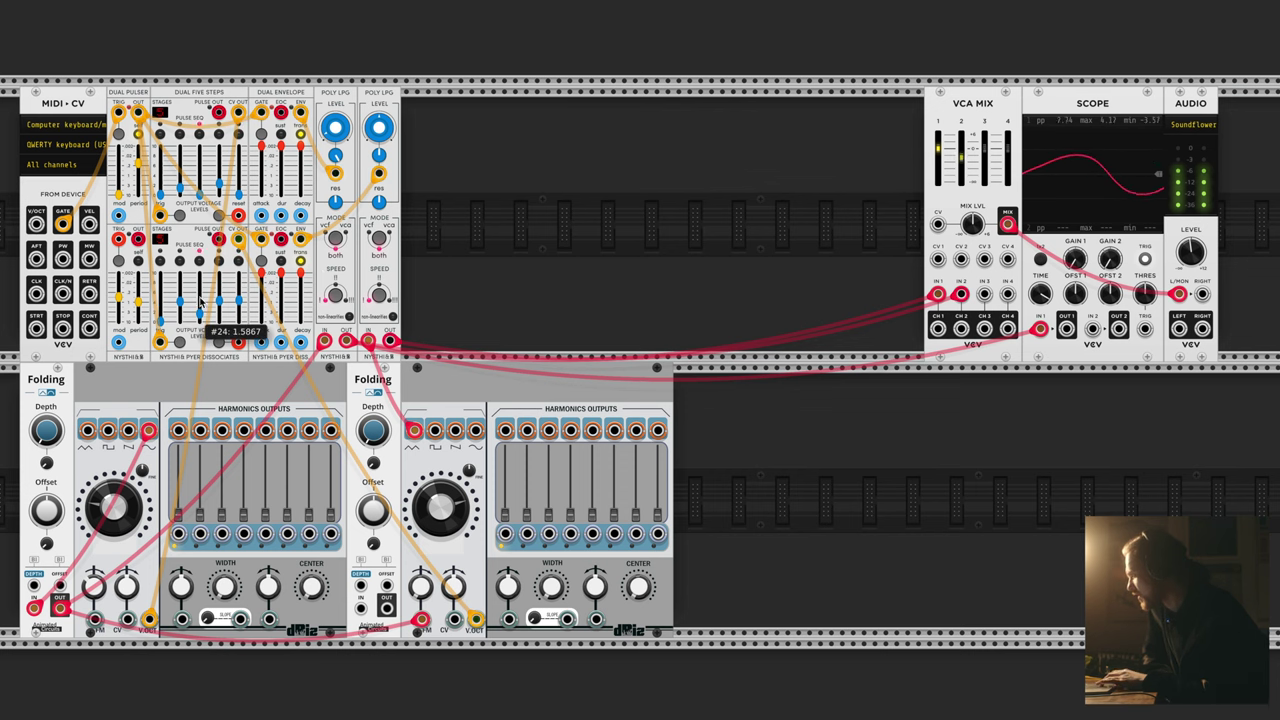
mouse_move(238, 307)
left_click_drag(238, 304, 238, 316)
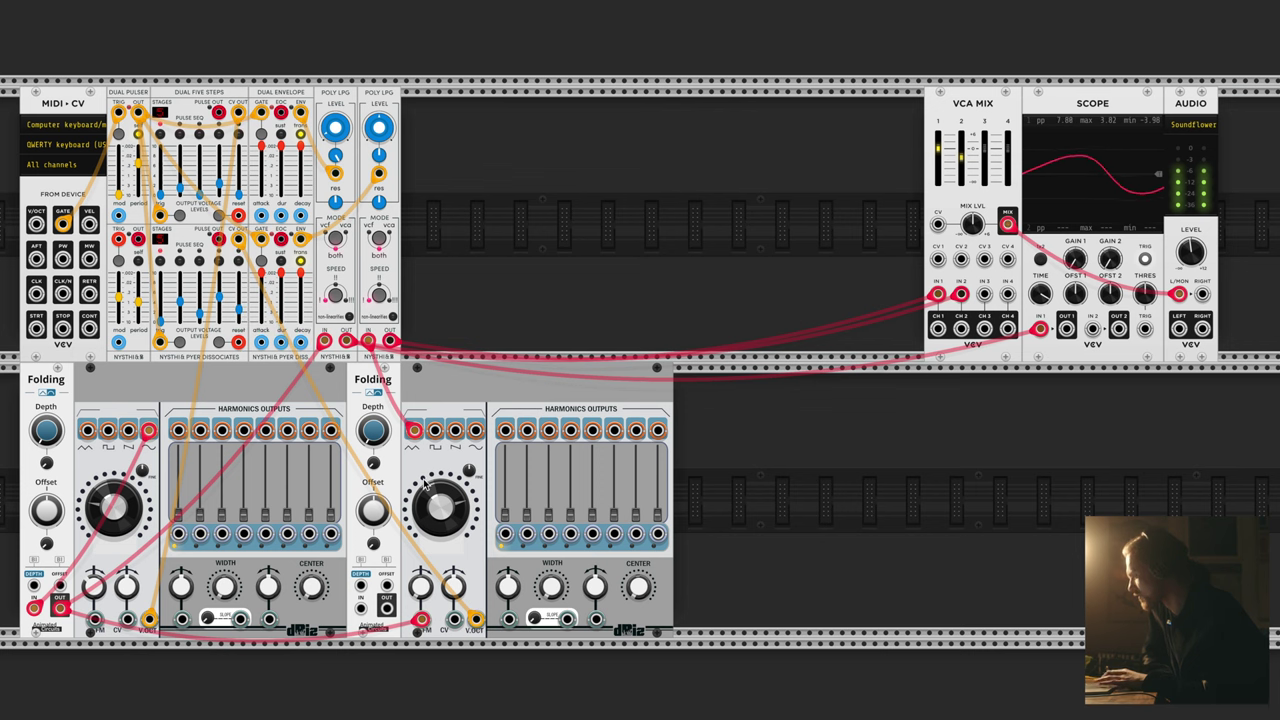
Tune the second Verbo to around 3010 Hz and adjust its FM amount and frequency by ear.
mouse_move(462, 528)
left_click_drag(462, 528, 435, 525)
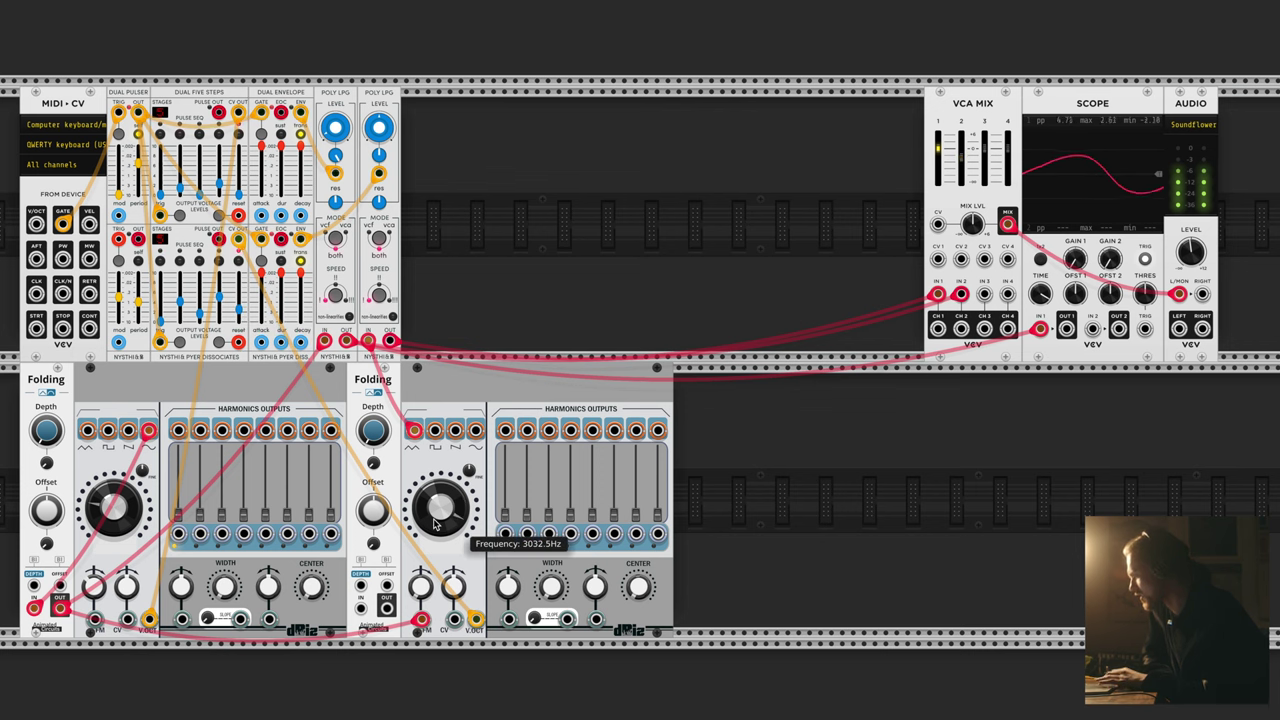
mouse_move(421, 586)
left_mouse_down()
mouse_move(421, 571)
mouse_move(420, 594)
left_mouse_up()
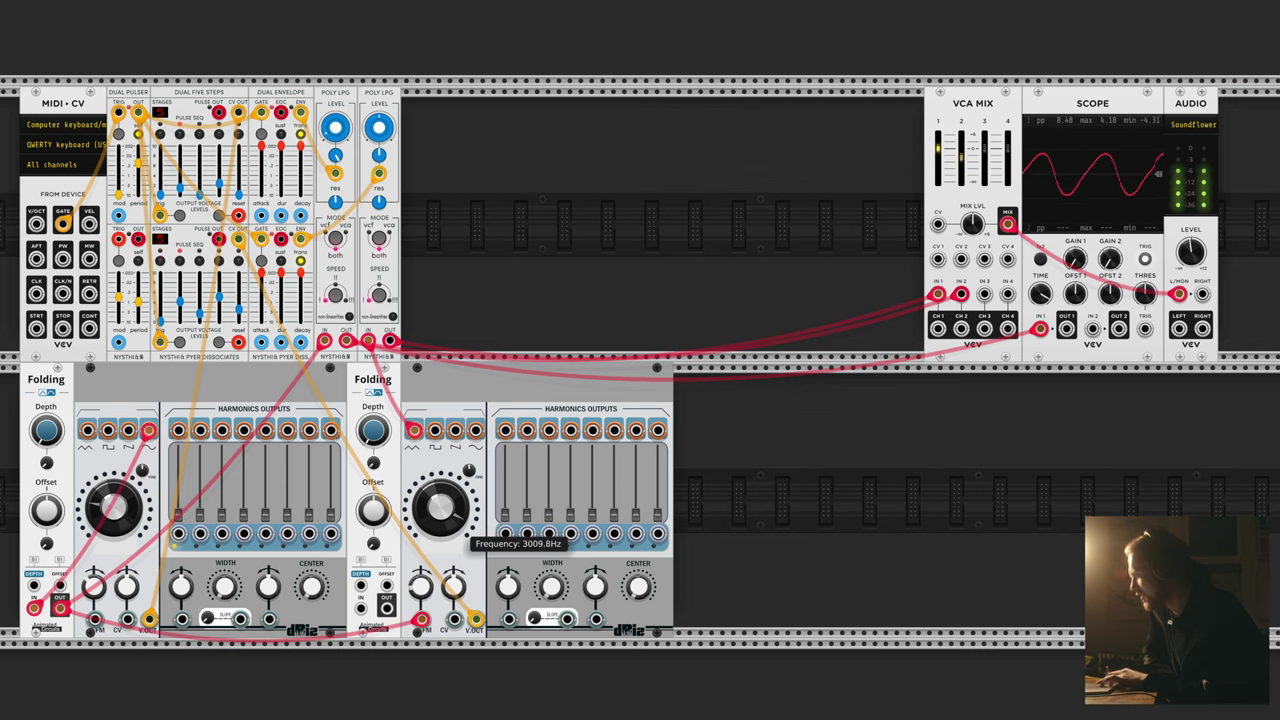
left_click_drag(449, 503, 449, 508)
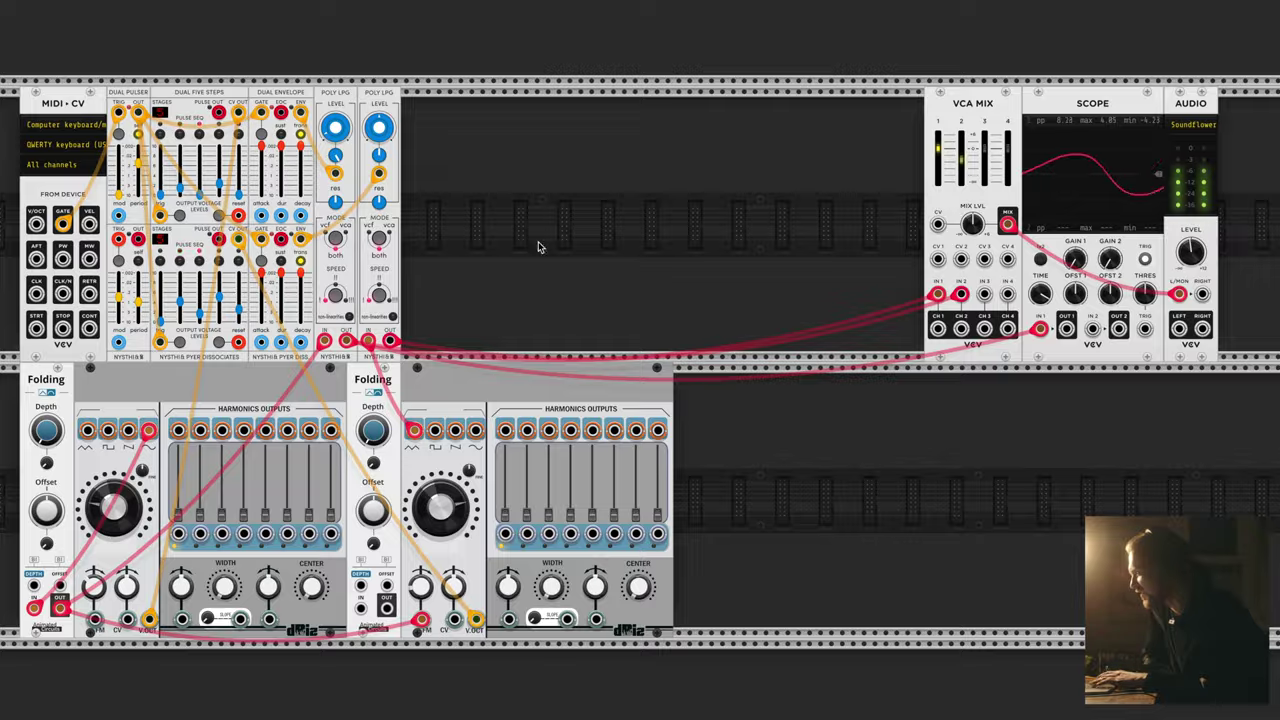
Add a Befaco Spring Reverb module and place it between VCA MIX and the Scope.
right_click(578, 206)
left_click(430, 44)
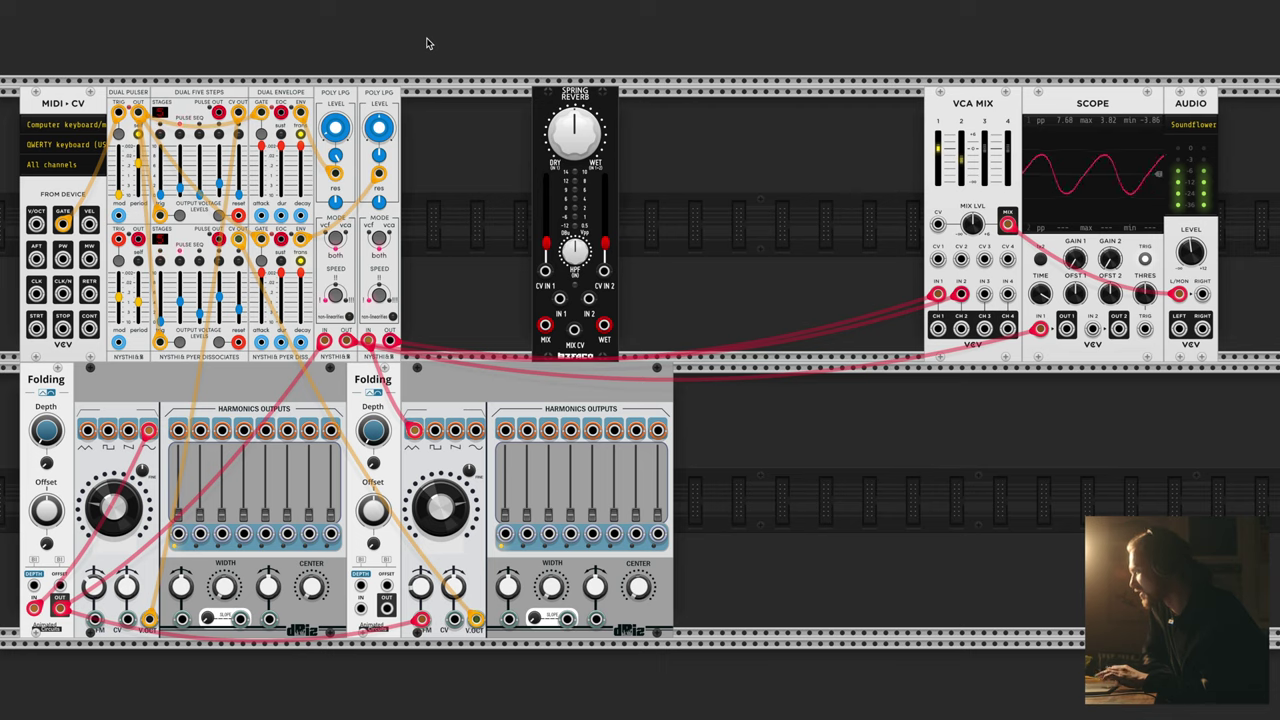
left_click_drag(582, 206, 770, 466)
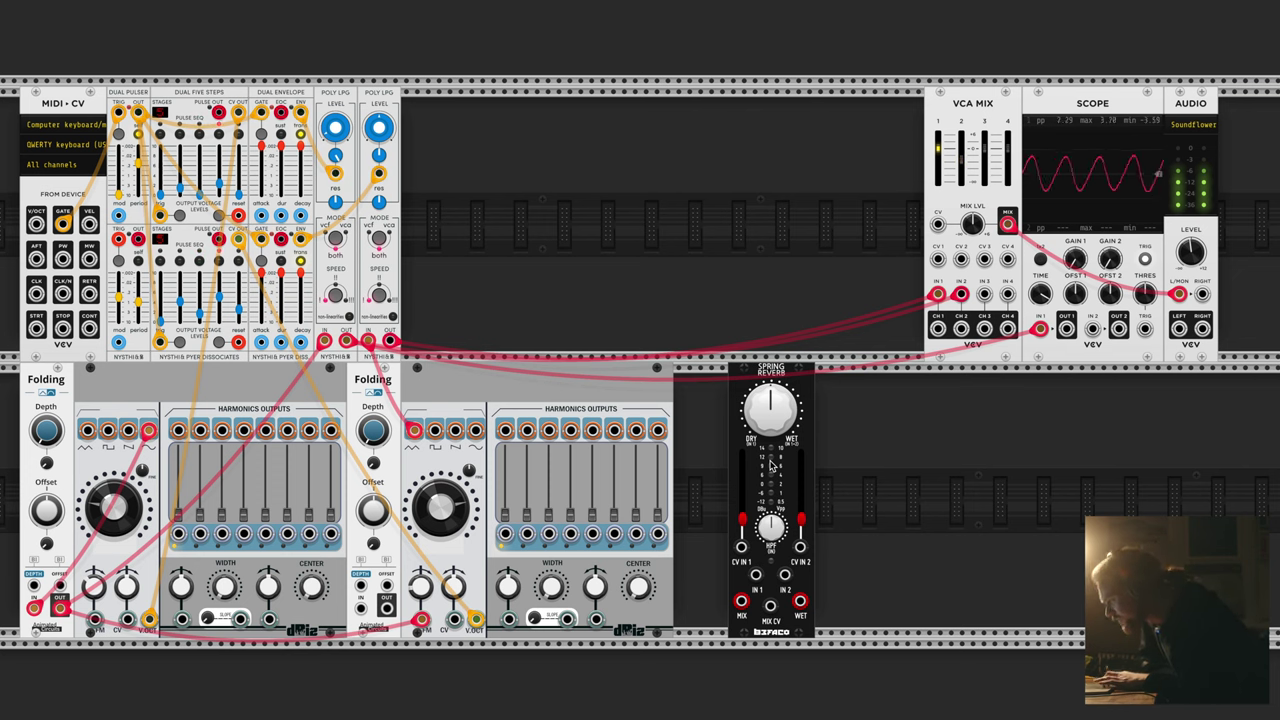
left_click_drag(770, 466, 878, 190)
left_click_drag(928, 312, 1006, 286)
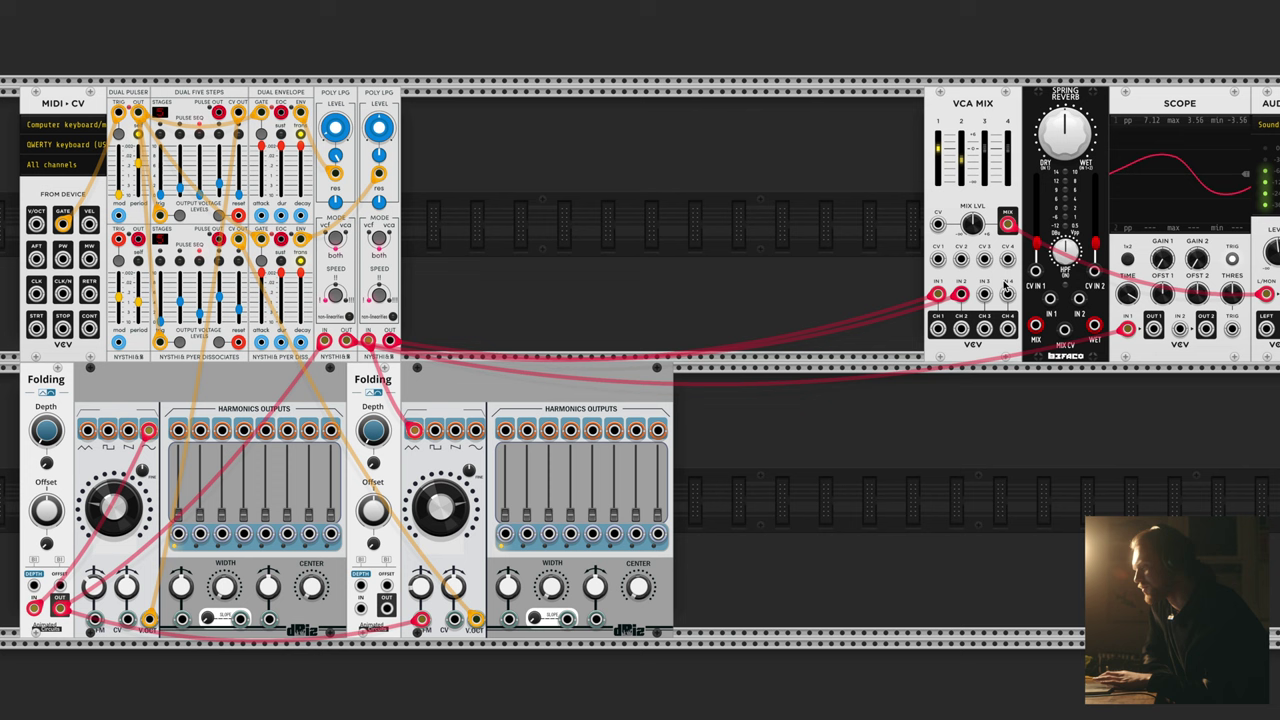
Shift VCA MIX, Spring Reverb, Scope and Audio toward the sequencers, keeping them adjacent, so the whole Audio module fits in view.
left_click_drag(953, 104, 898, 104)
left_click_drag(1043, 107, 989, 107)
left_click_drag(1136, 107, 1083, 107)
left_click_drag(1272, 110, 1216, 108)
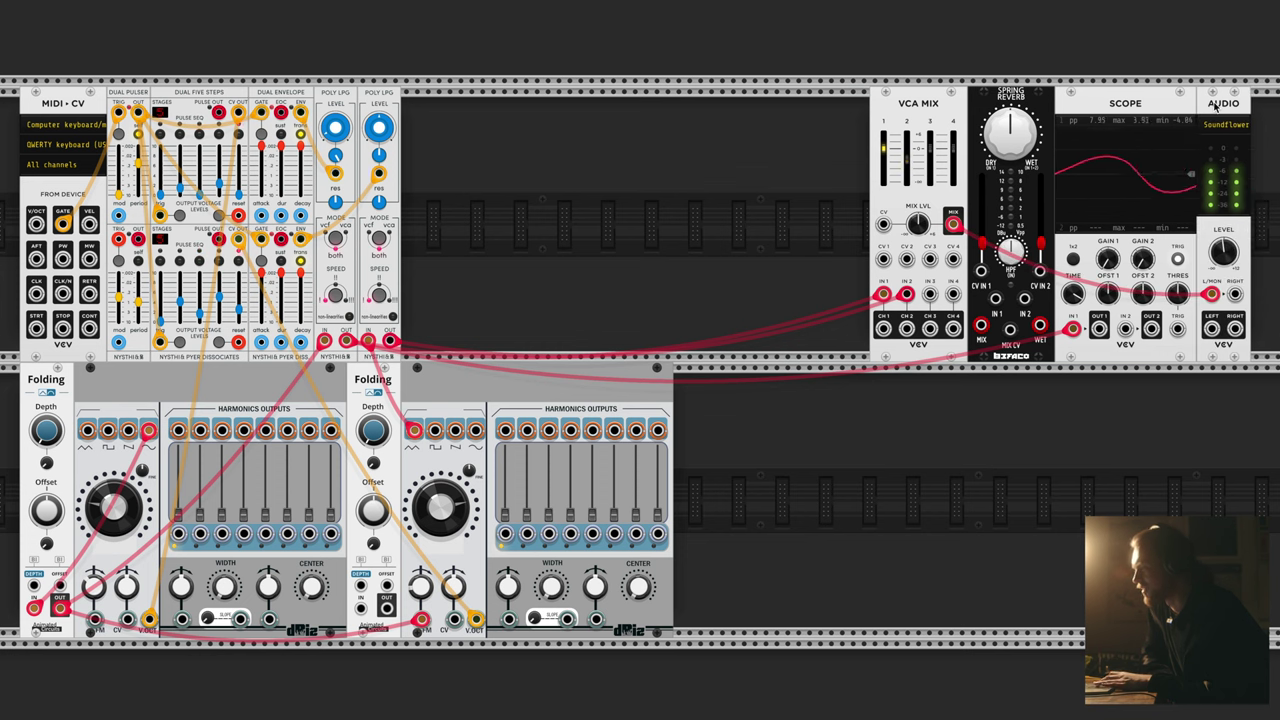
Route the VCA MIX output through Spring Reverb's IN 1 and MIX output into Audio's L/MON, raising the first input level and setting the blend mostly dry.
left_click_drag(1212, 293, 998, 298)
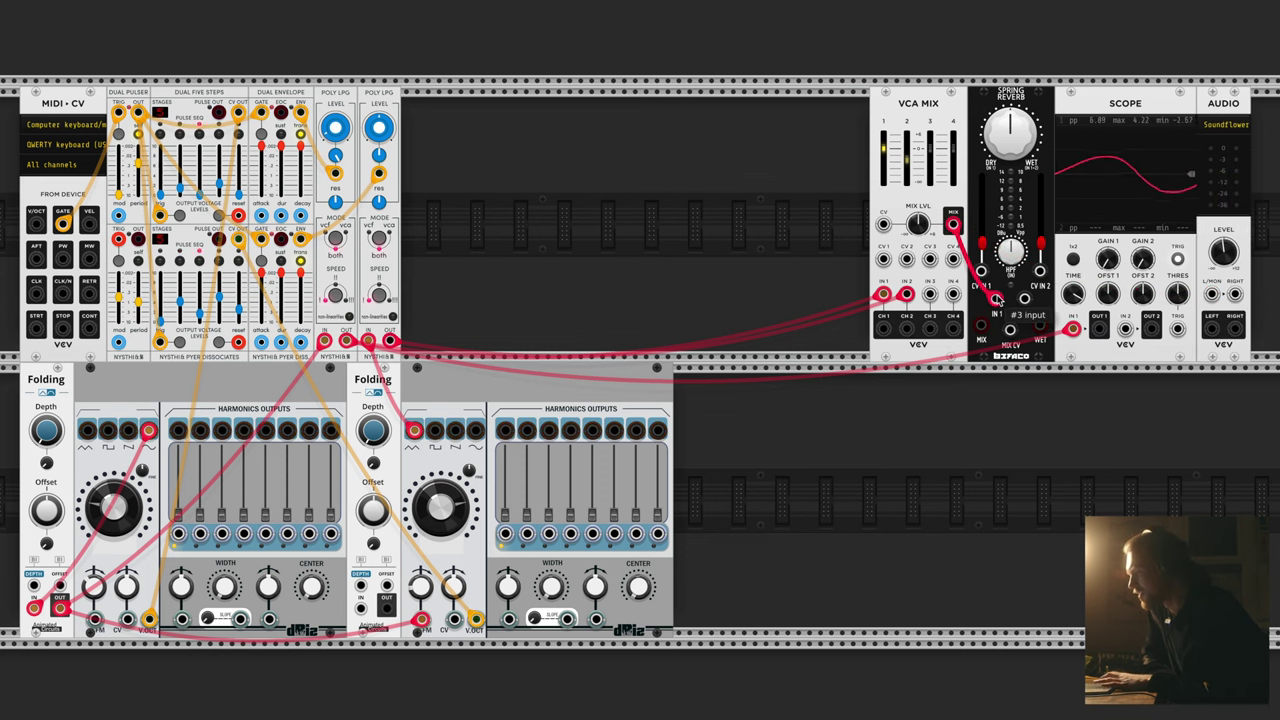
left_click_drag(982, 243, 982, 202)
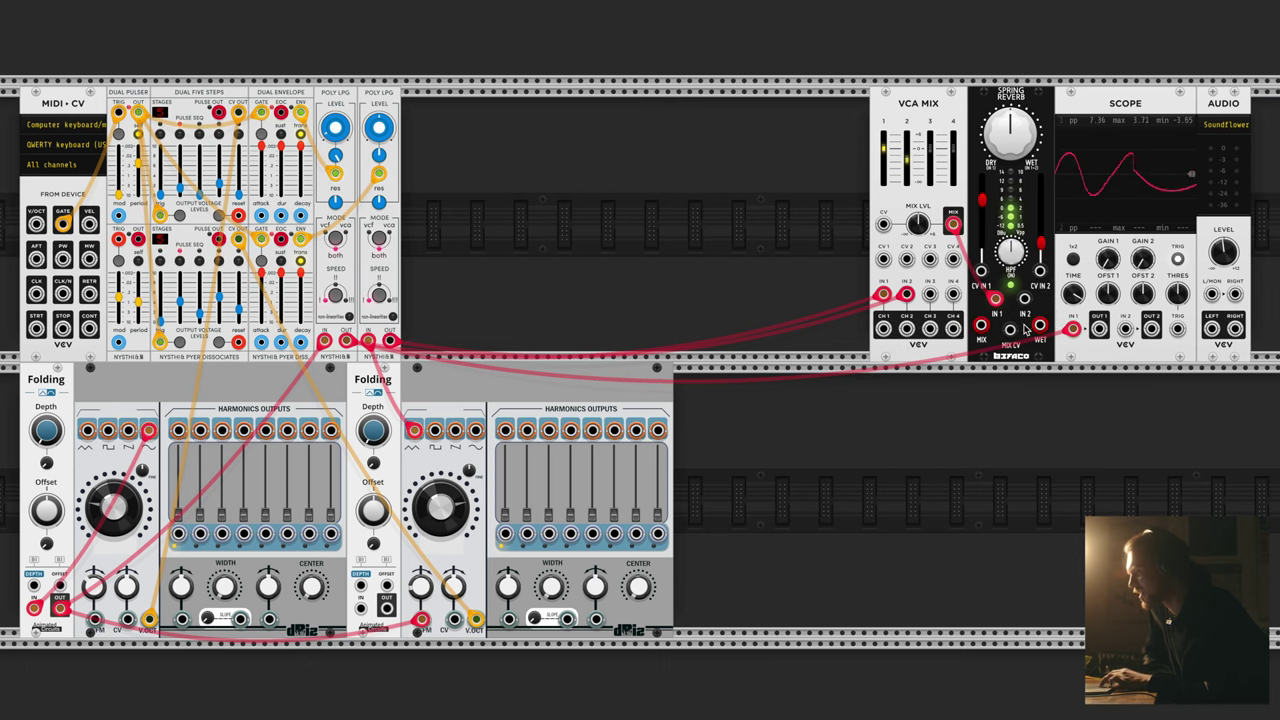
right_click(985, 325)
left_click_drag(1014, 366, 1212, 294)
left_click_drag(1028, 150, 1028, 160)
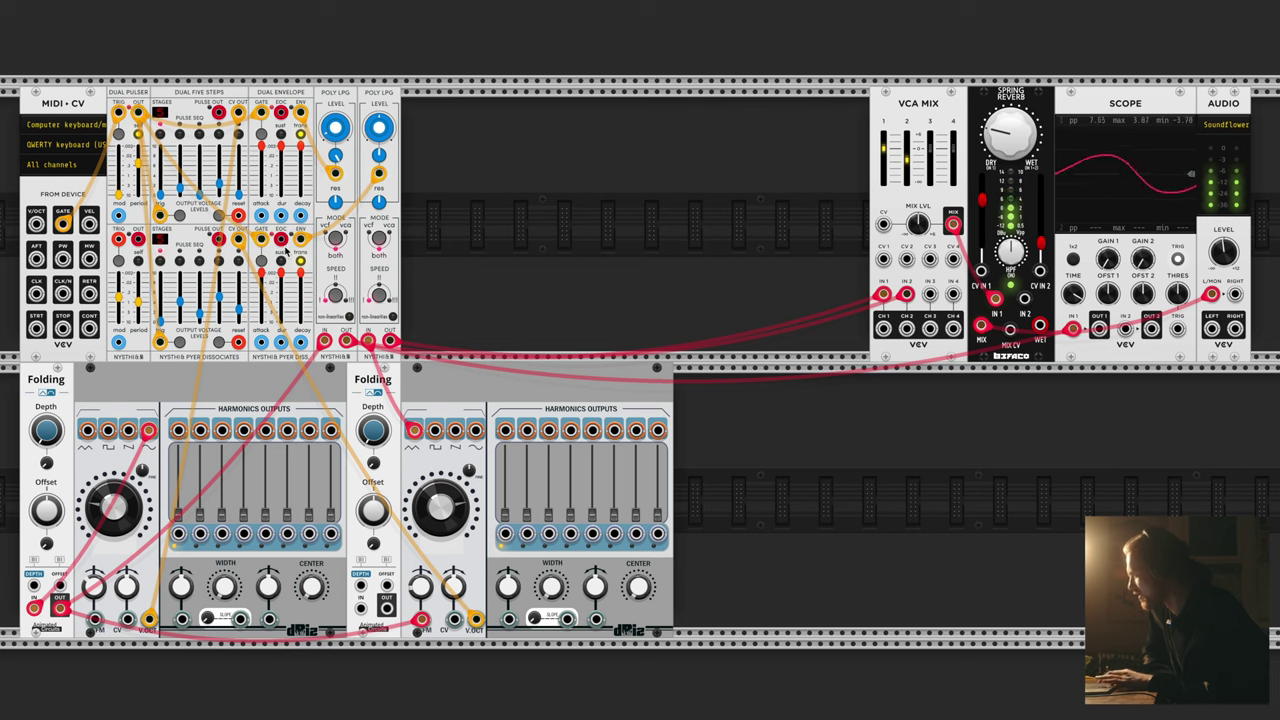
Try out the decay and attack sliders of the upper envelope, and turn the audio level down.
mouse_move(300, 178)
left_mouse_down()
mouse_move(301, 148)
mouse_move(301, 184)
left_mouse_up()
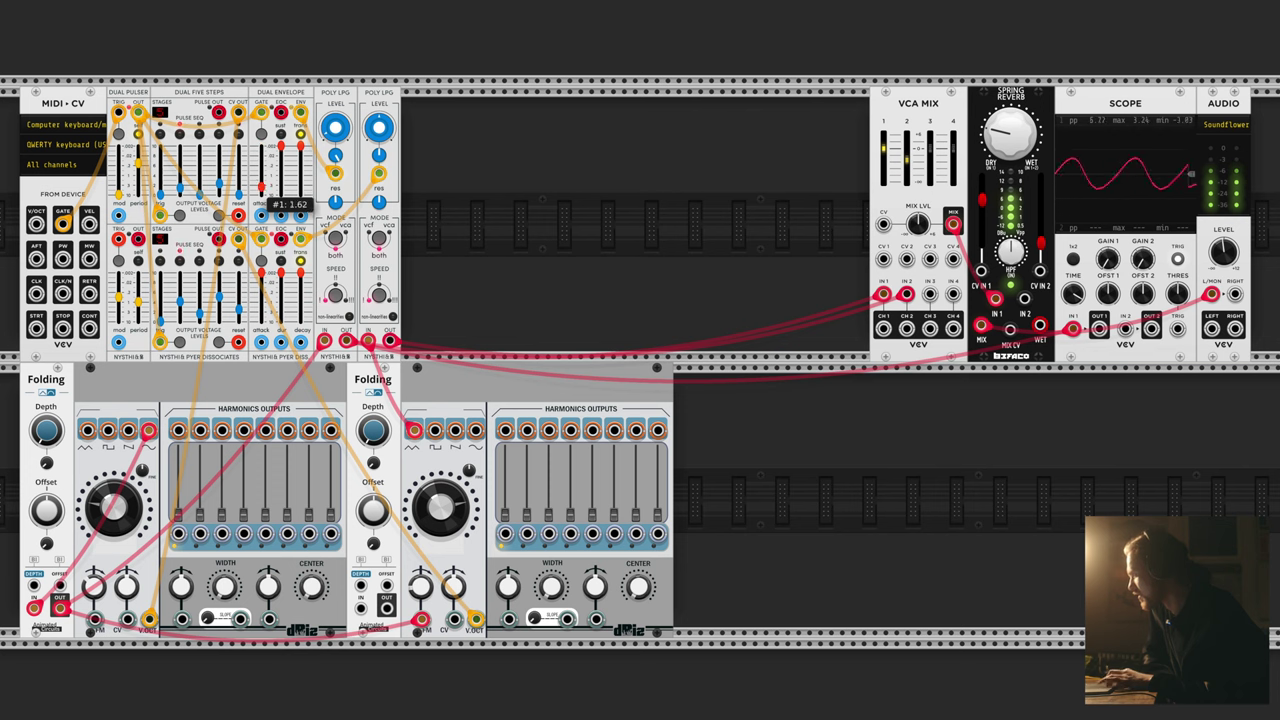
left_click_drag(261, 186, 266, 150)
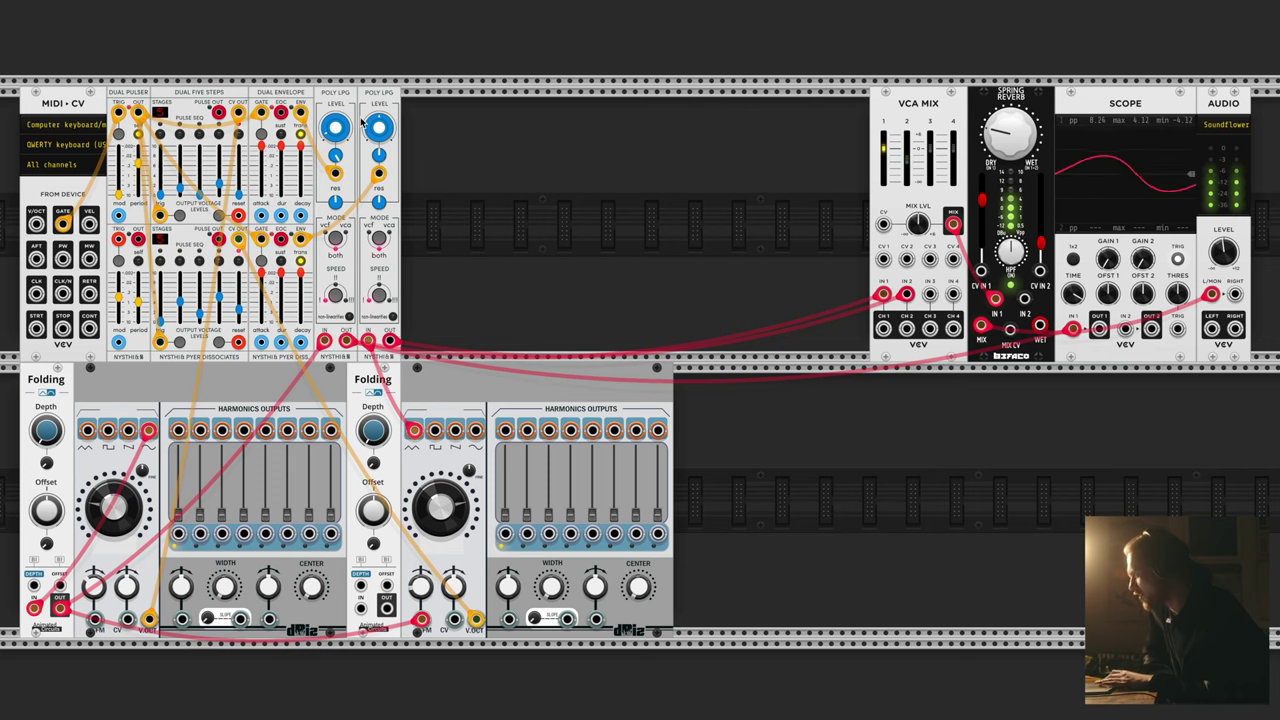
left_click_drag(1224, 252, 1224, 266)
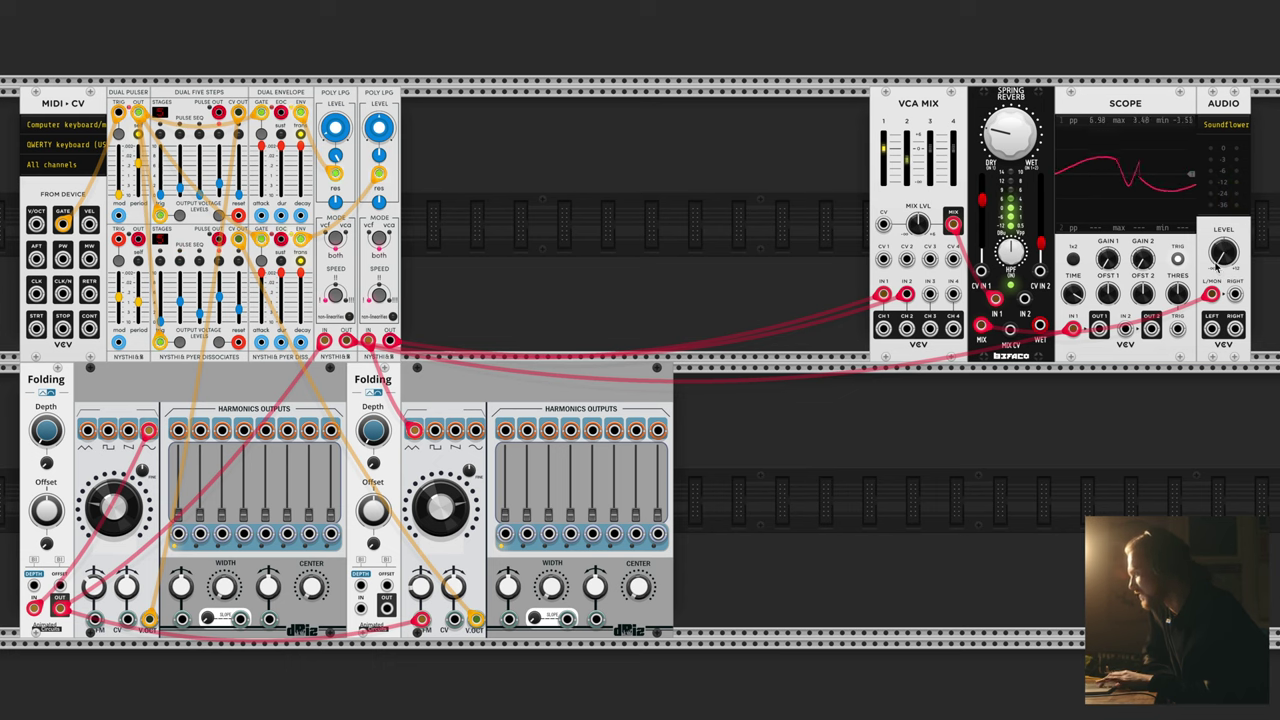
Add a NYSTHI 2x RND module beside the second Poly LPG and duplicate it.
right_click(517, 229)
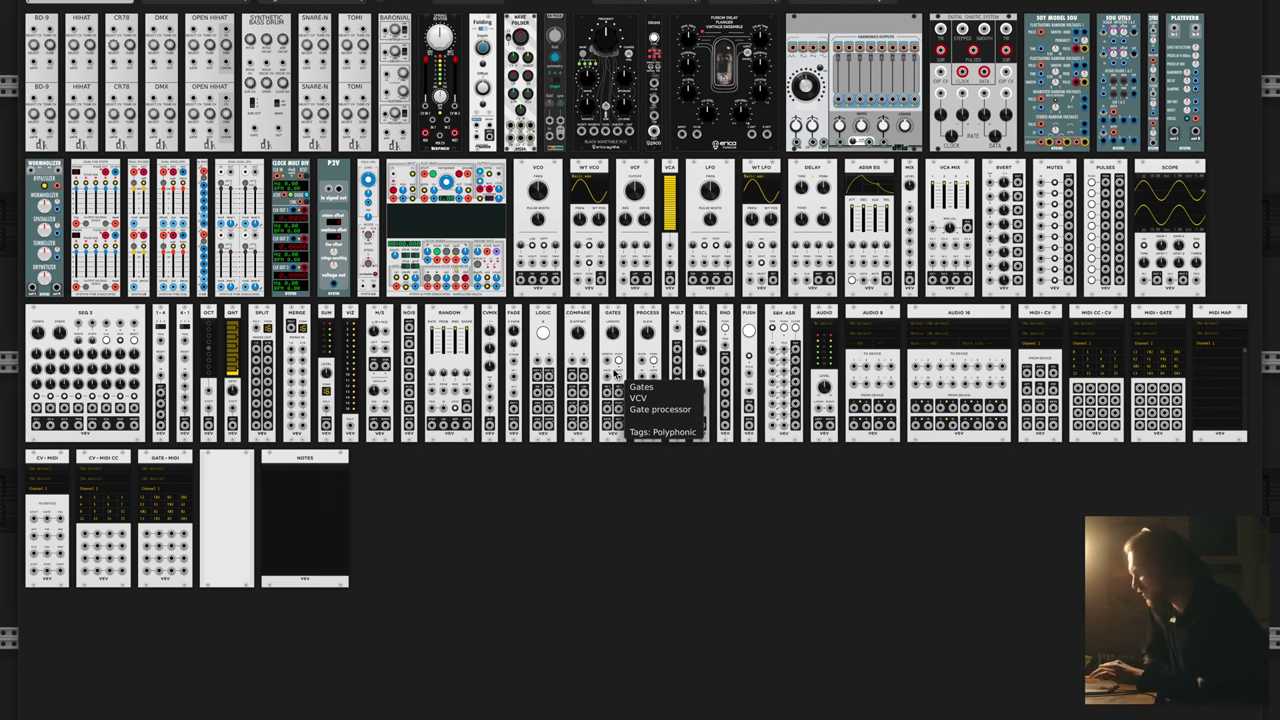
left_click(205, 165)
left_click_drag(533, 98, 414, 100)
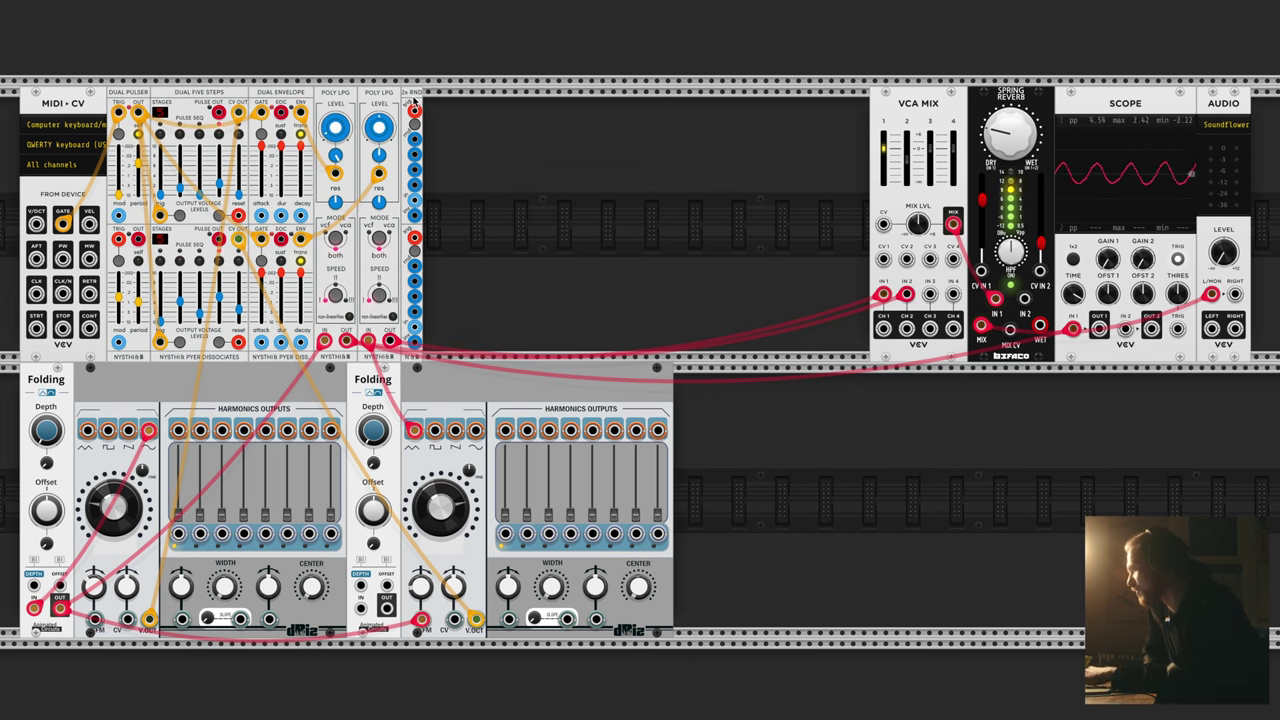
key("ctrl+d")
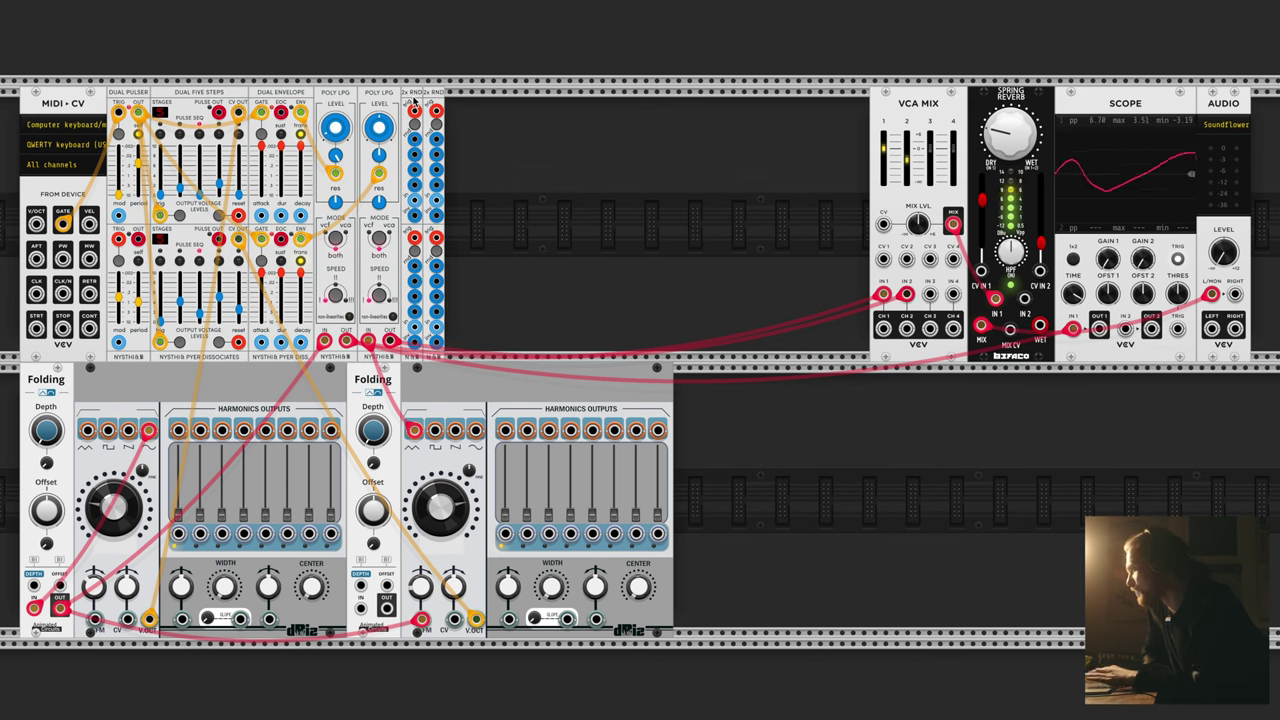
Connect the upper Dual Pulser's pulse output to the trigger input of the first 2x RND module.
right_click(136, 112)
left_click(175, 177)
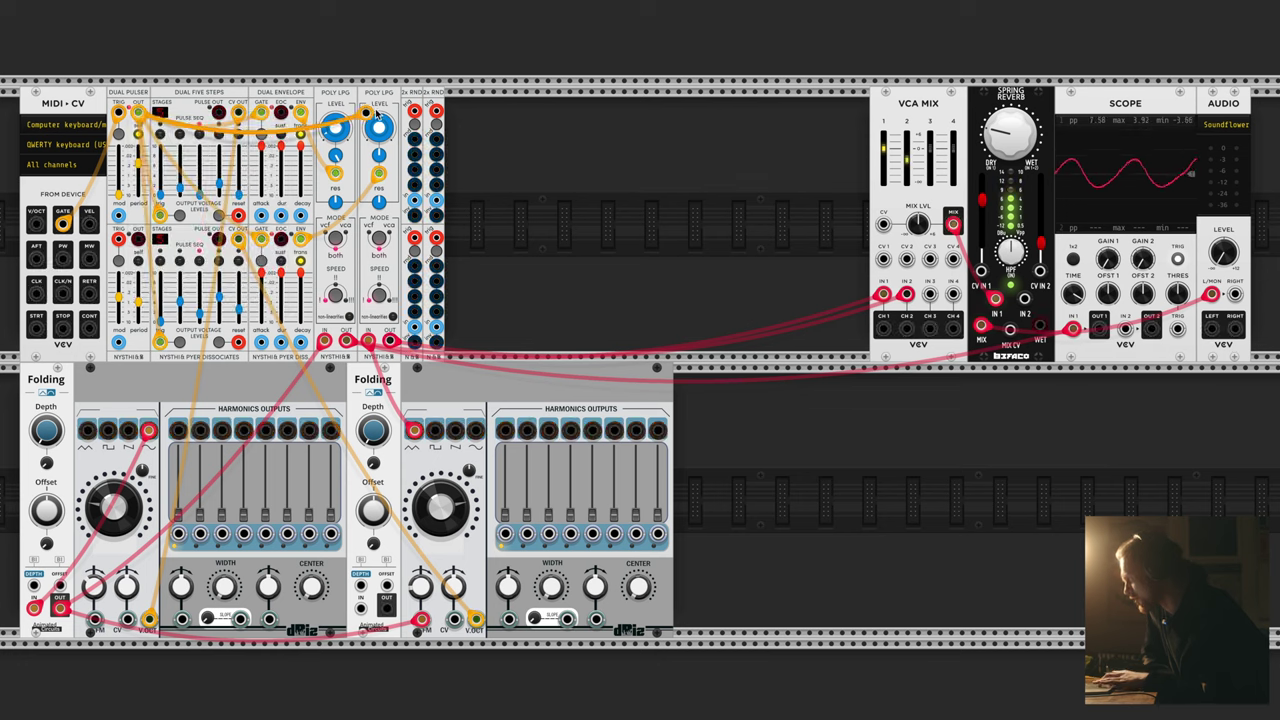
left_click(414, 111)
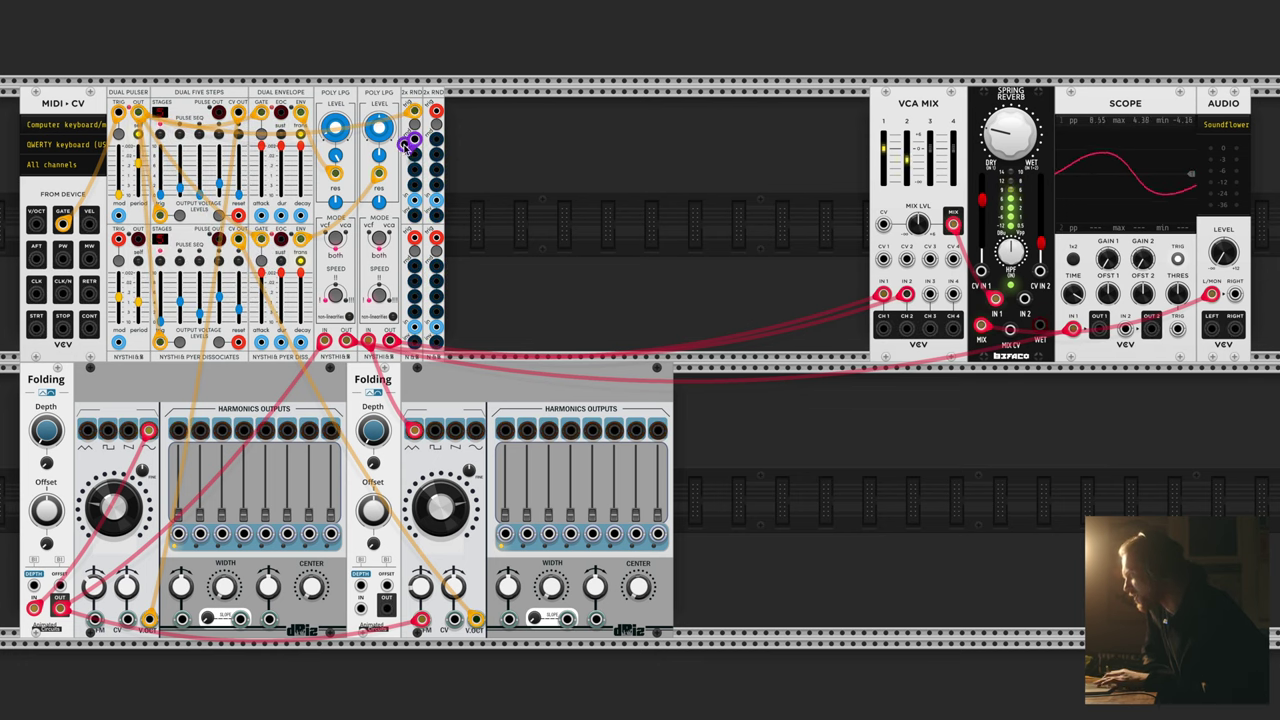
Route the first 2x RND's #1 output to the first Folding module's depth input and adjust the depth modulation amount.
right_click(414, 145)
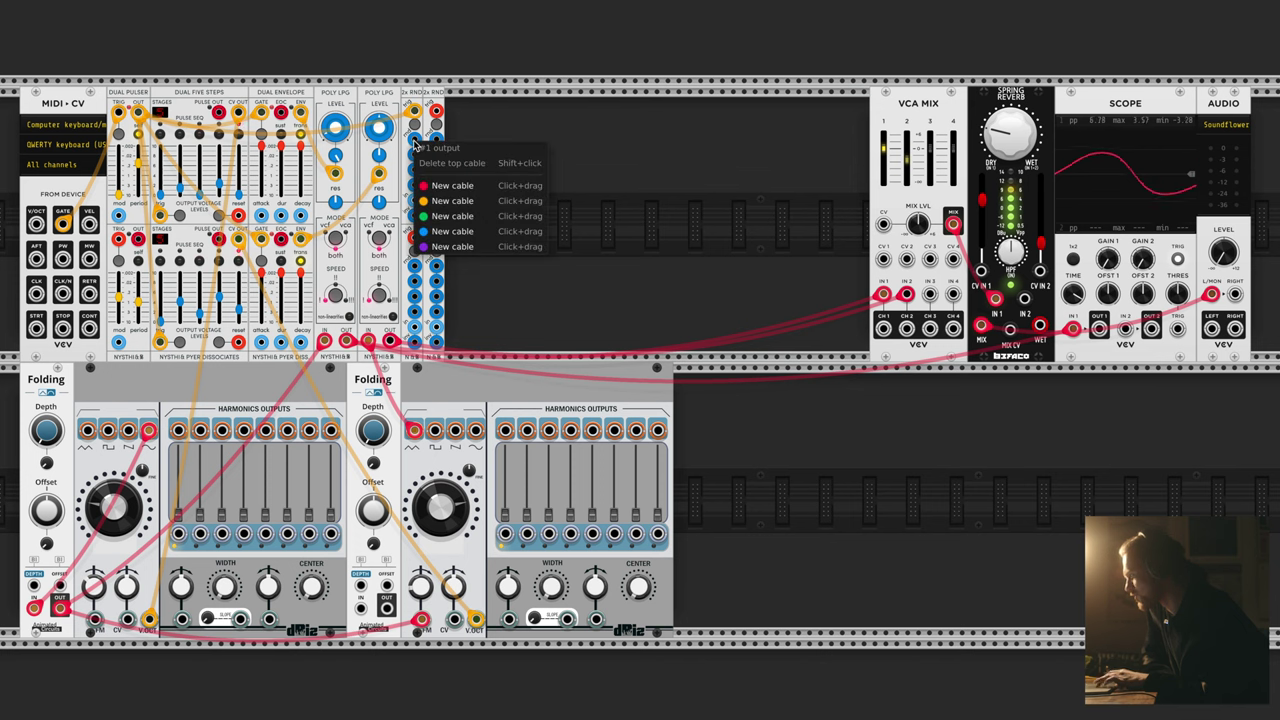
left_click_drag(447, 201, 35, 588)
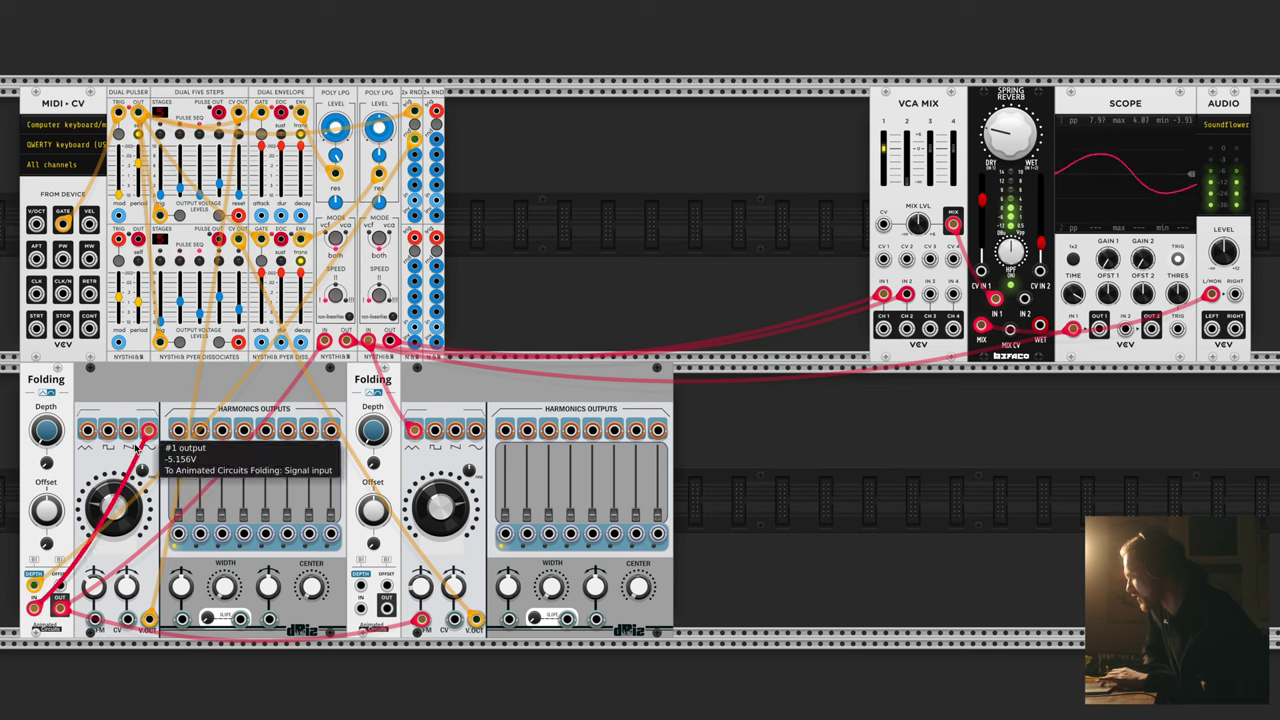
left_click_drag(46, 462, 50, 470)
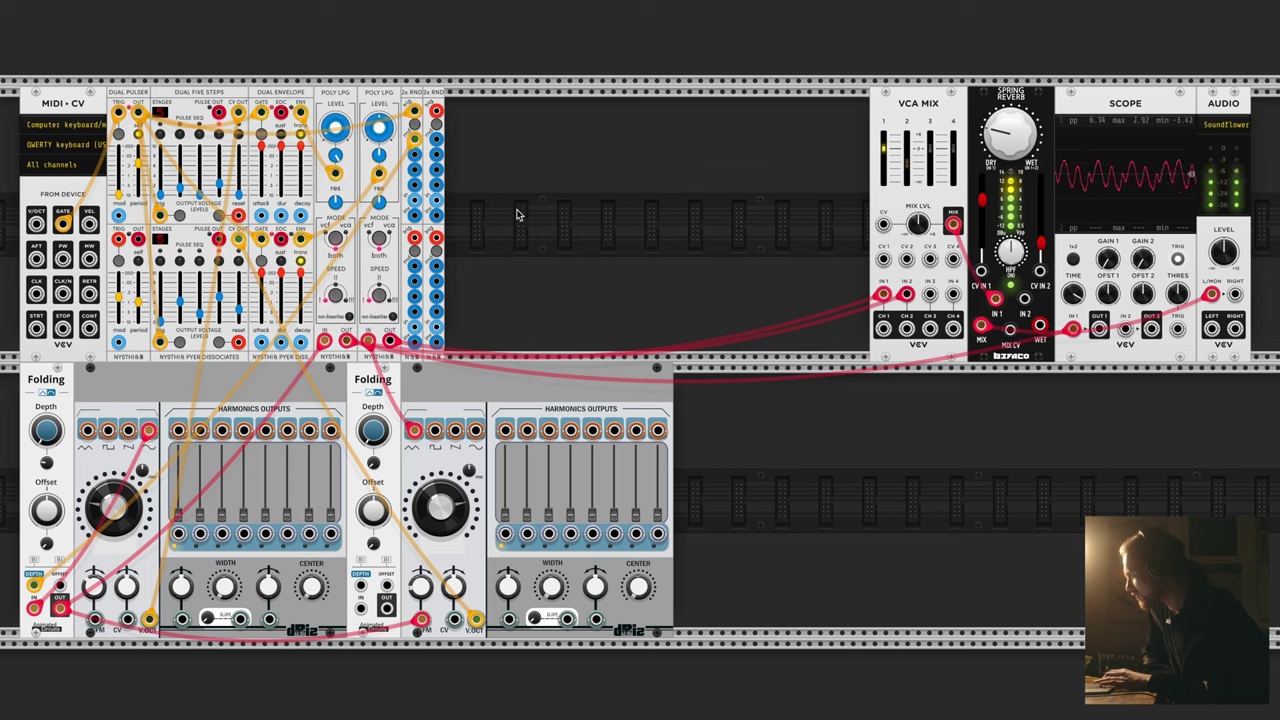
Adjust the upper envelope's decay slider, then bring the audio level up to about 1 dB.
mouse_move(295, 157)
left_mouse_down()
mouse_move(300, 148)
mouse_move(305, 175)
left_mouse_up()
left_click_drag(1224, 250, 1224, 253)
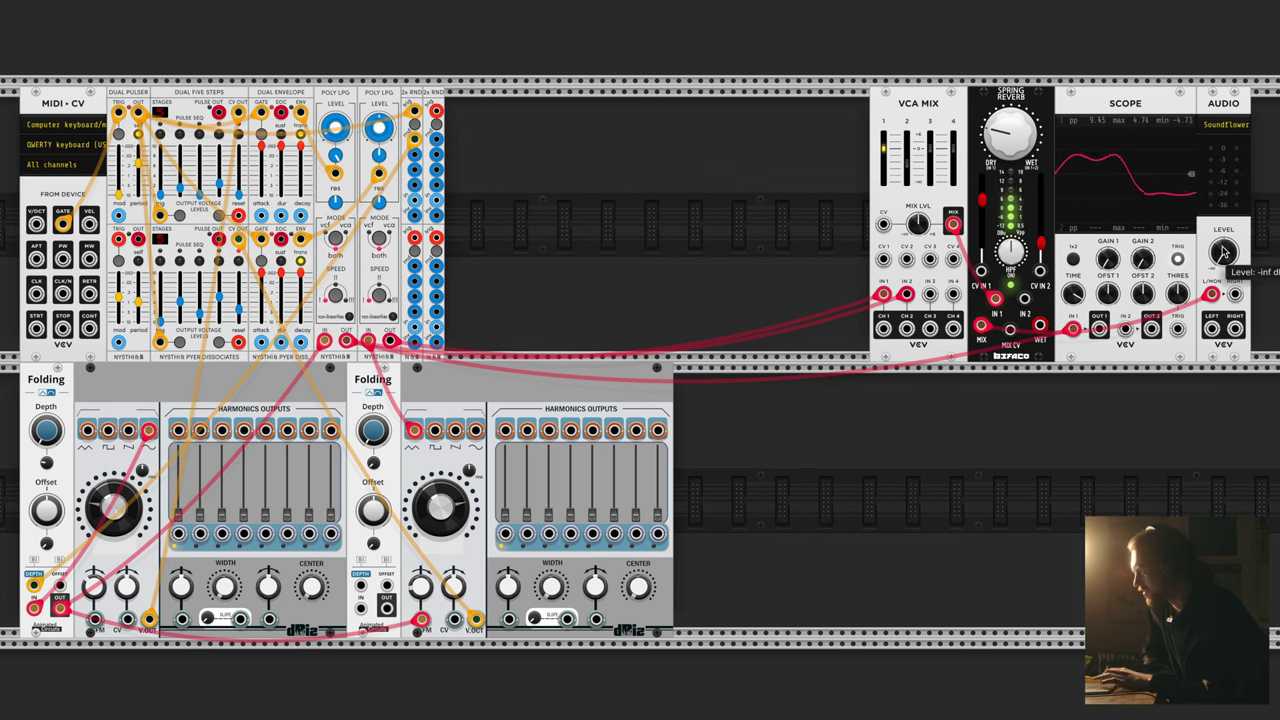
double_click(1224, 252)
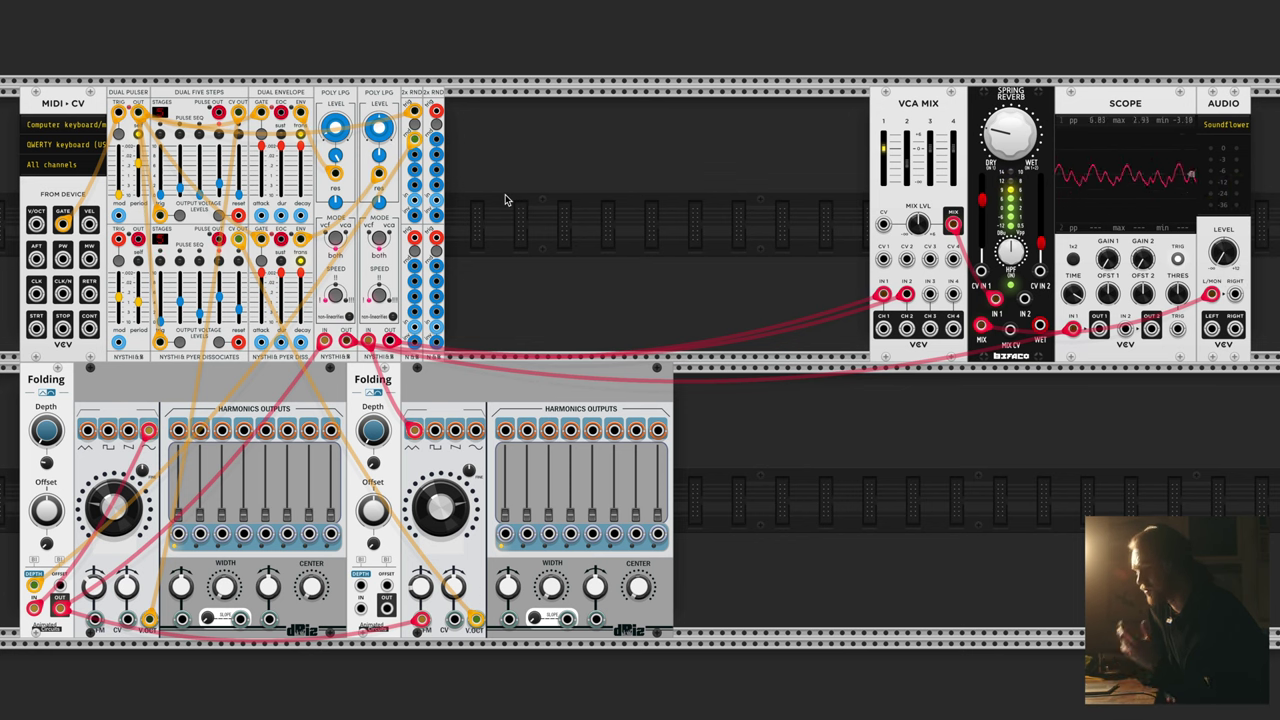
left_click_drag(1223, 252, 1223, 238)
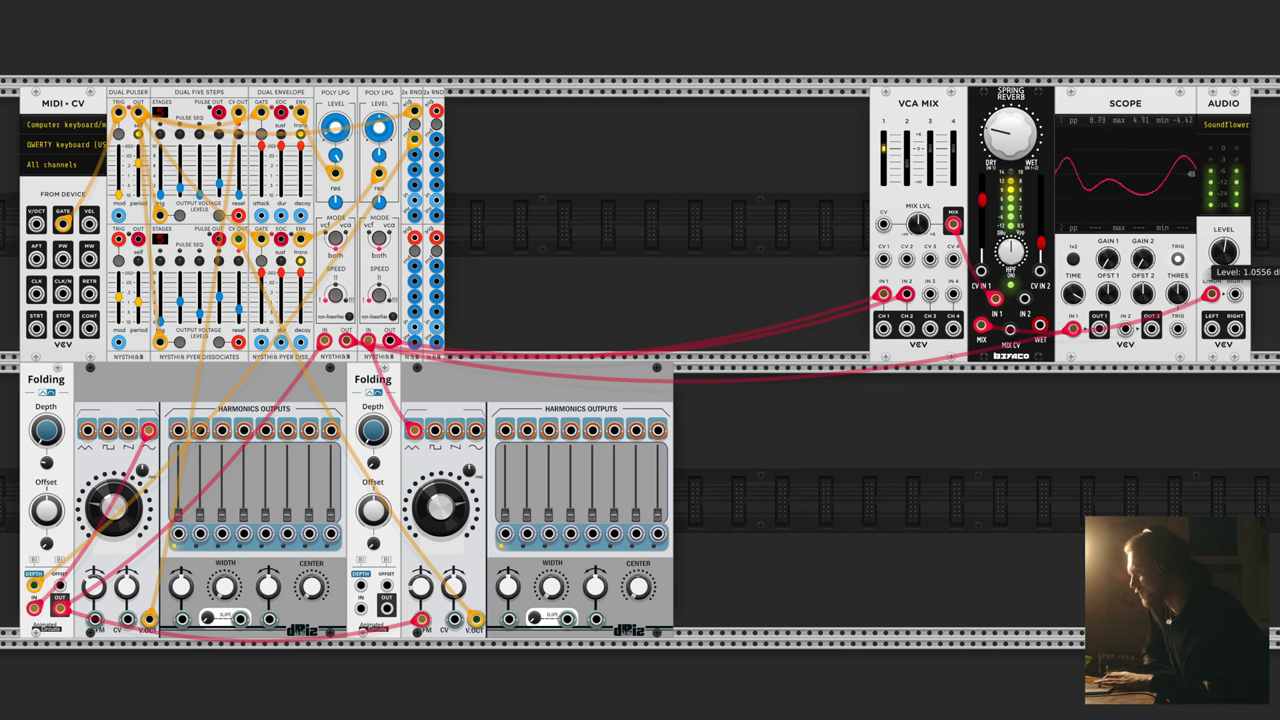
Try modulating the upper envelope's attack directly from the first 2x RND's #2 output, testing several attack slider positions.
right_click(415, 155)
left_click_drag(437, 217, 259, 225)
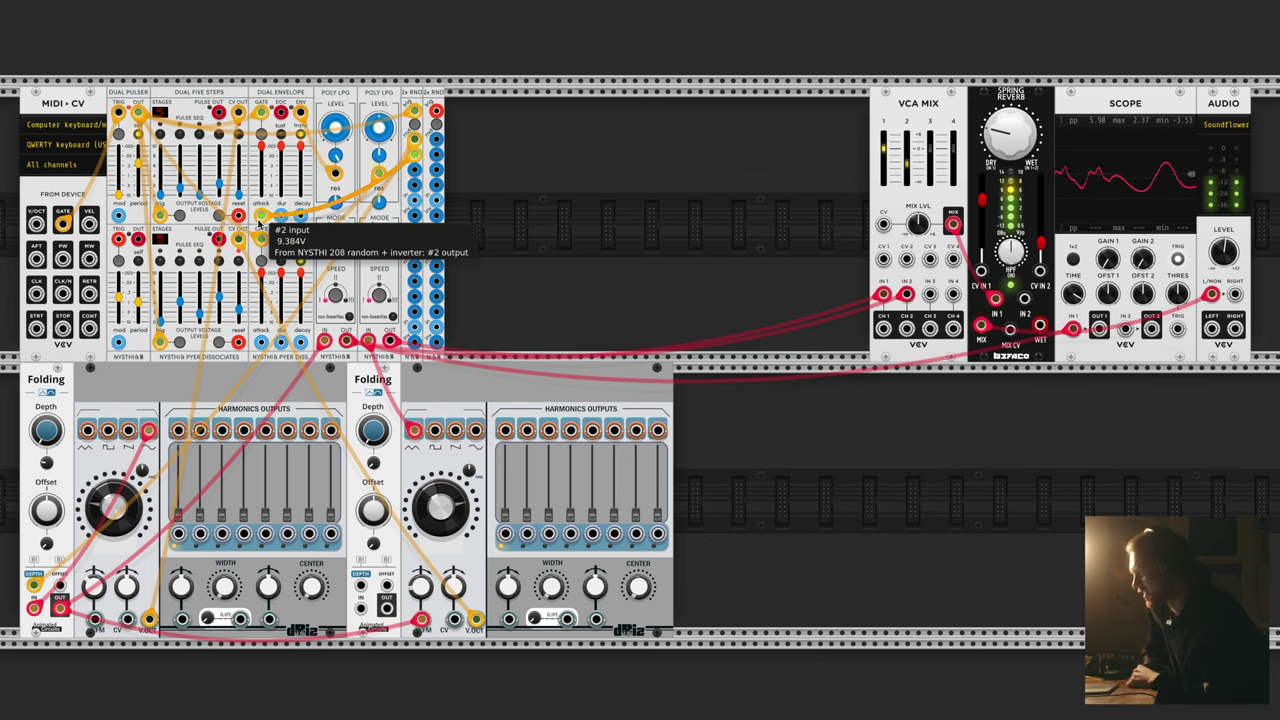
left_click_drag(1224, 255, 1224, 262)
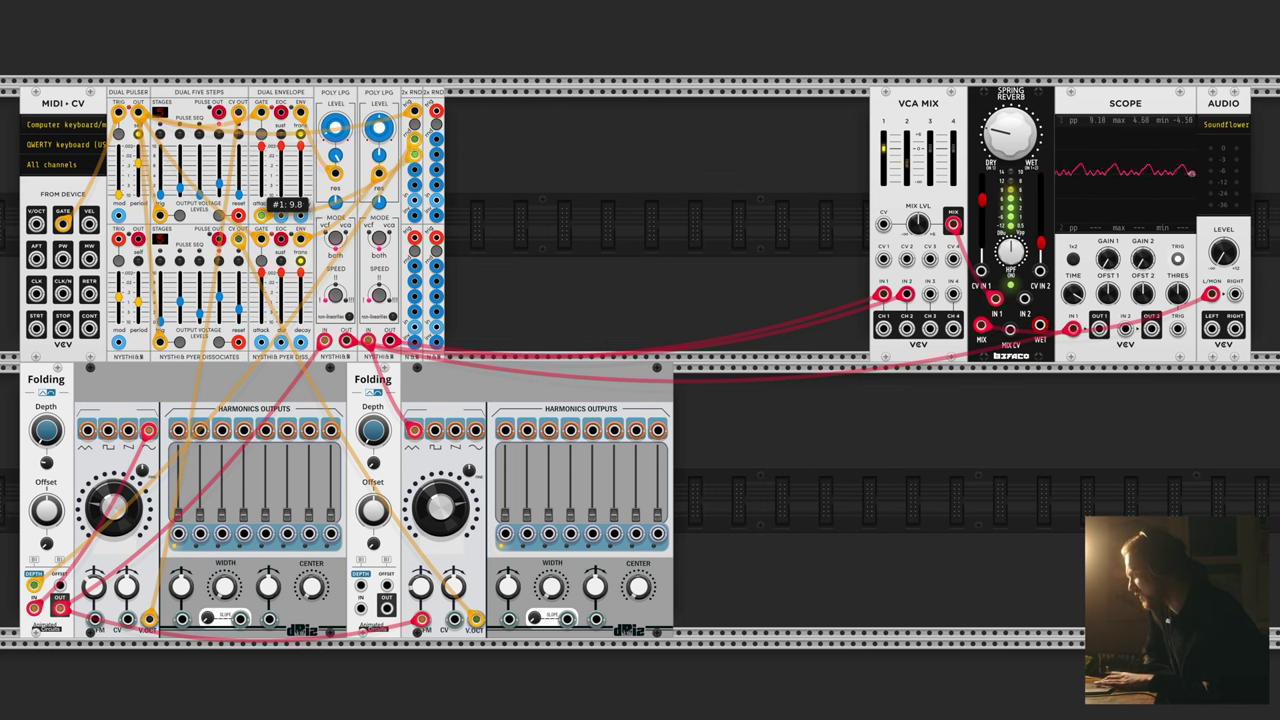
left_click_drag(265, 156, 265, 152)
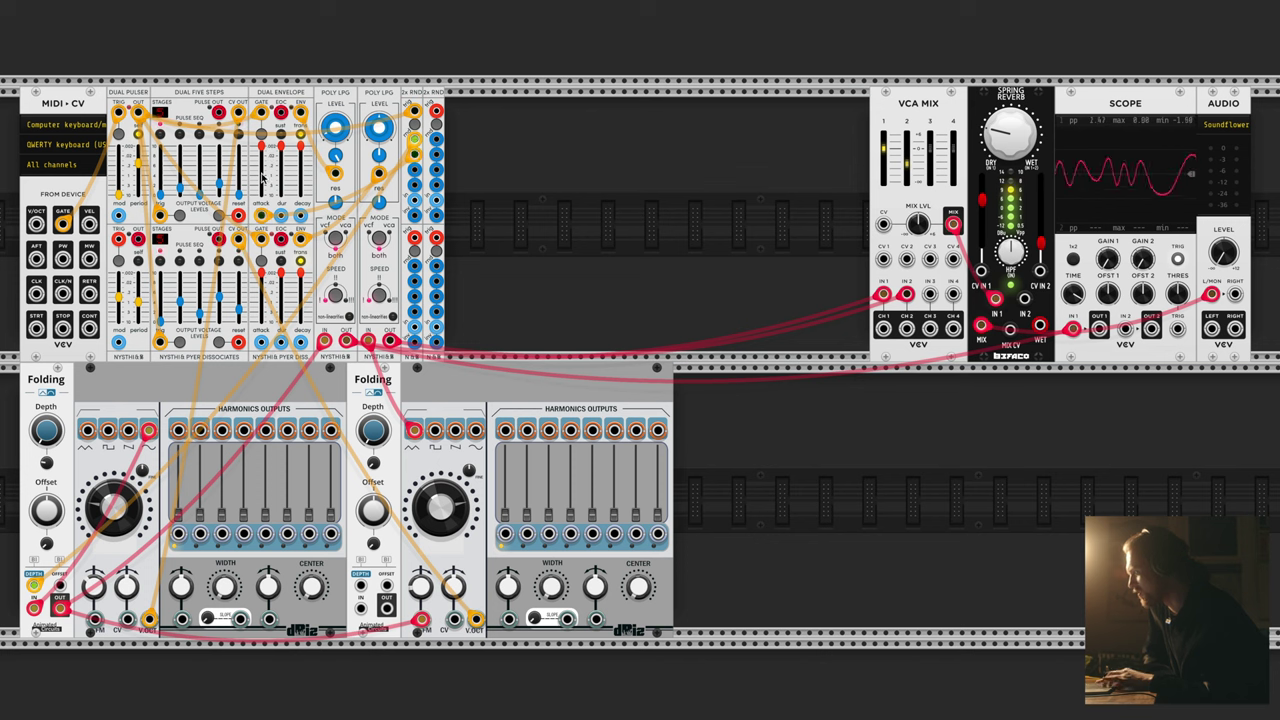
left_click_drag(262, 190, 262, 202)
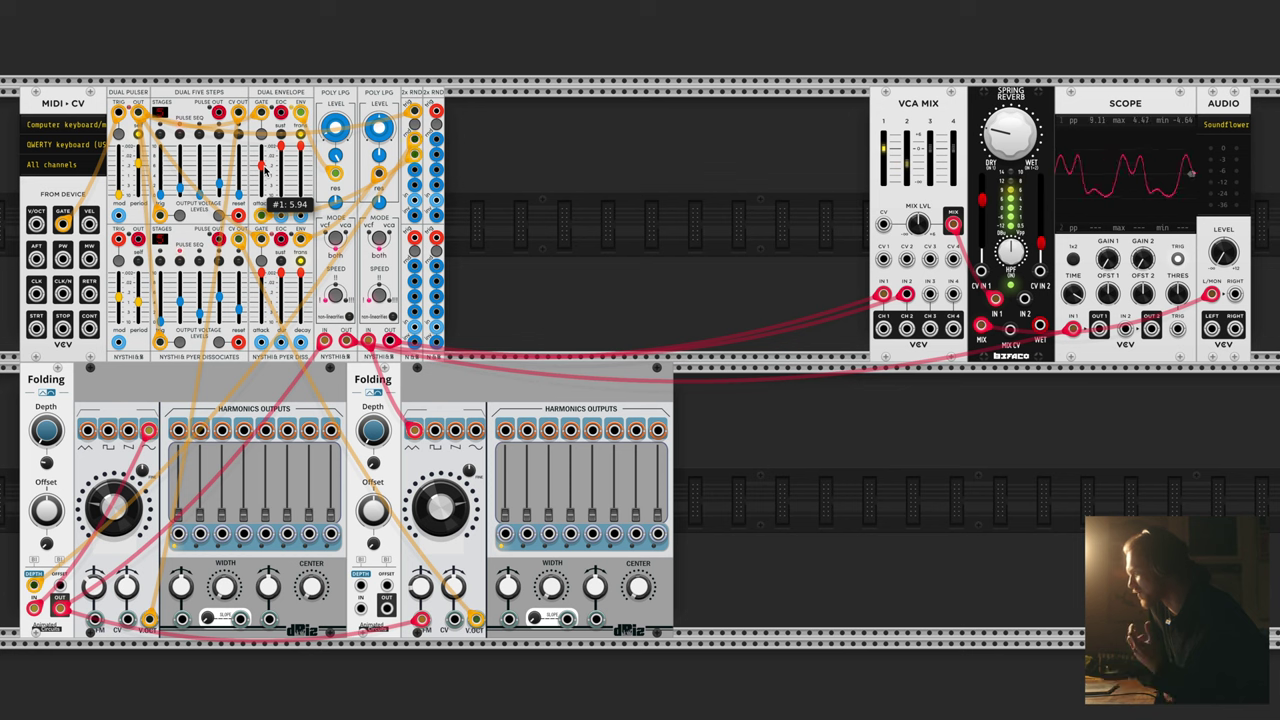
left_click_drag(265, 172, 265, 170)
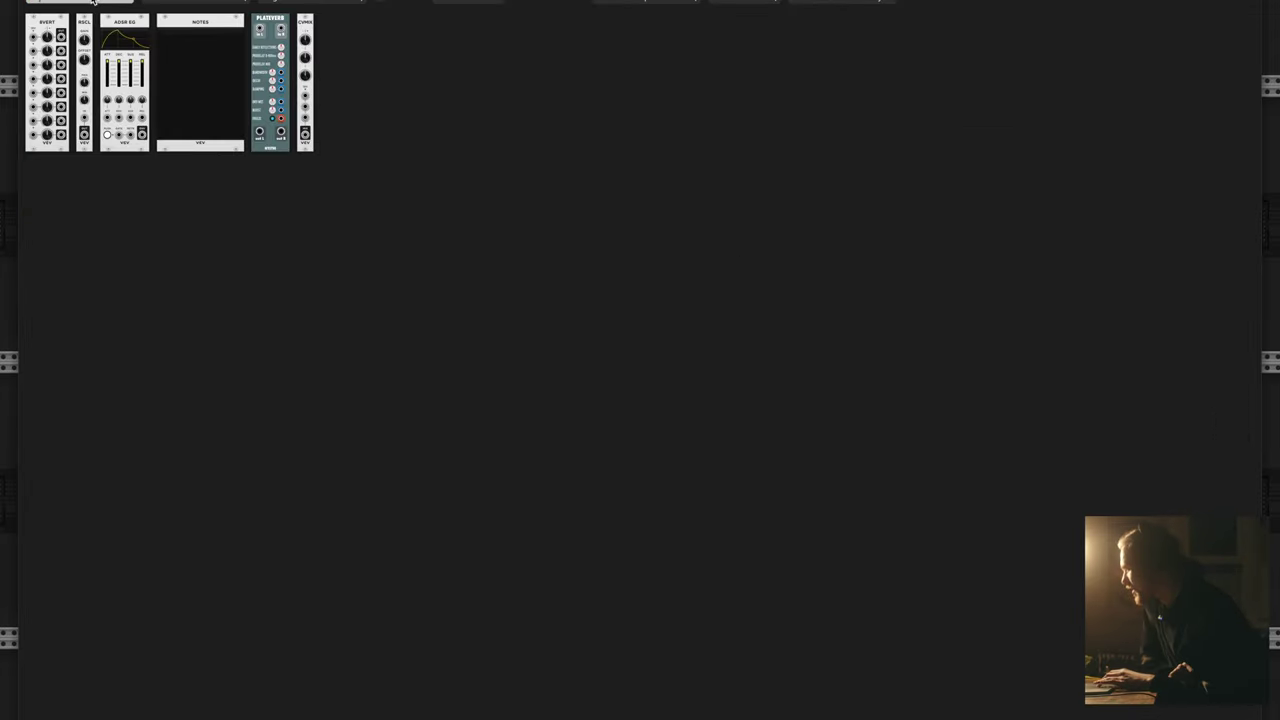
Add VCV RSCL and CVMIX modules to the lower row beneath the mixer and audio modules, and duplicate CVMIX.
left_click_drag(86, 24, 905, 593)
right_click(986, 528)
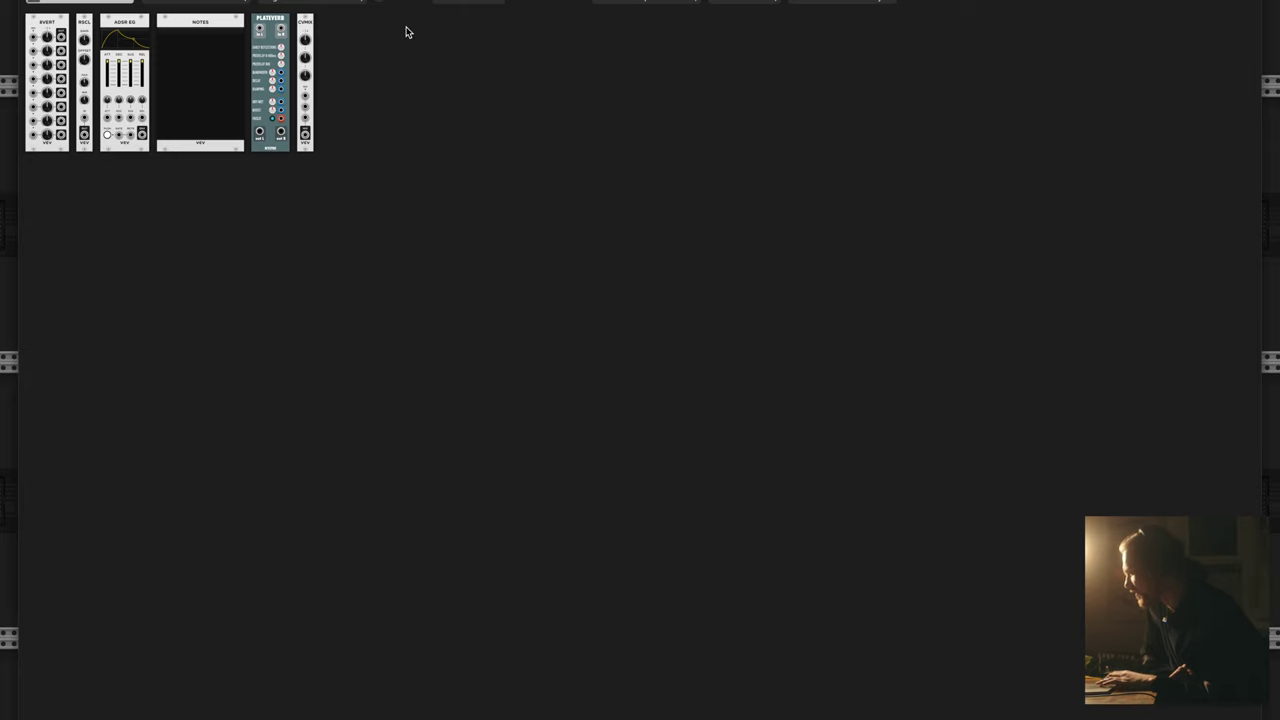
left_click_drag(307, 20, 1200, 379)
key("ctrl+d")
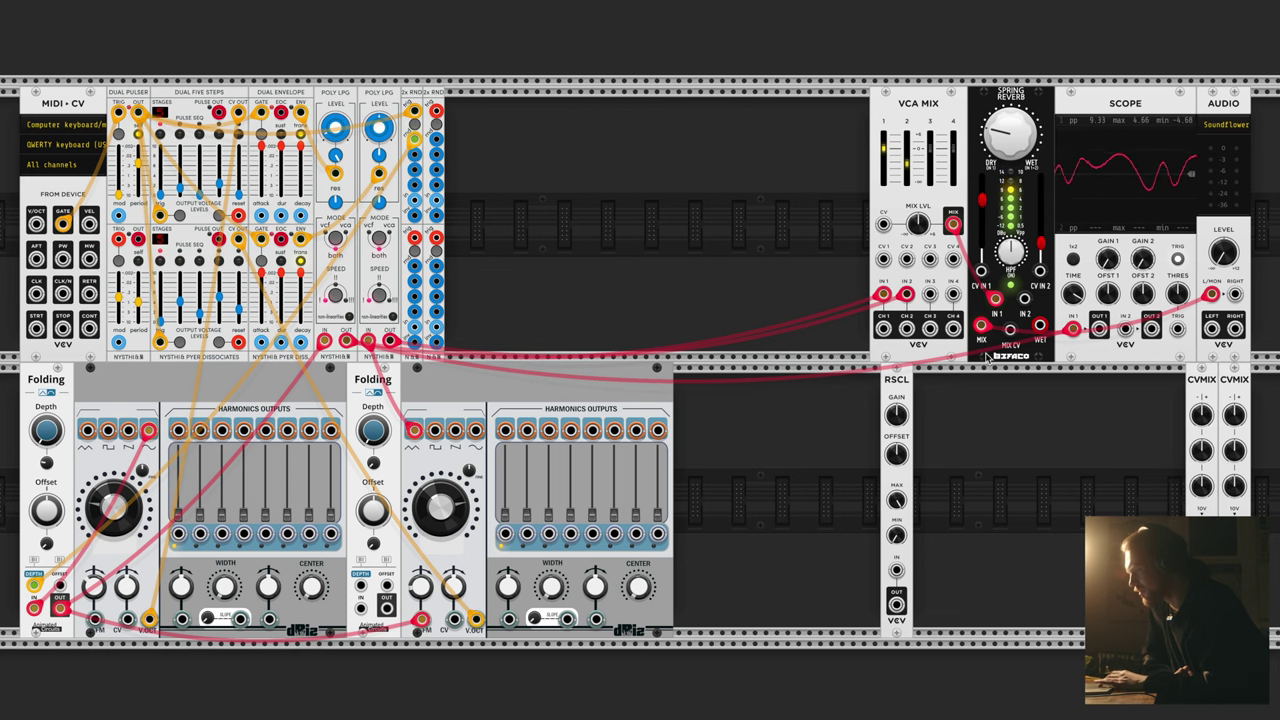
Move RSCL next to the CVMIX pair, duplicate it, and place the copy directly beside it.
left_click_drag(899, 398, 1168, 384)
key("ctrl+d")
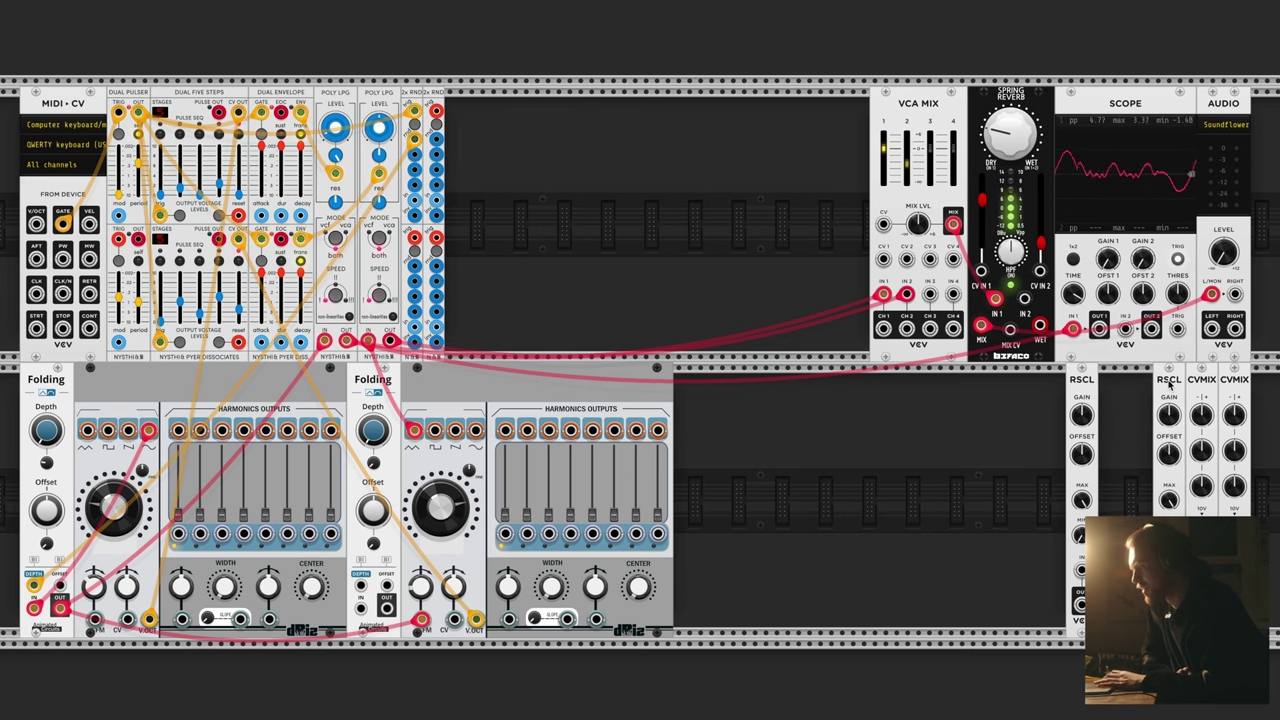
left_click_drag(1085, 378, 1139, 382)
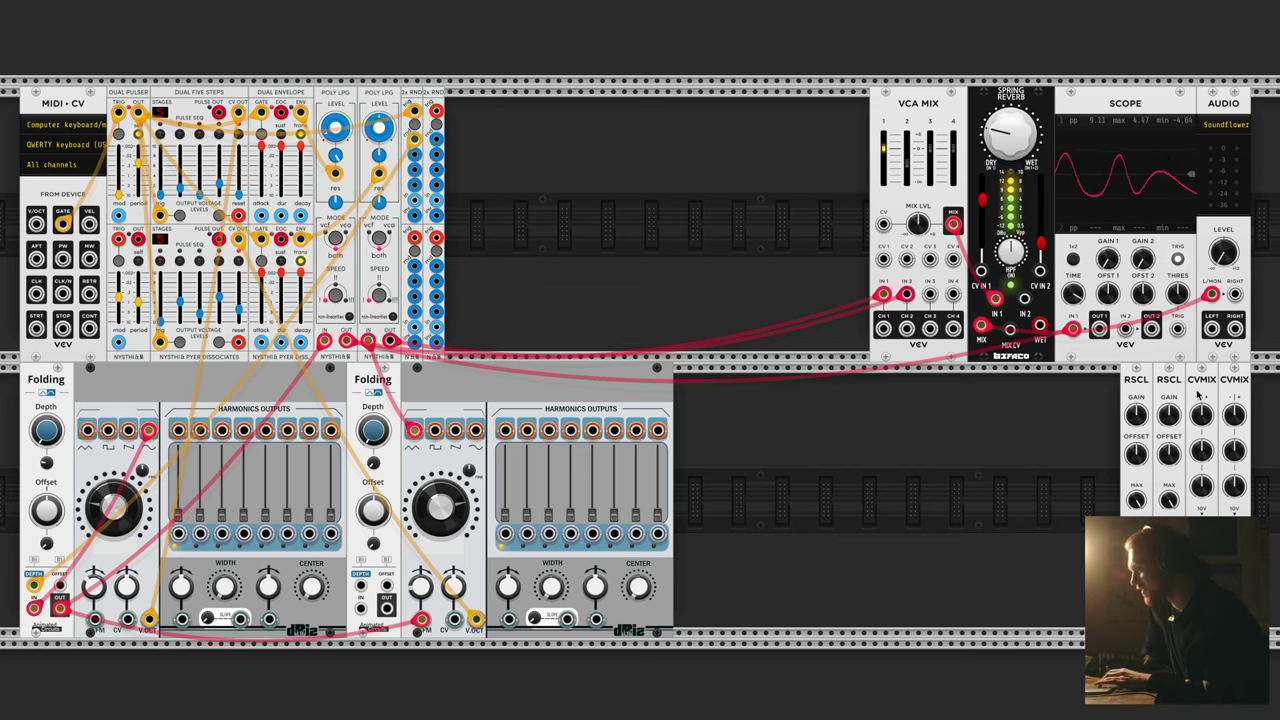
Place a CVMIX after the second Poly LPG and route RND output #2 through its first input and mix output to the upper envelope's attack input.
left_click_drag(1206, 384, 424, 145)
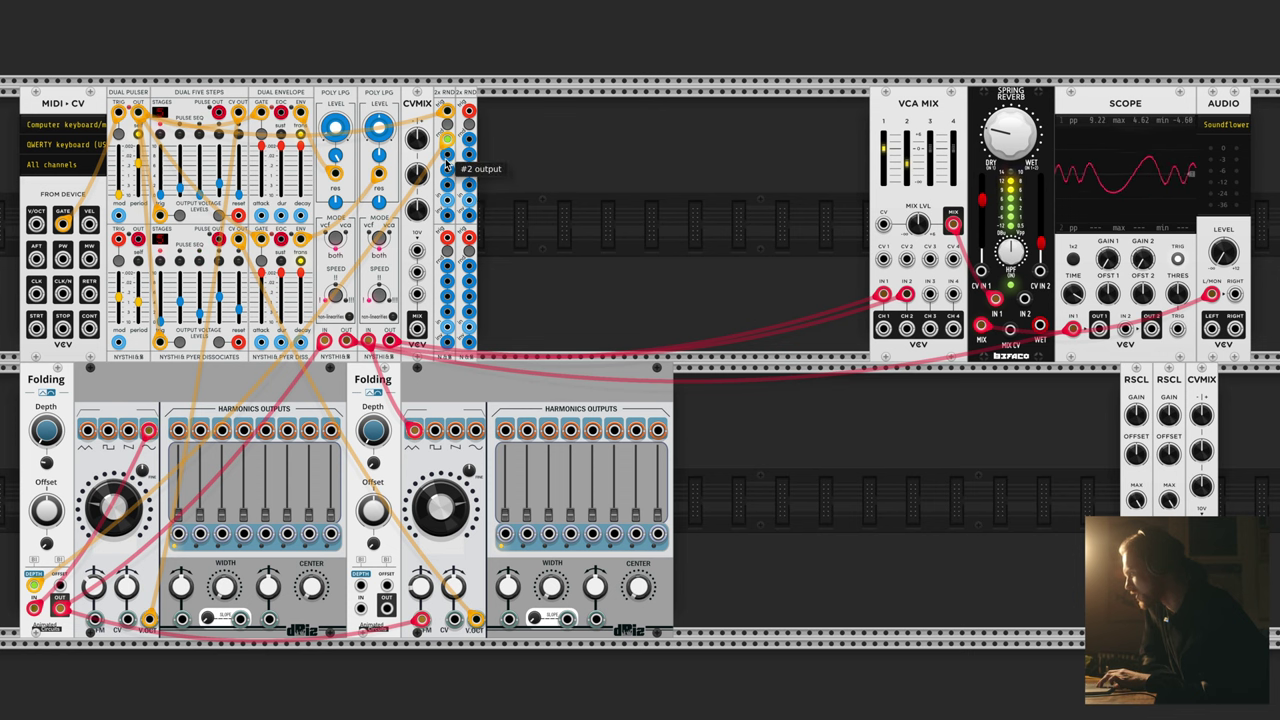
right_click(447, 163)
left_click(480, 224)
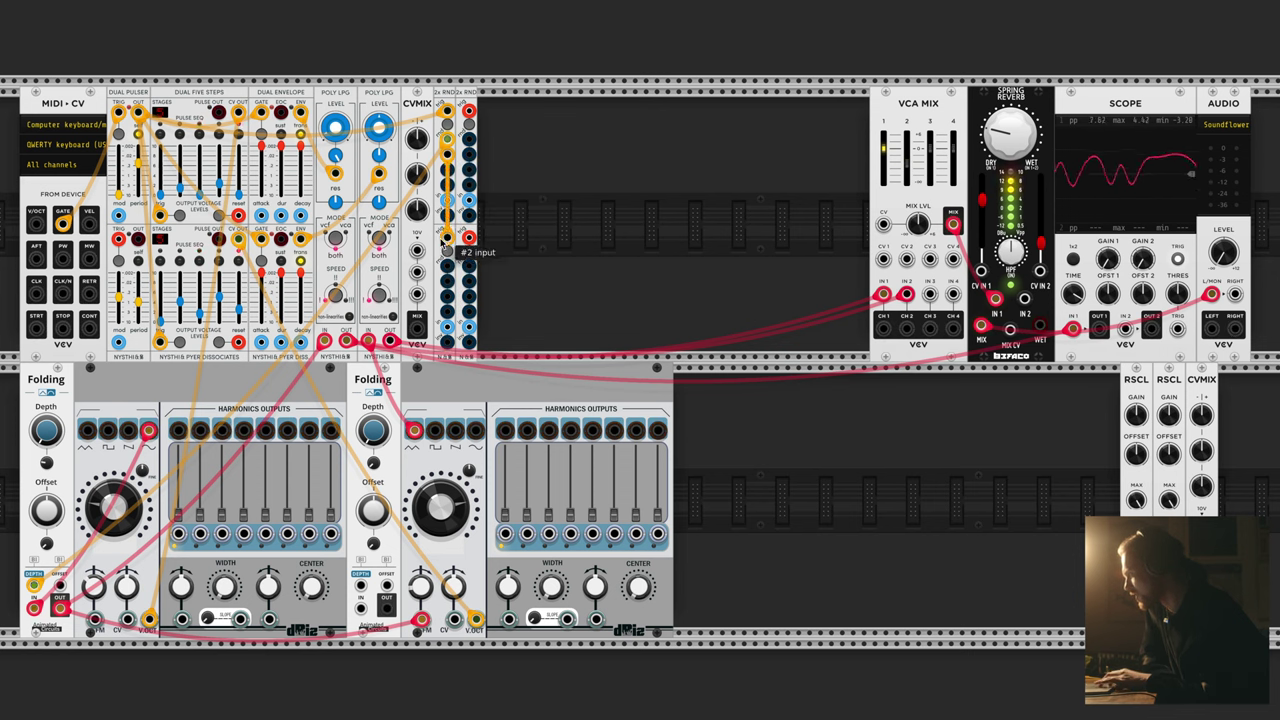
left_click(418, 249)
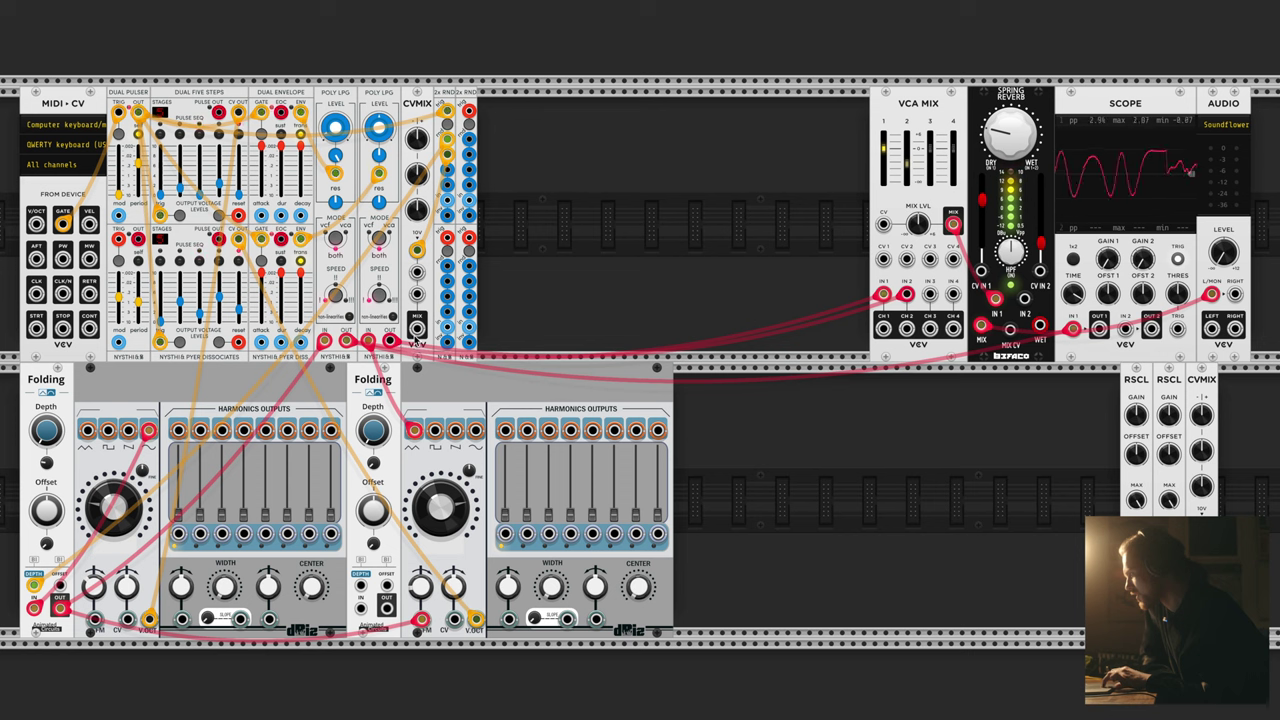
right_click(418, 343)
left_click(455, 390)
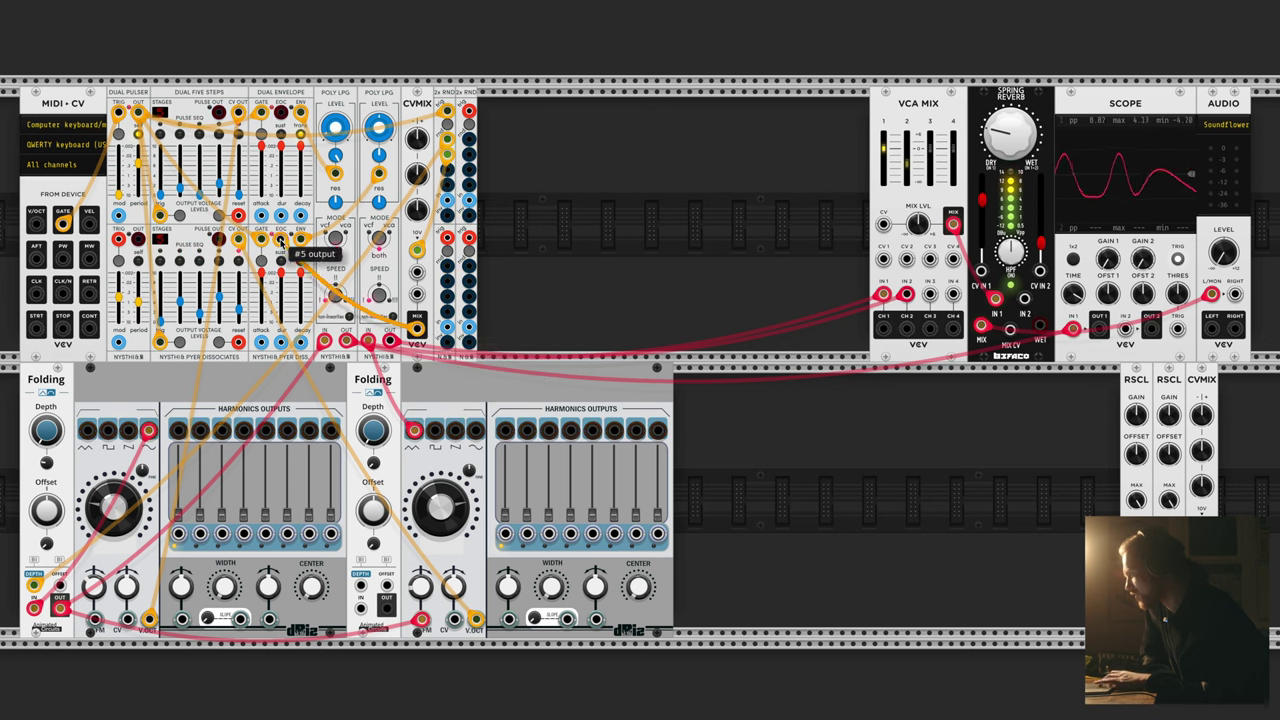
left_click(262, 216)
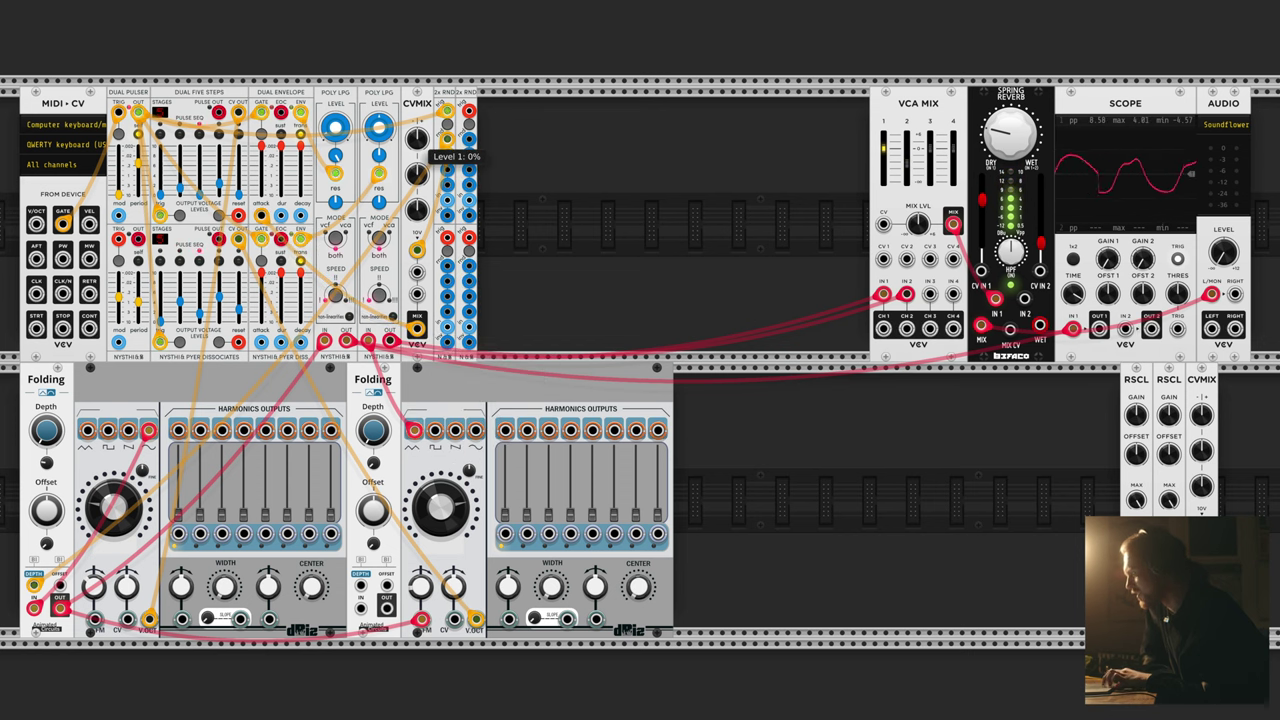
Tune the attack modulation by raising CVMIX's Level 1 and setting the upper attack slider to about 9.5, then turn the audio level down.
left_click_drag(420, 140, 420, 126)
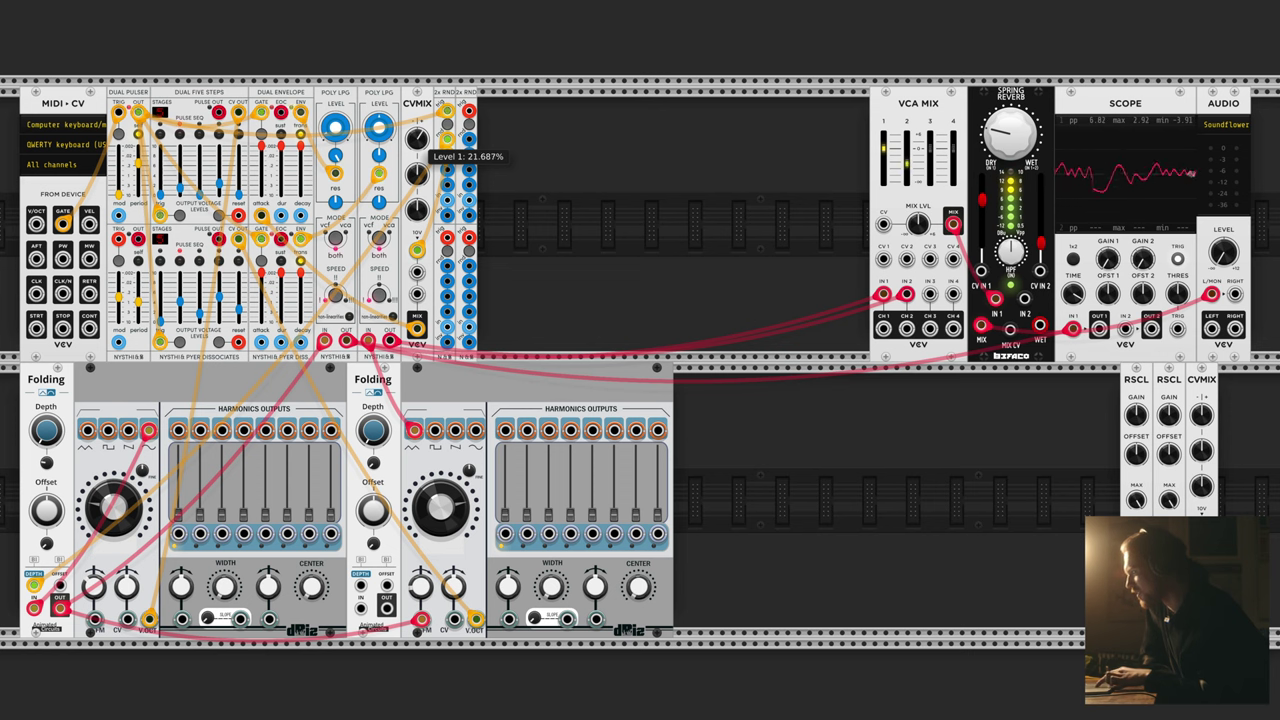
left_click_drag(262, 146, 262, 147)
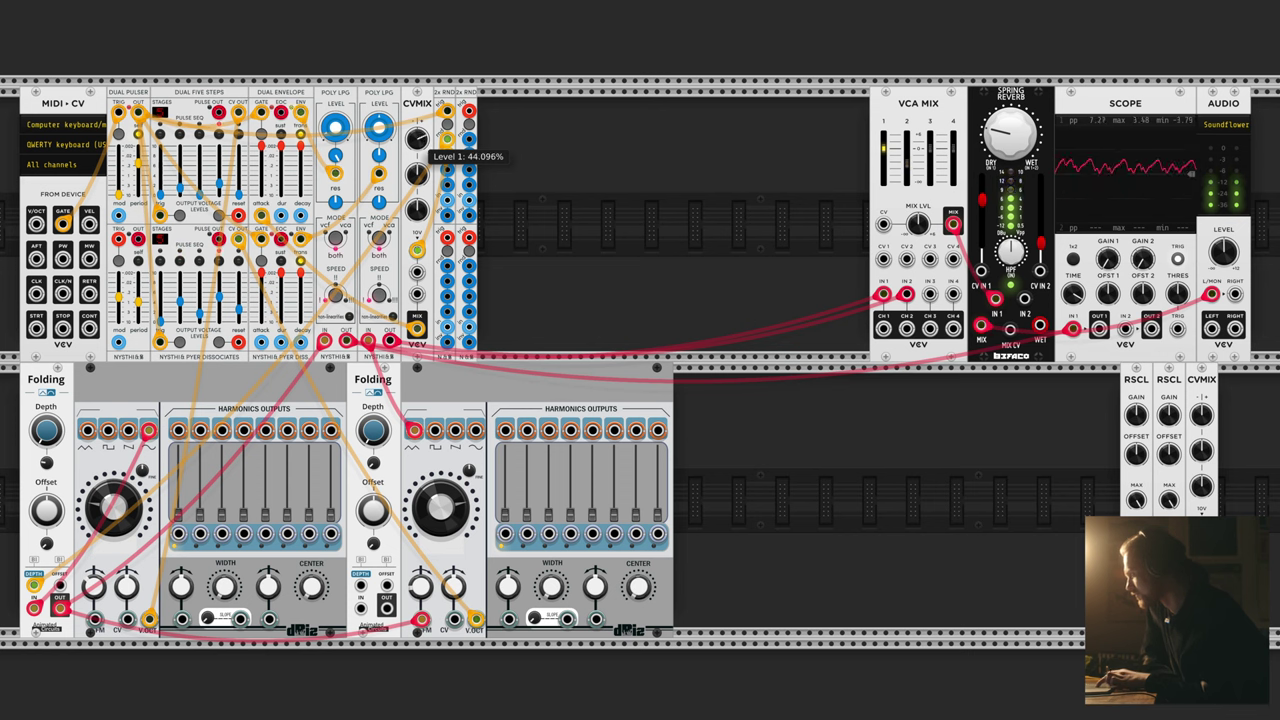
left_click_drag(425, 128, 425, 128)
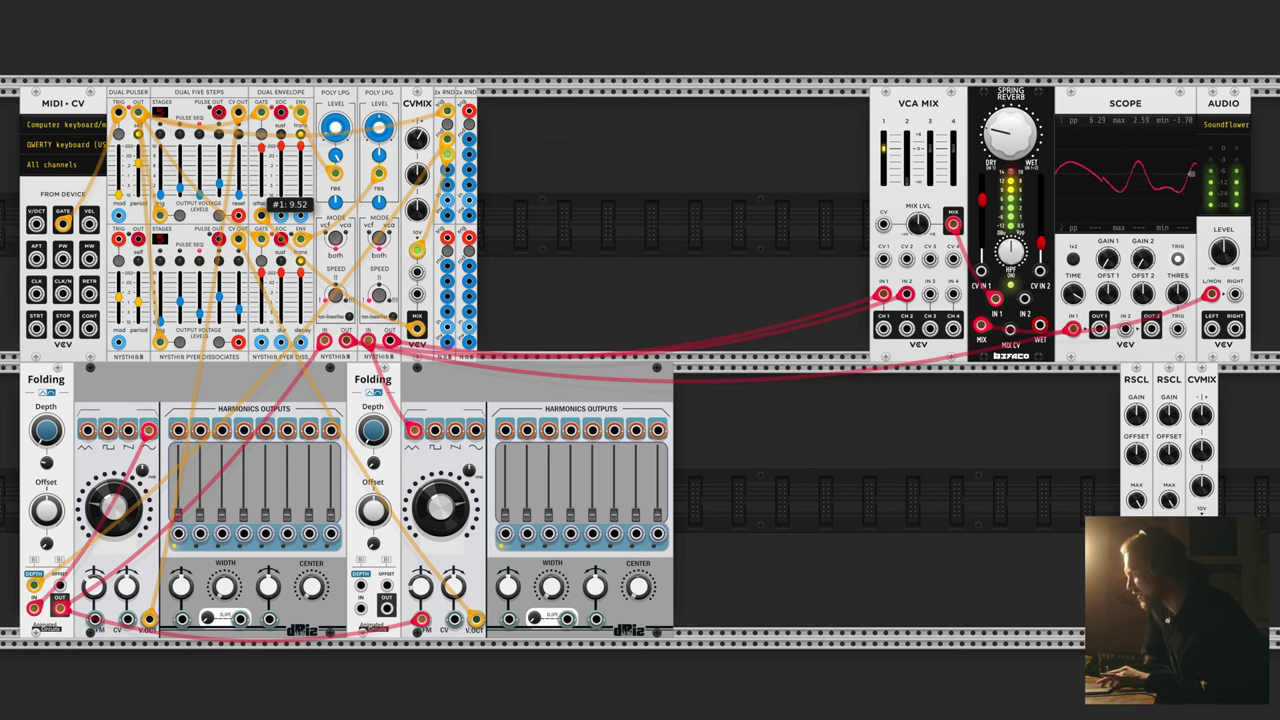
mouse_move(1231, 251)
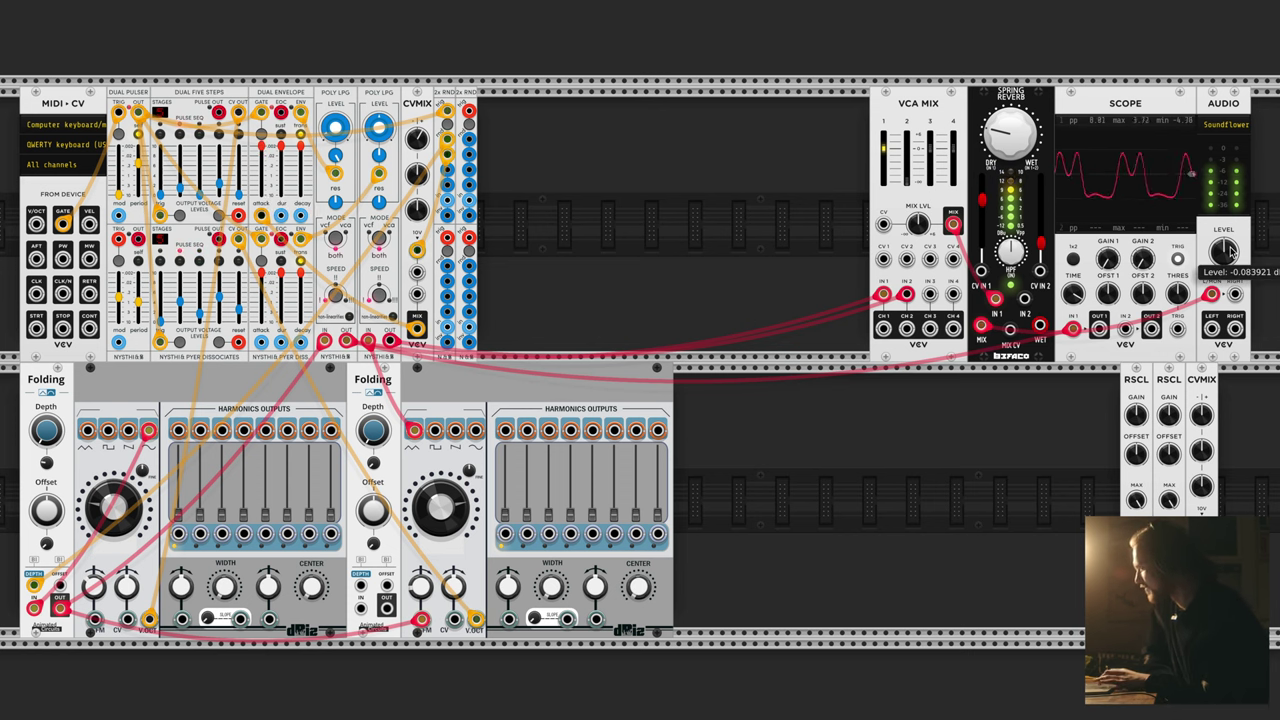
left_click_drag(1223, 250, 1222, 249)
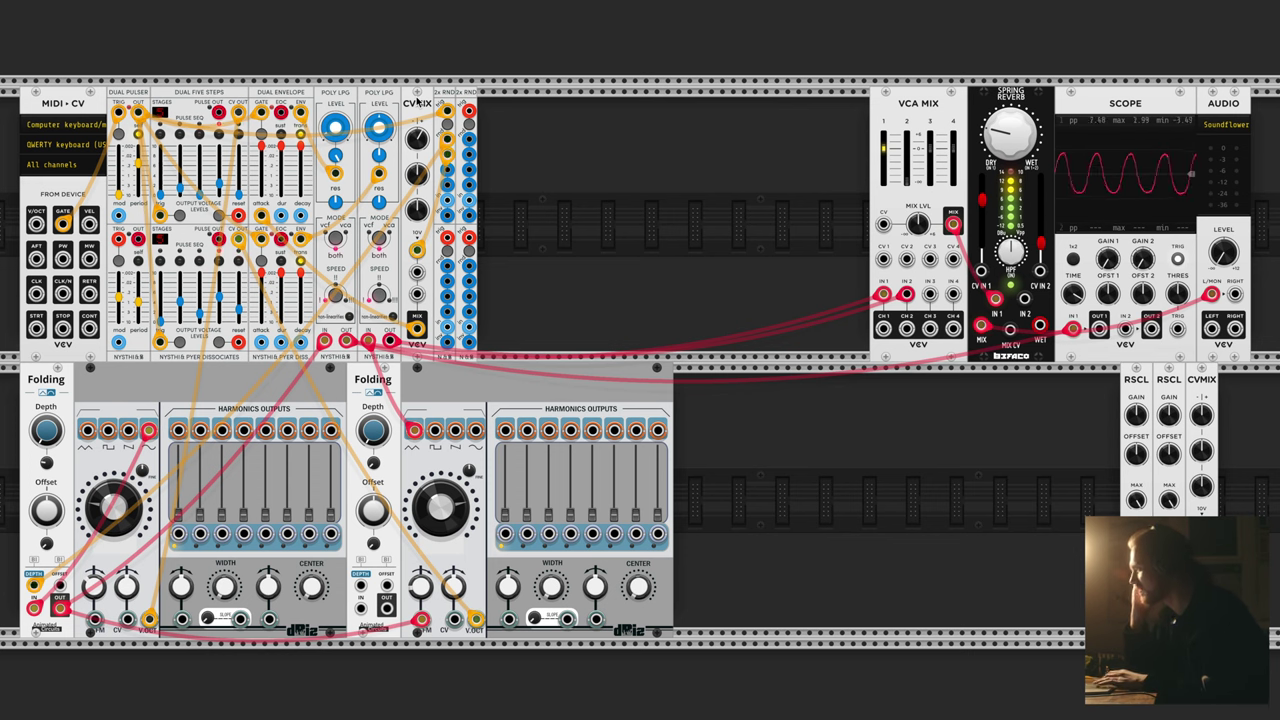
Shift the remaining CVMIX and both RSCL modules together in the lower row so no gaps are left between them.
mouse_move(1200, 378)
left_mouse_down()
mouse_move(1234, 379)
mouse_move(1212, 377)
left_mouse_up()
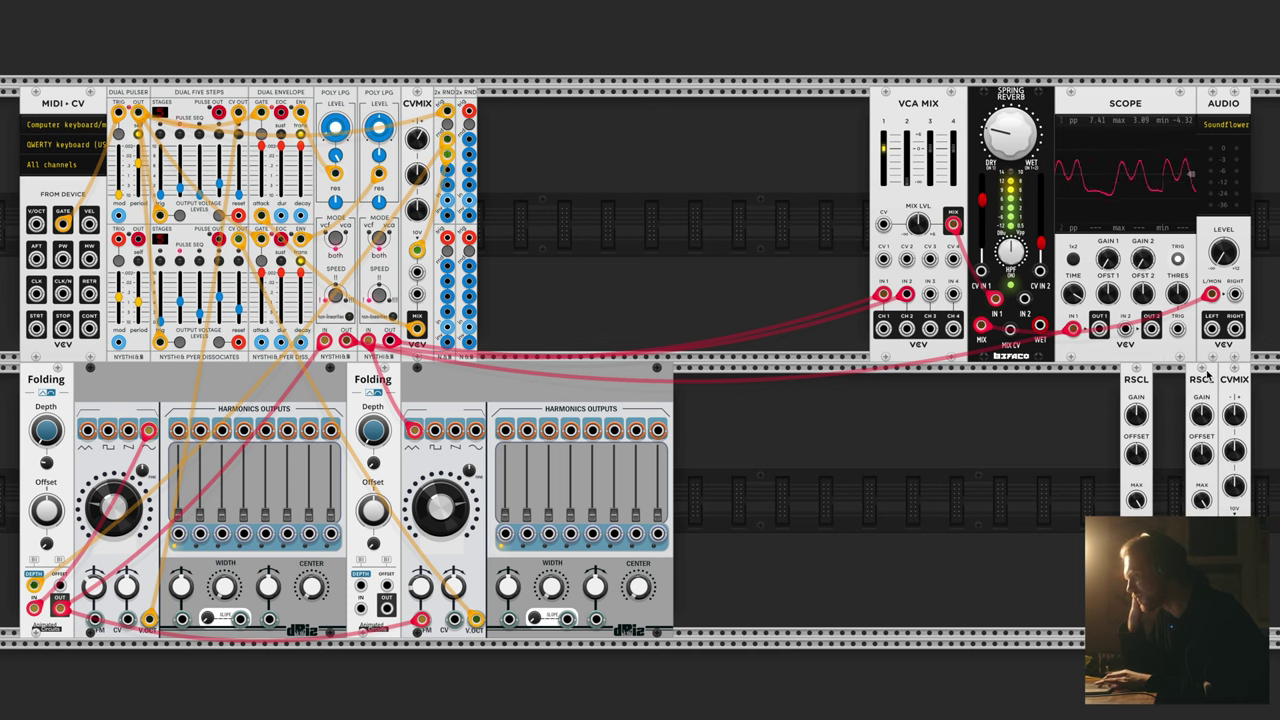
left_click_drag(1136, 368, 1170, 370)
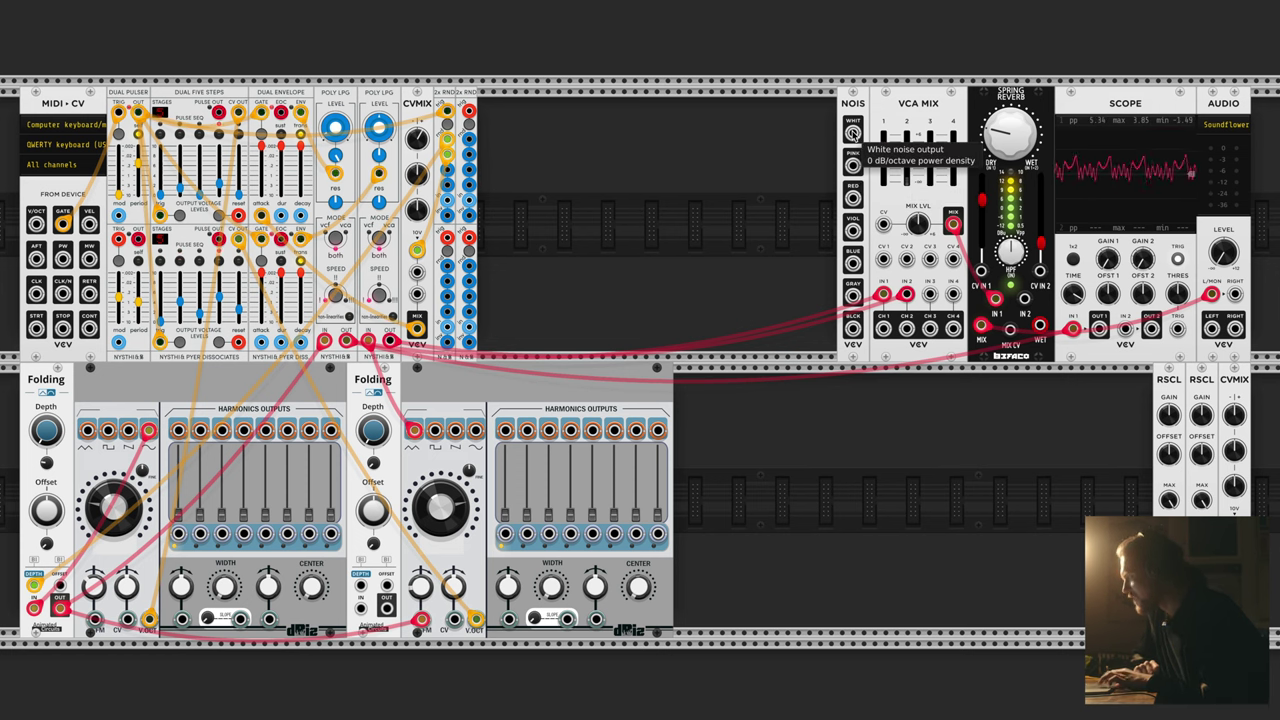
Duplicate Poly LPG as a third voice, feed it the violet noise output, and route its output to VCA MIX IN 3.
key("ctrl+d")
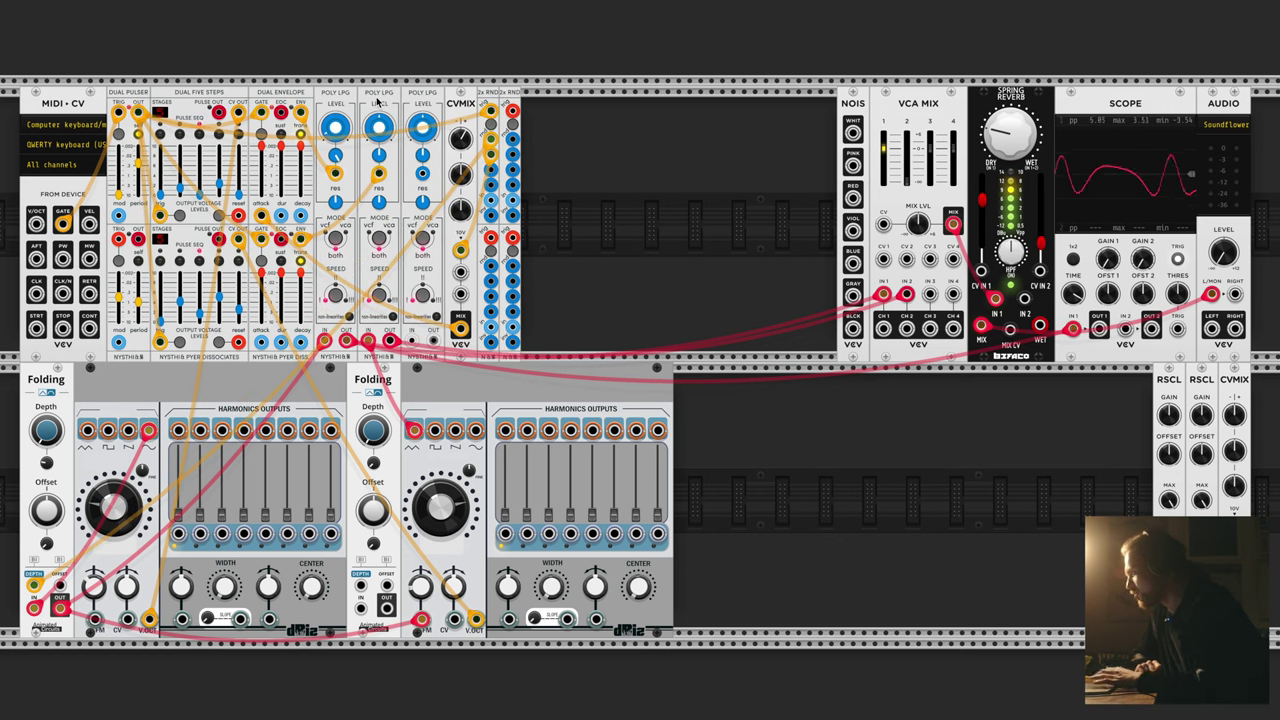
right_click(852, 228)
left_click(880, 280)
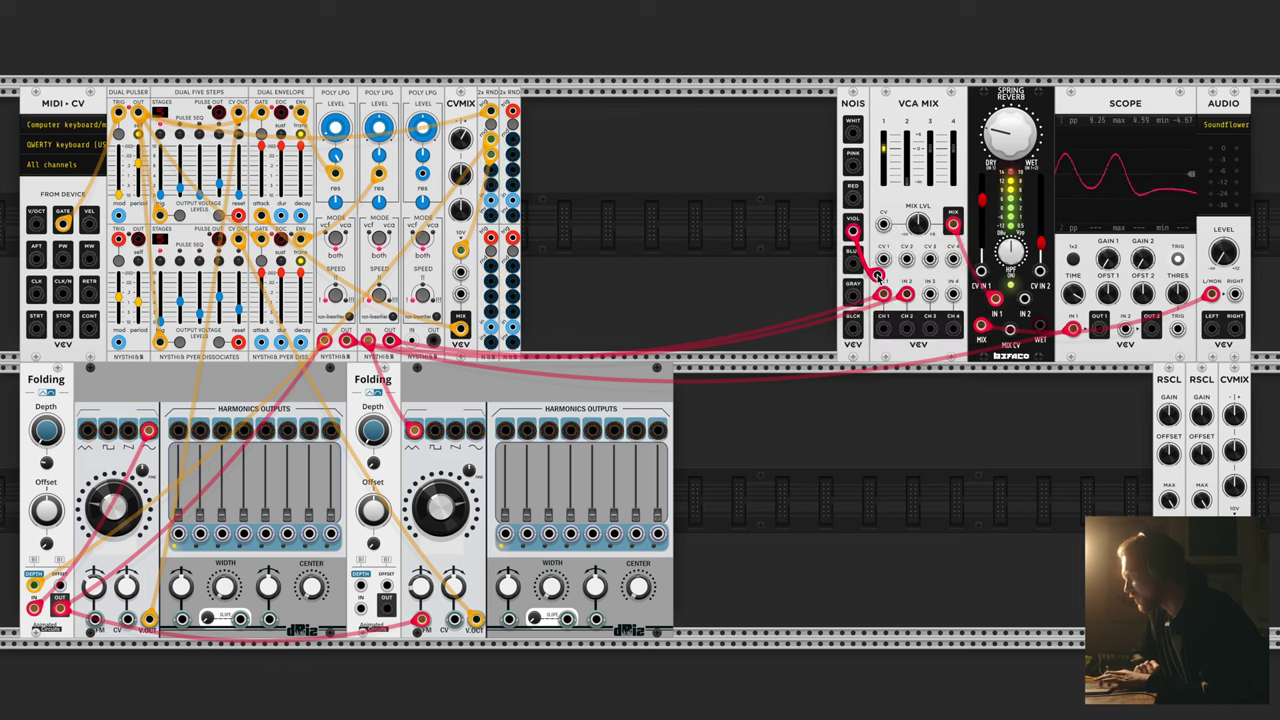
left_click(414, 343)
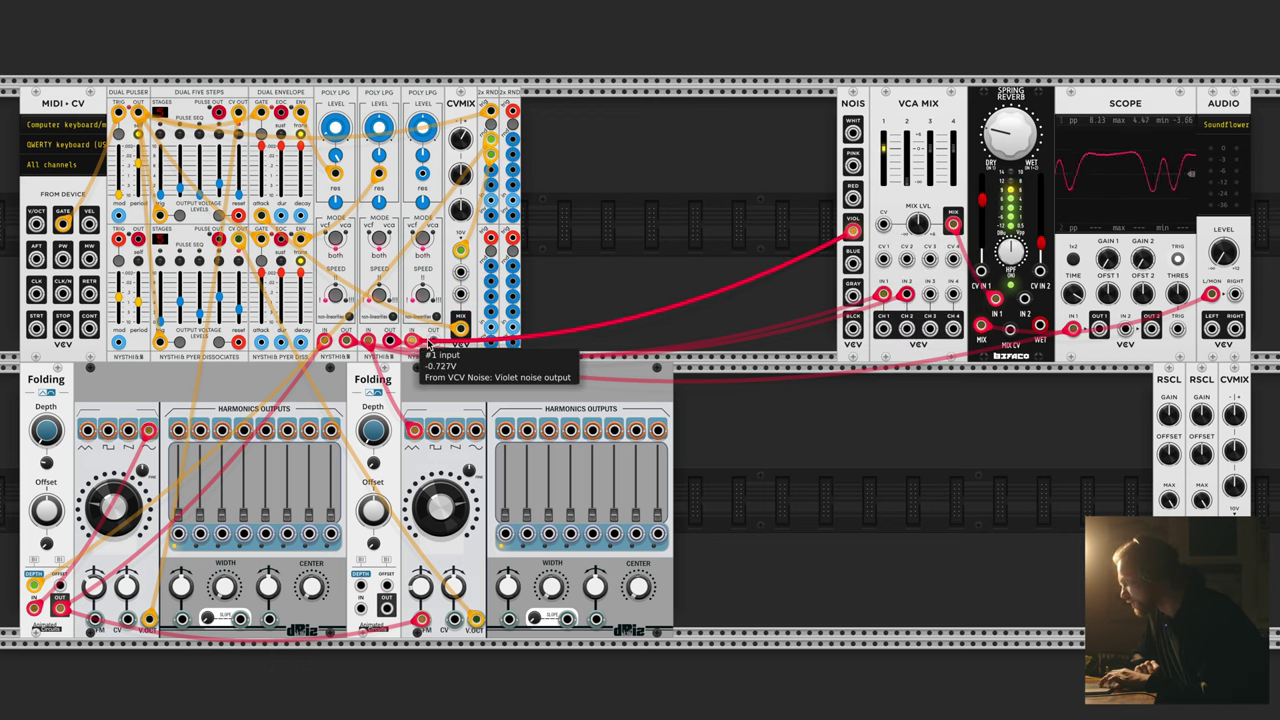
right_click(417, 345)
left_click(459, 390)
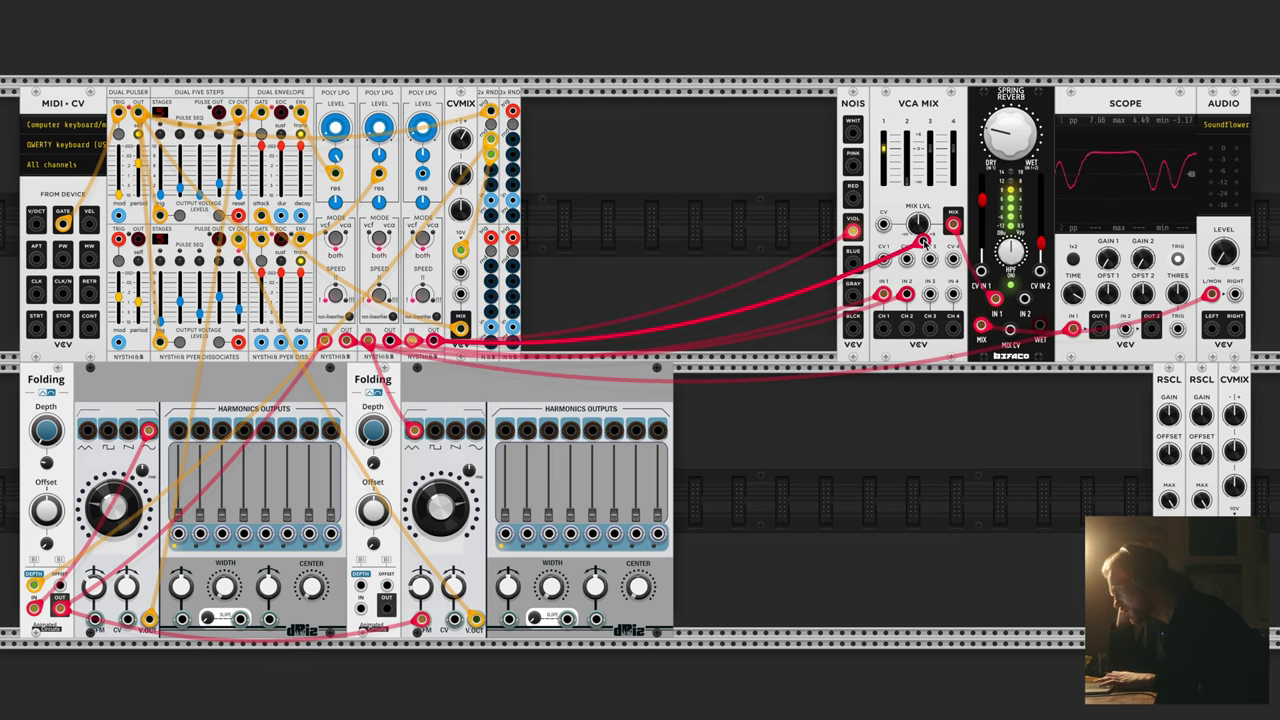
left_click(929, 294)
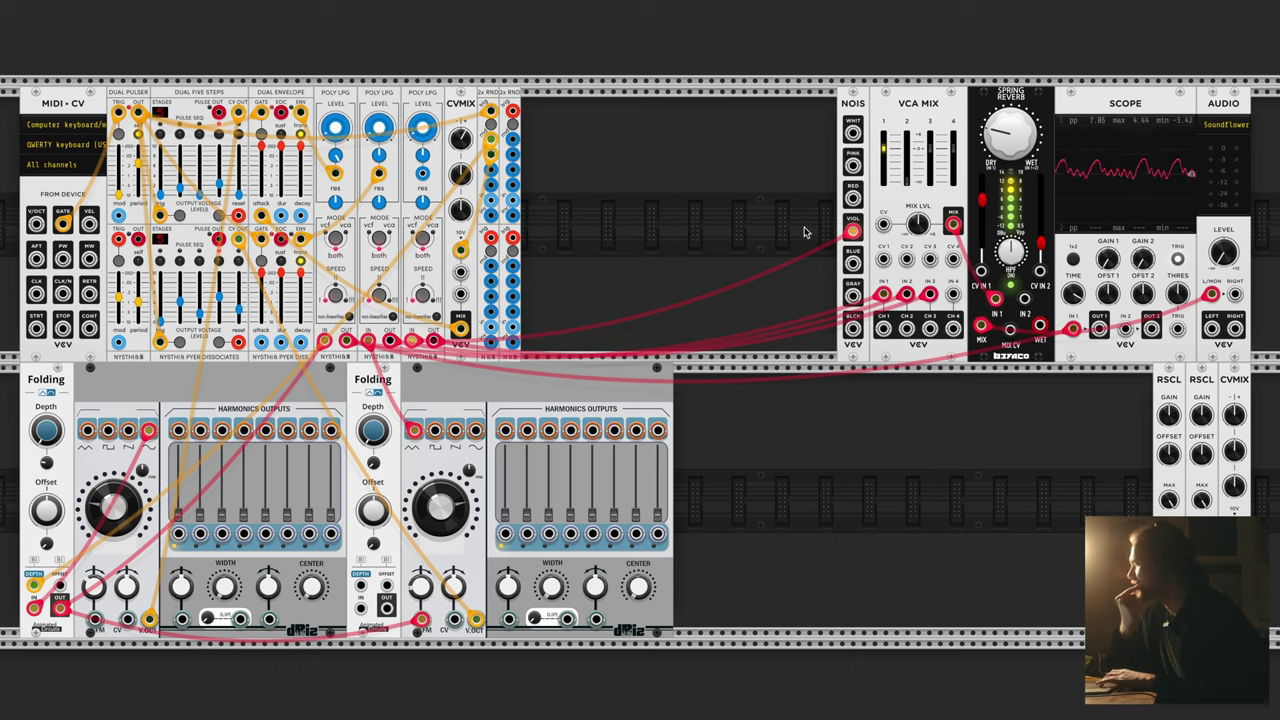
right_click(284, 95)
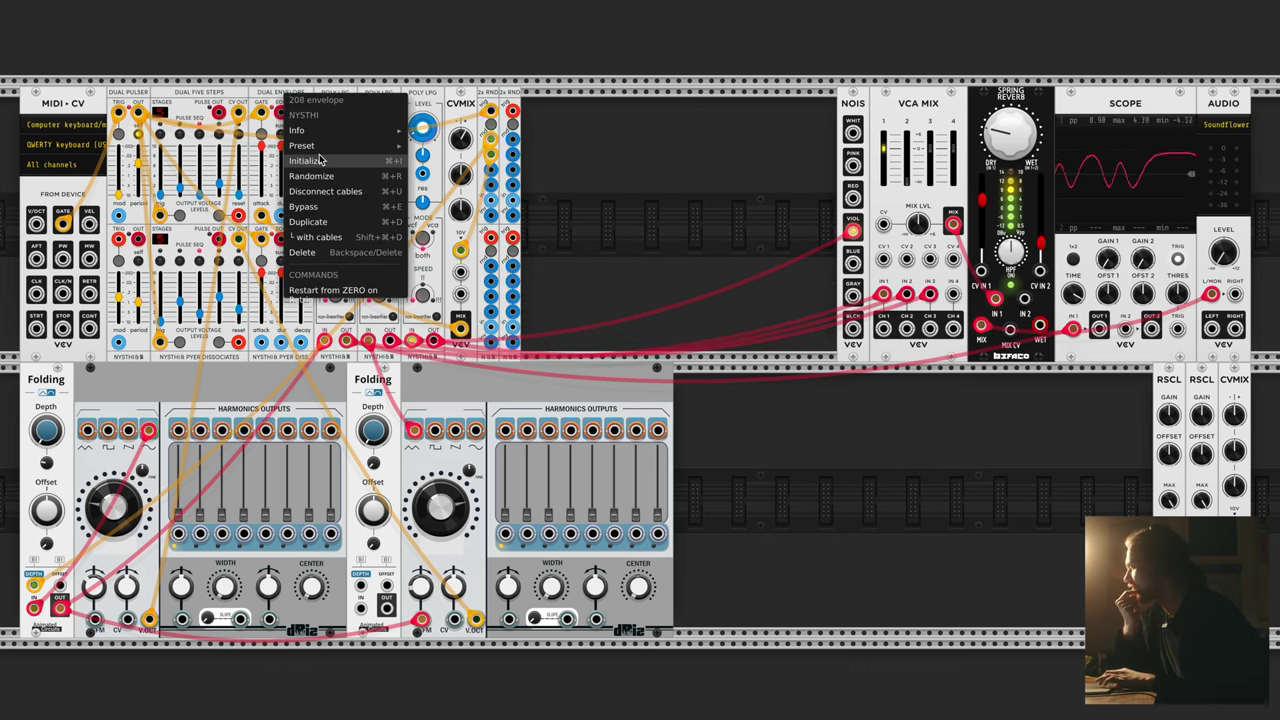
mouse_move(321, 138)
key("Escape")
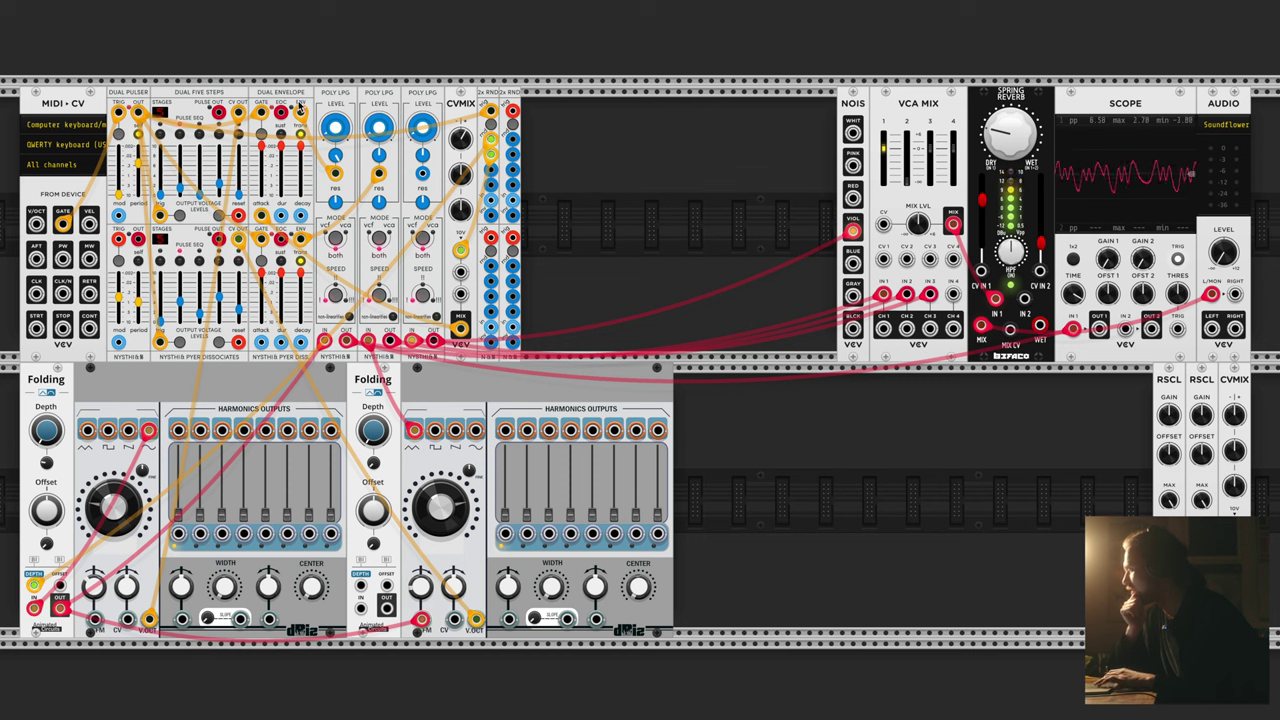
Patch the upper envelope's output to the #2 input of the third Poly LPG.
right_click(307, 115)
left_click(320, 173)
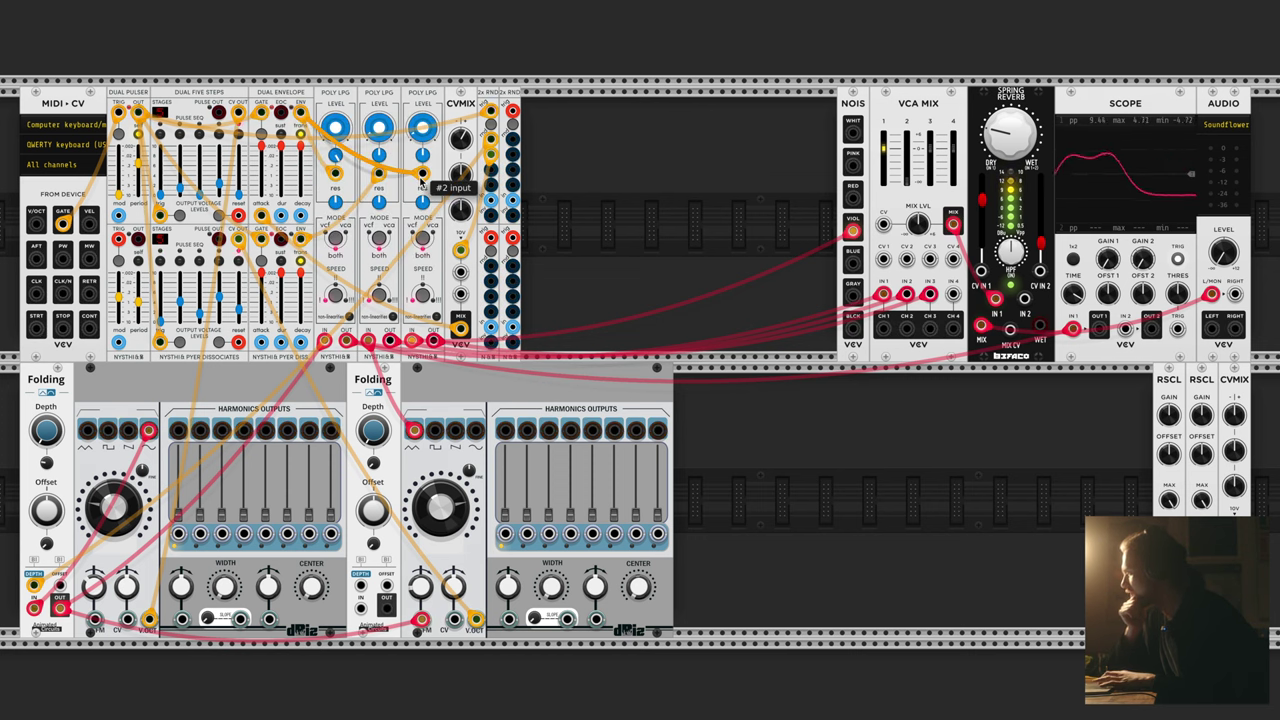
left_click(422, 179)
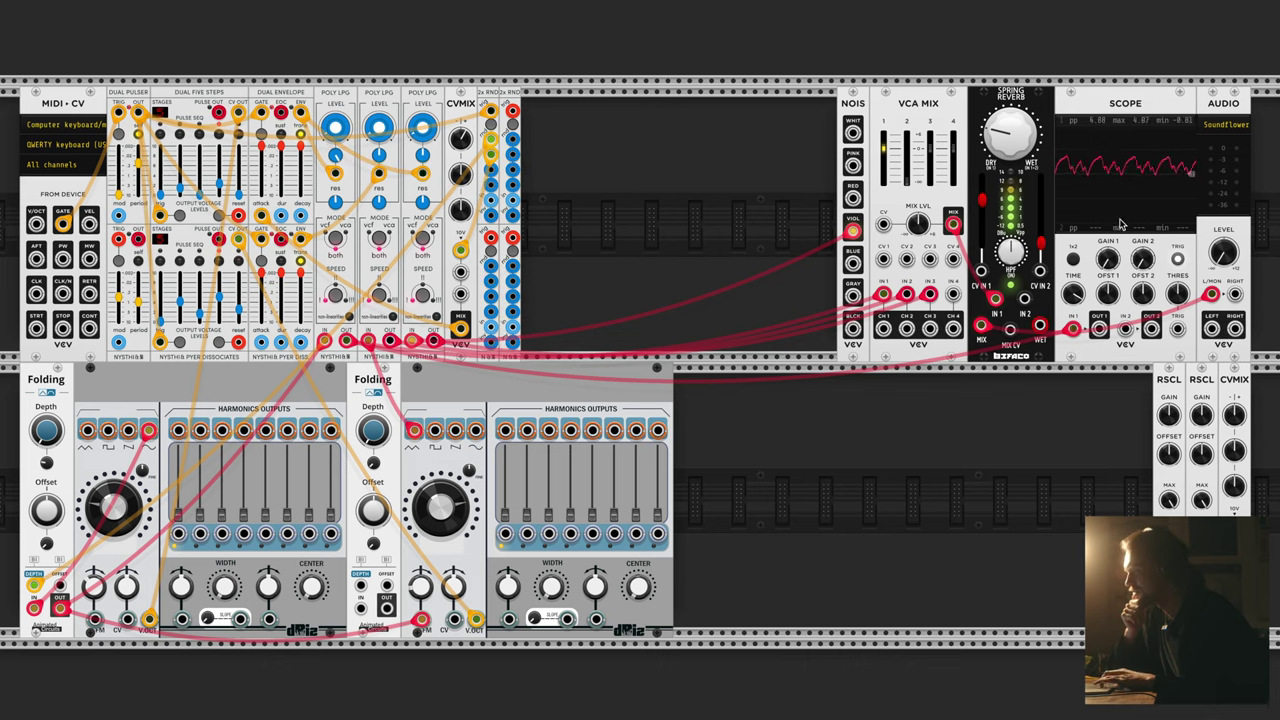
Bring the audio level back up and rebalance the mix, with VCA MIX channel 2 at about -7.8 dB and a wetter spring reverb.
mouse_move(1224, 255)
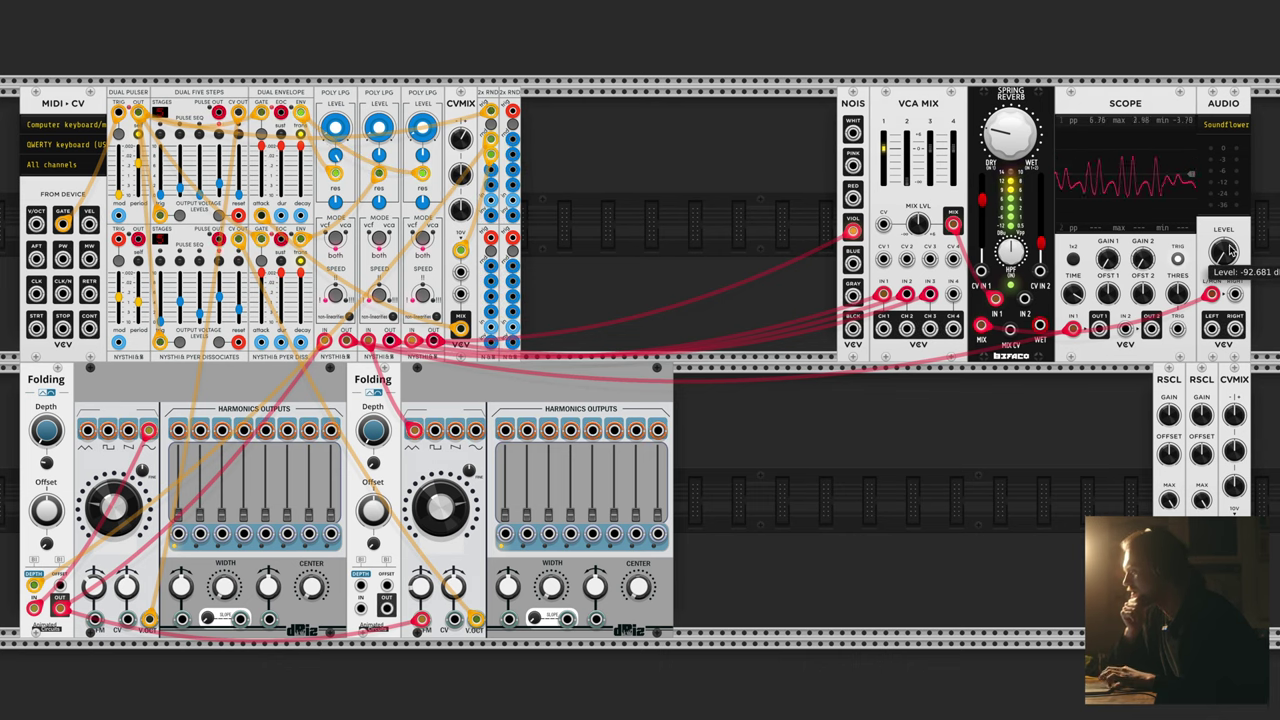
left_click_drag(1224, 255, 1224, 248)
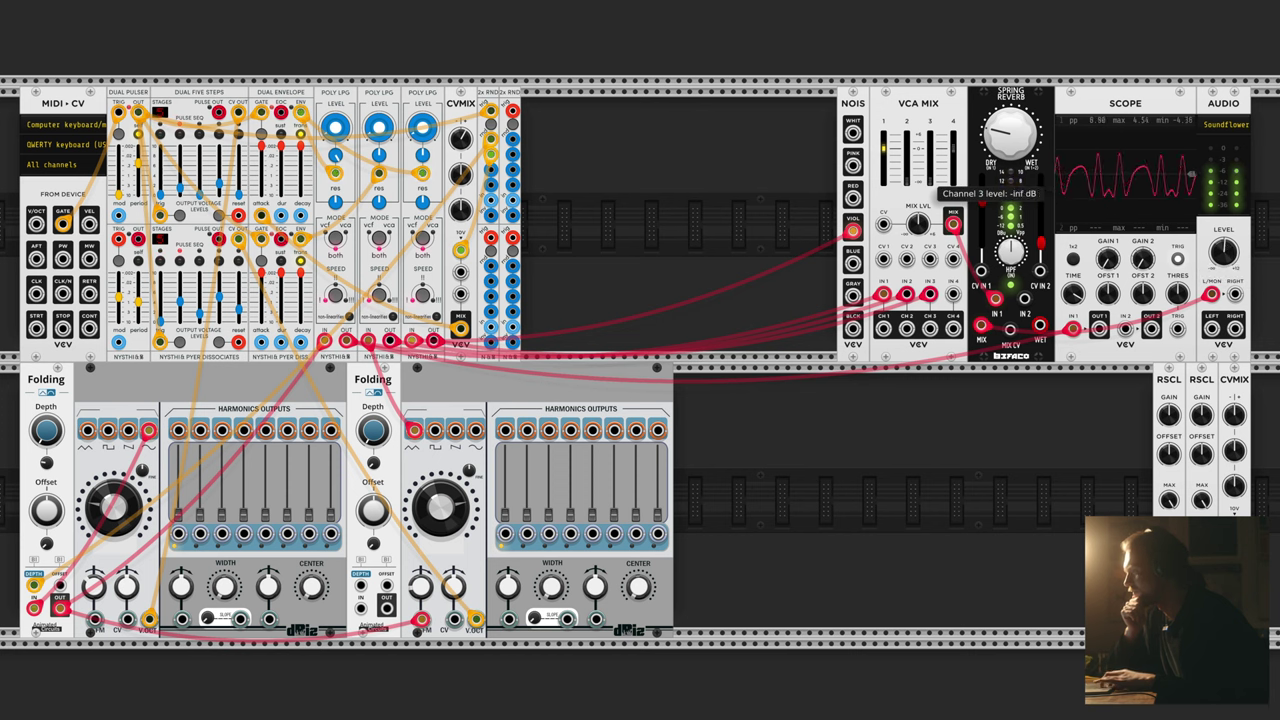
left_click_drag(907, 180, 907, 165)
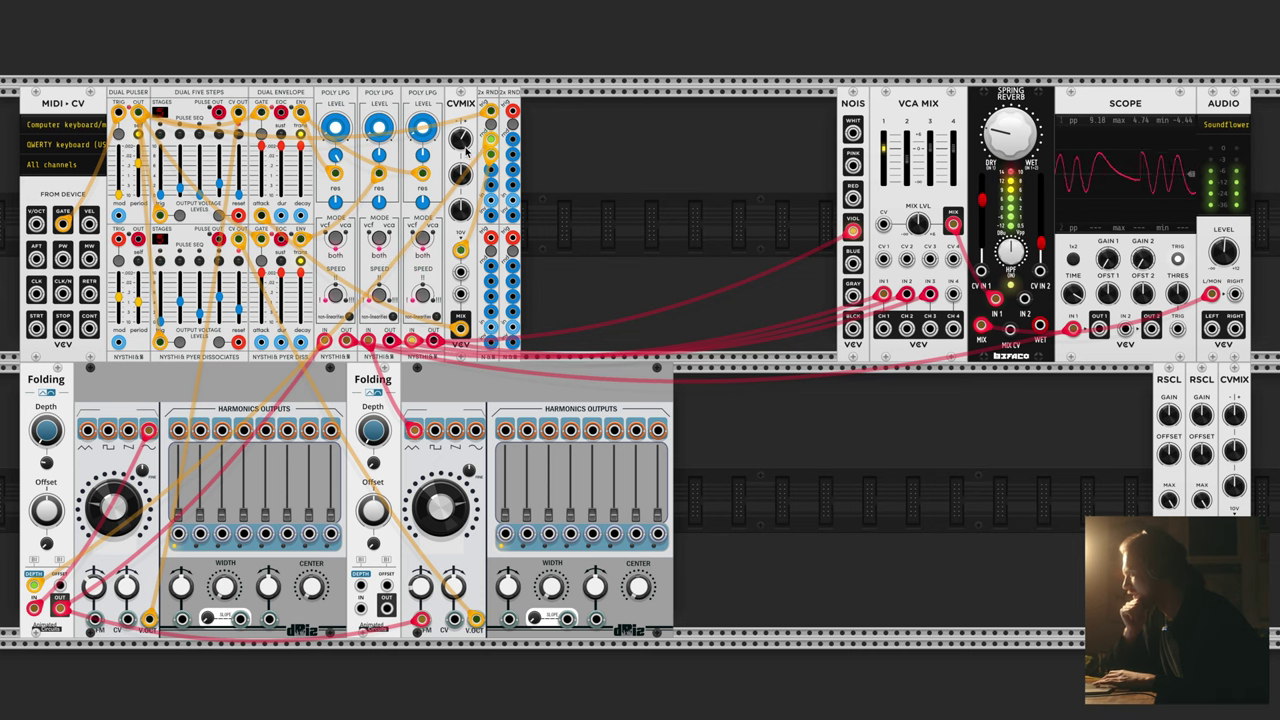
mouse_move(463, 142)
mouse_move(463, 142)
left_mouse_down()
mouse_move(463, 118)
mouse_move(460, 145)
left_mouse_up()
mouse_move(1030, 158)
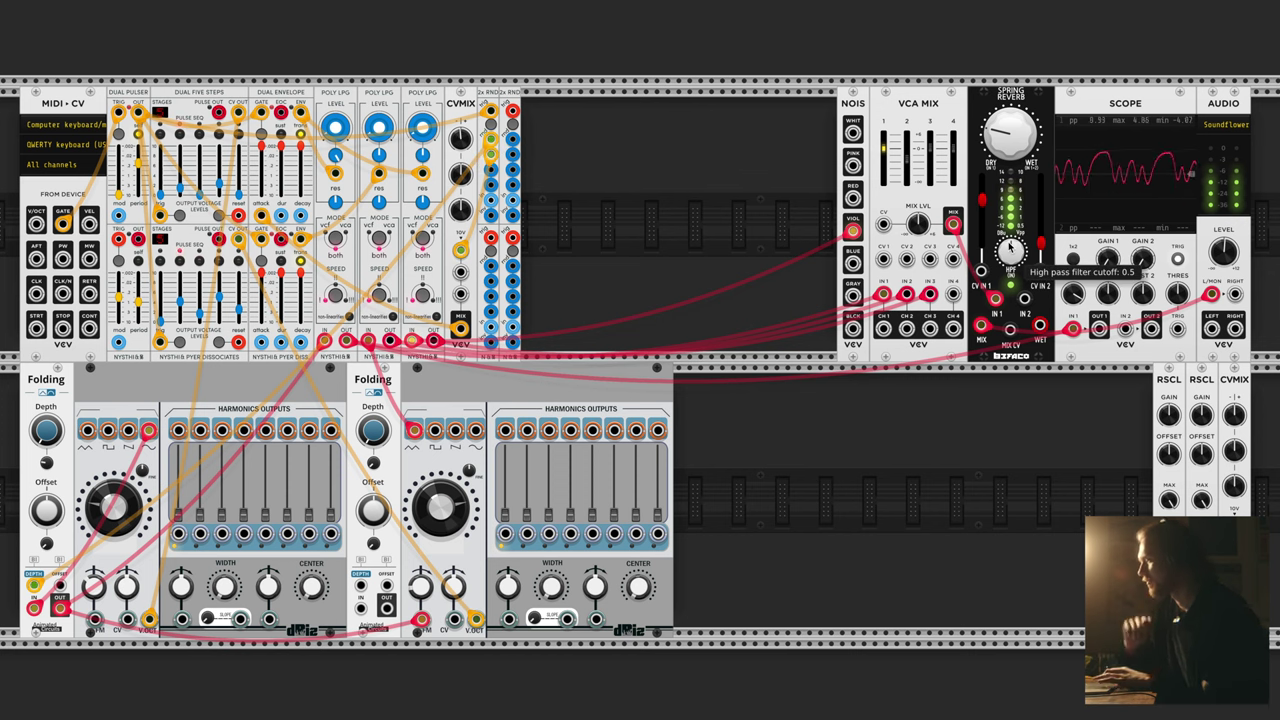
mouse_move(932, 184)
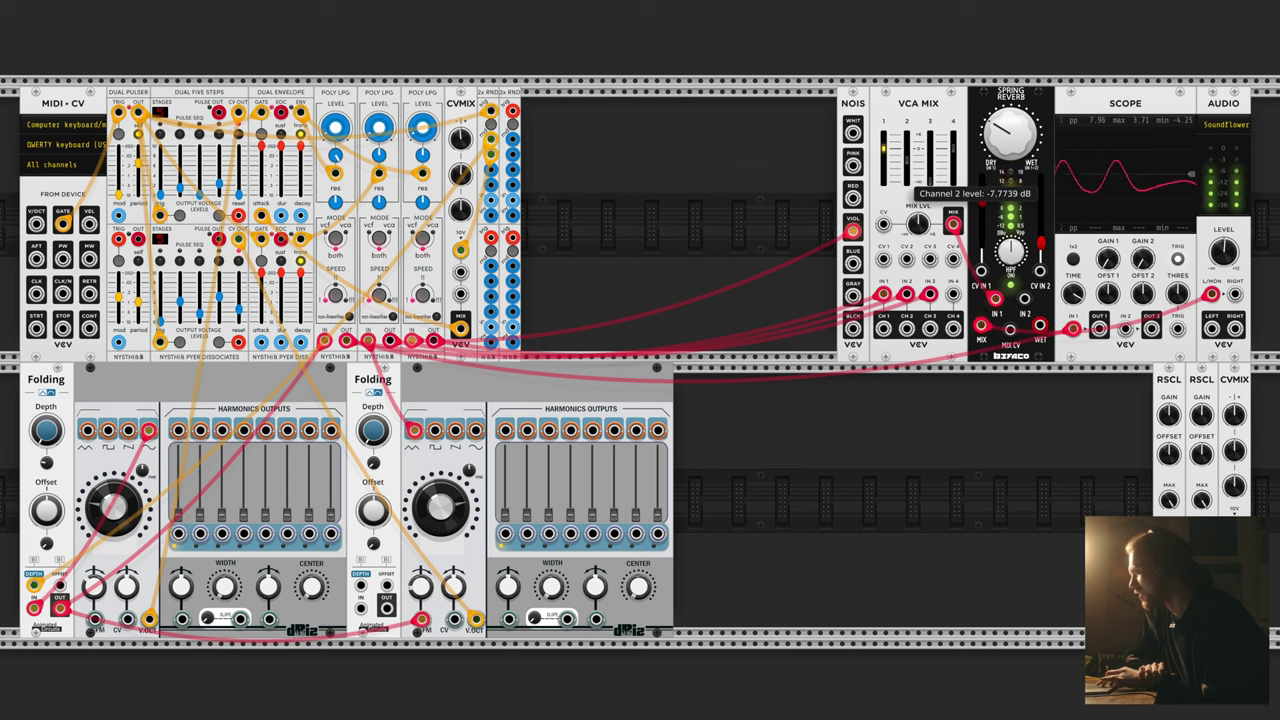
mouse_move(951, 148)
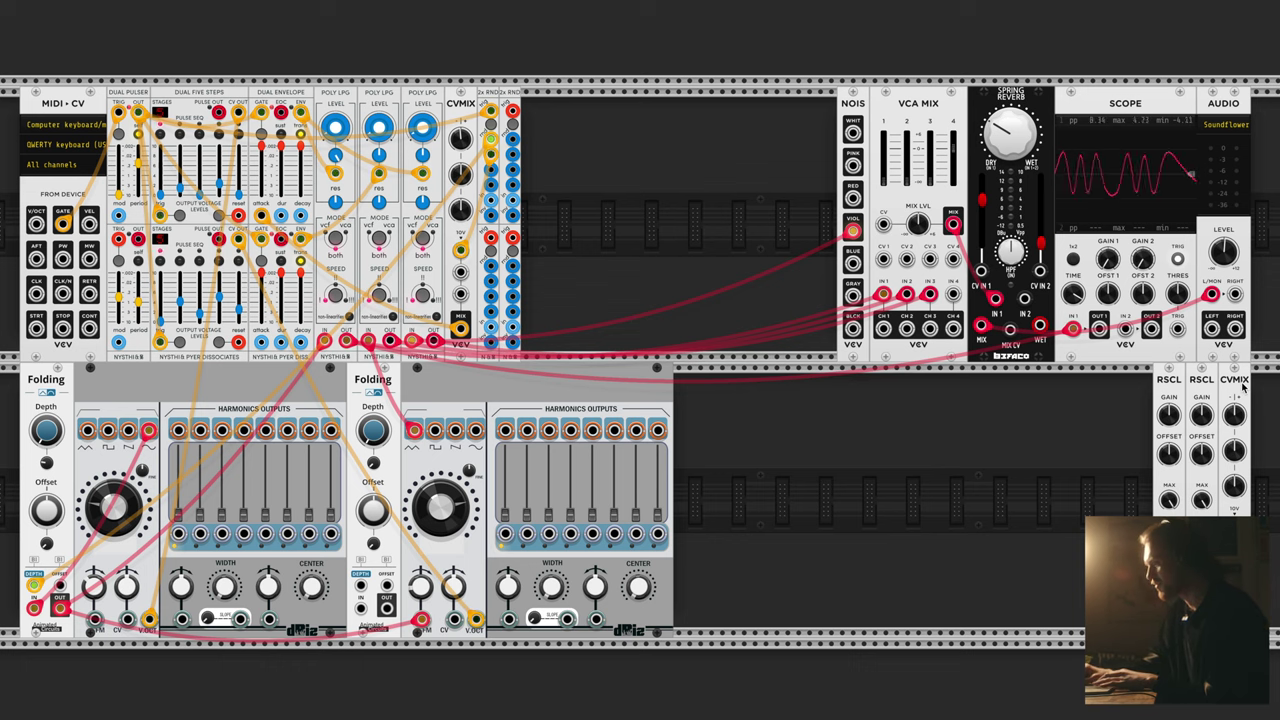
Duplicate CVMIX into the upper row's empty space and insert it in the first oscillator's V/OCT connection, using its first input and mix output.
key("ctrl+d")
left_click_drag(1270, 378, 690, 245)
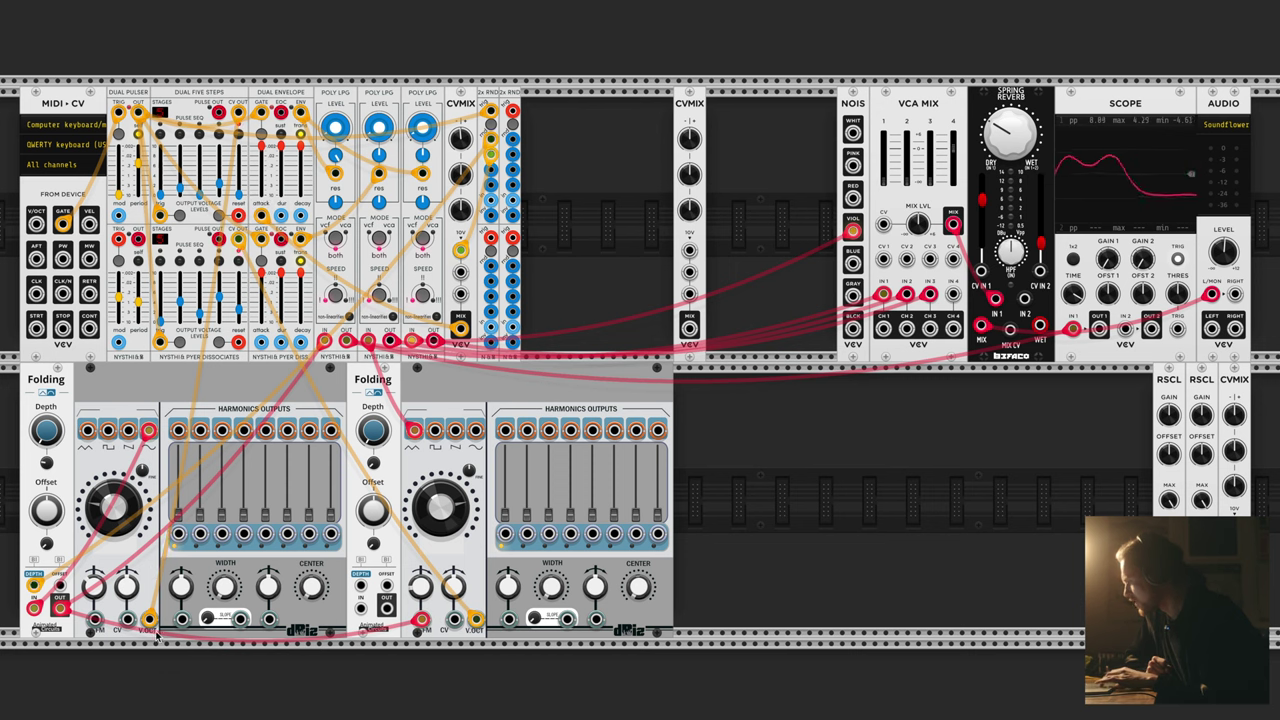
left_click_drag(148, 620, 689, 252)
left_click_drag(689, 328, 148, 620)
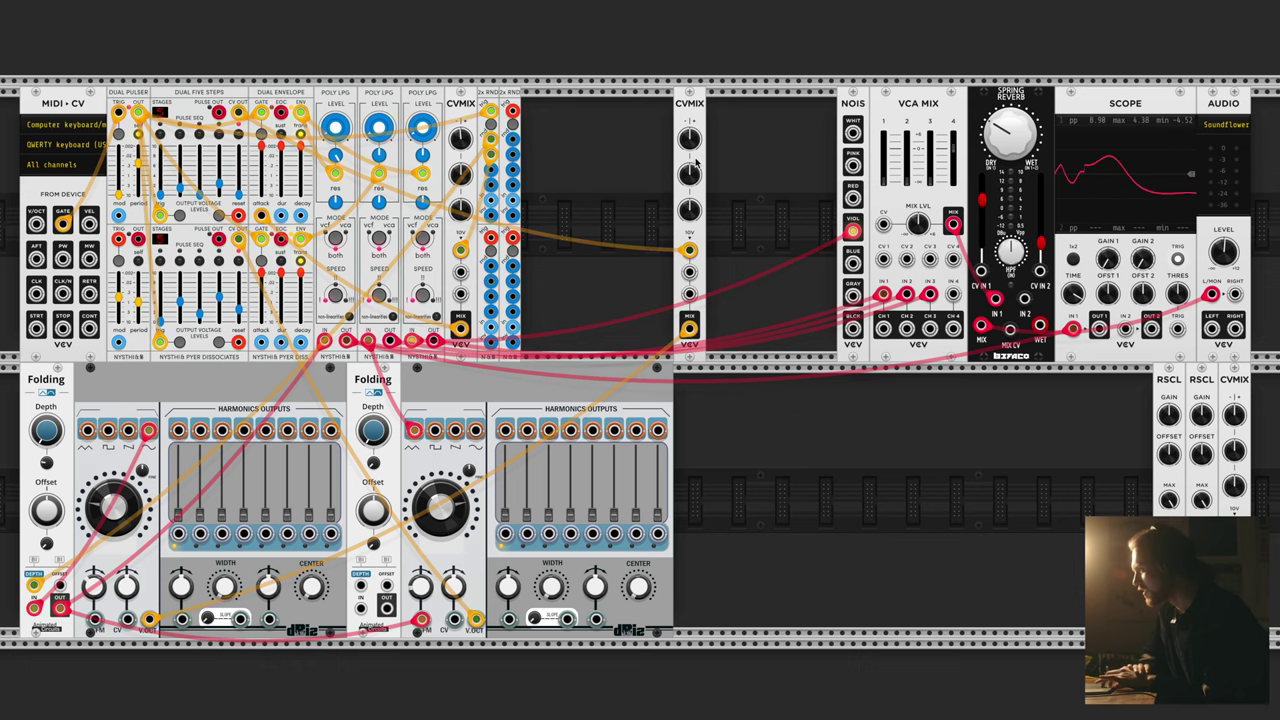
Set VCA MIX channel 1 to about -5.3 dB and the new CVMIX's Level 1 to about 21.7% to attenuate the first oscillator's pitch sequence.
scroll(696, 163, "down", 1)
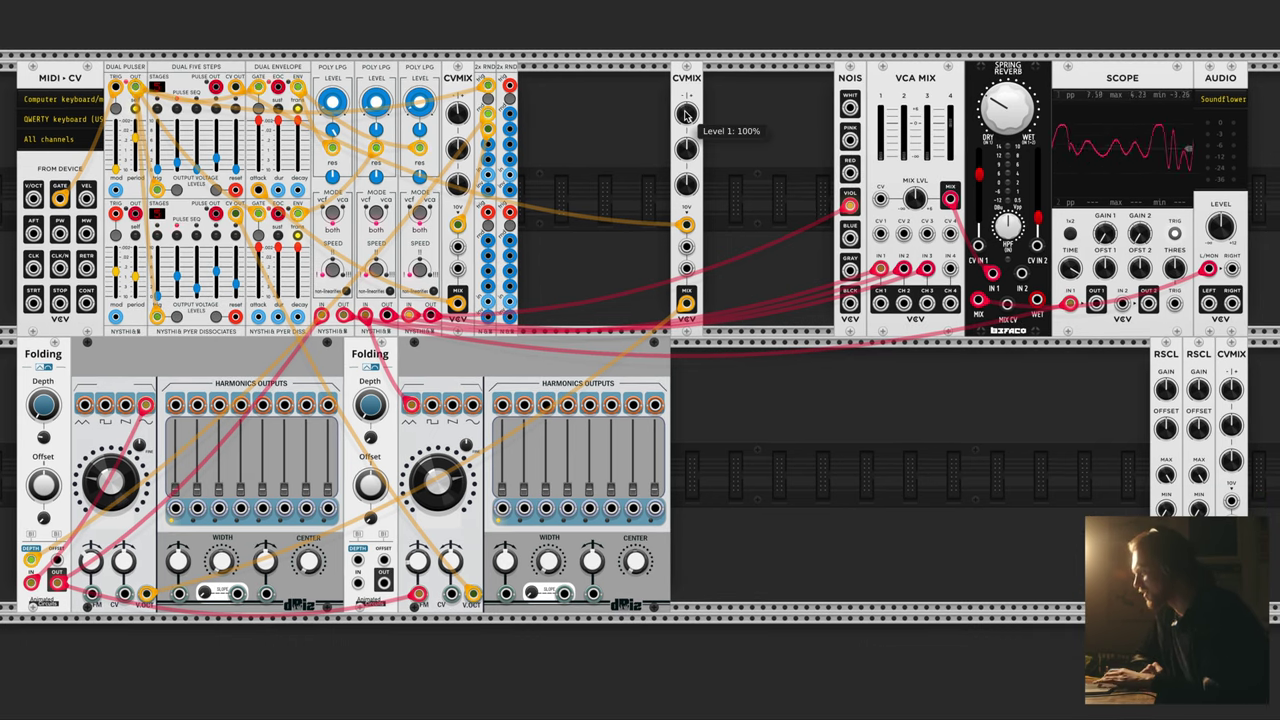
left_click_drag(881, 140, 880, 155)
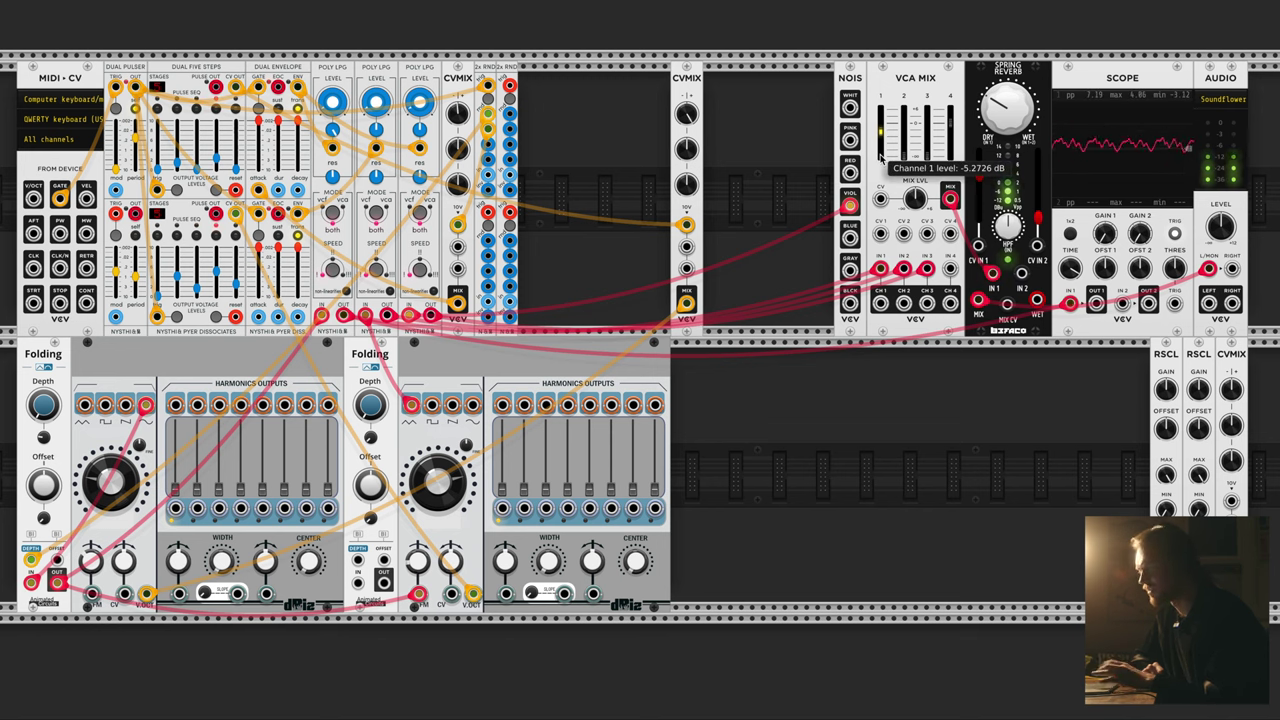
mouse_move(688, 118)
left_click_drag(688, 118, 688, 140)
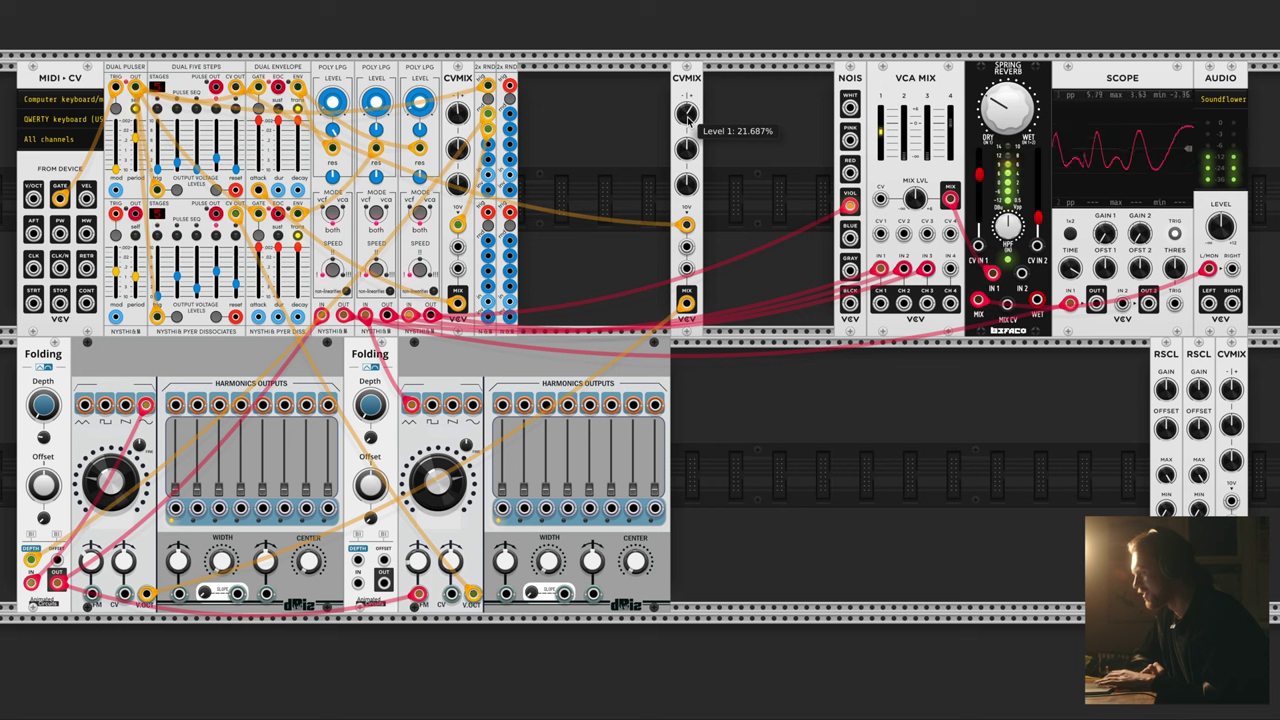
Turn the audio output level all the way down to -inf dB.
left_click_drag(1222, 228, 1226, 260)
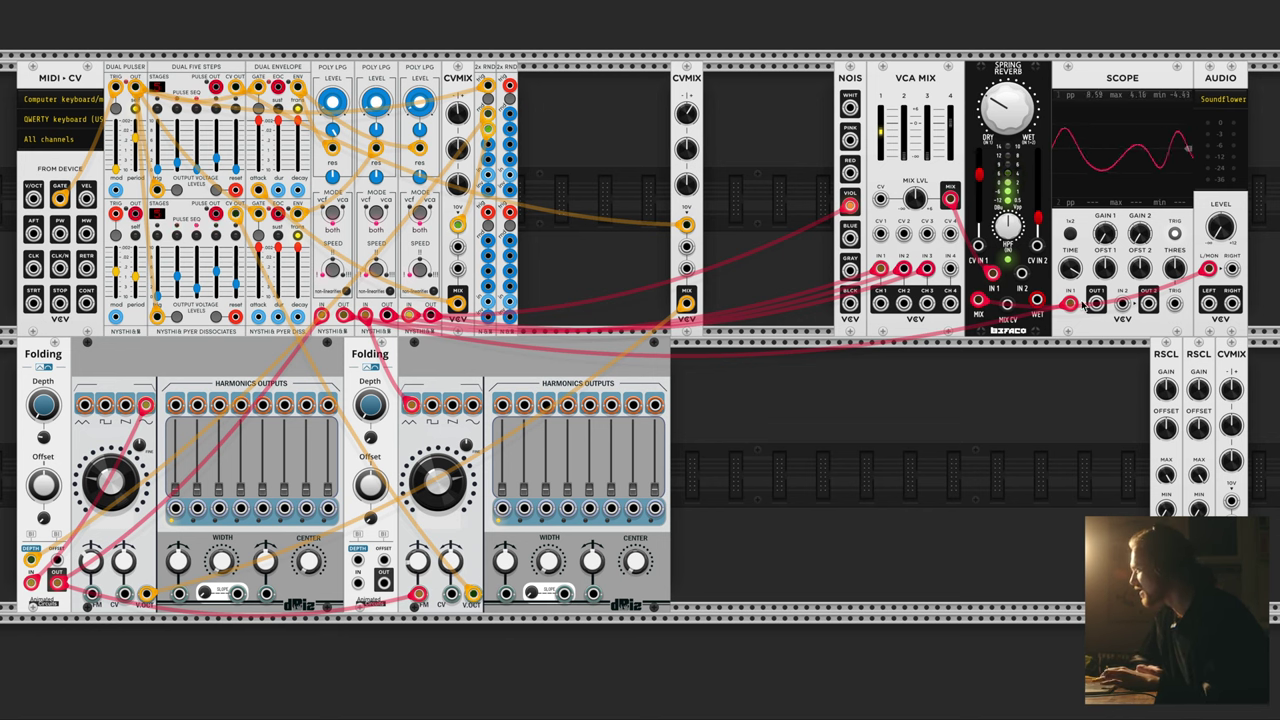
left_click_drag(1220, 226, 1220, 262)
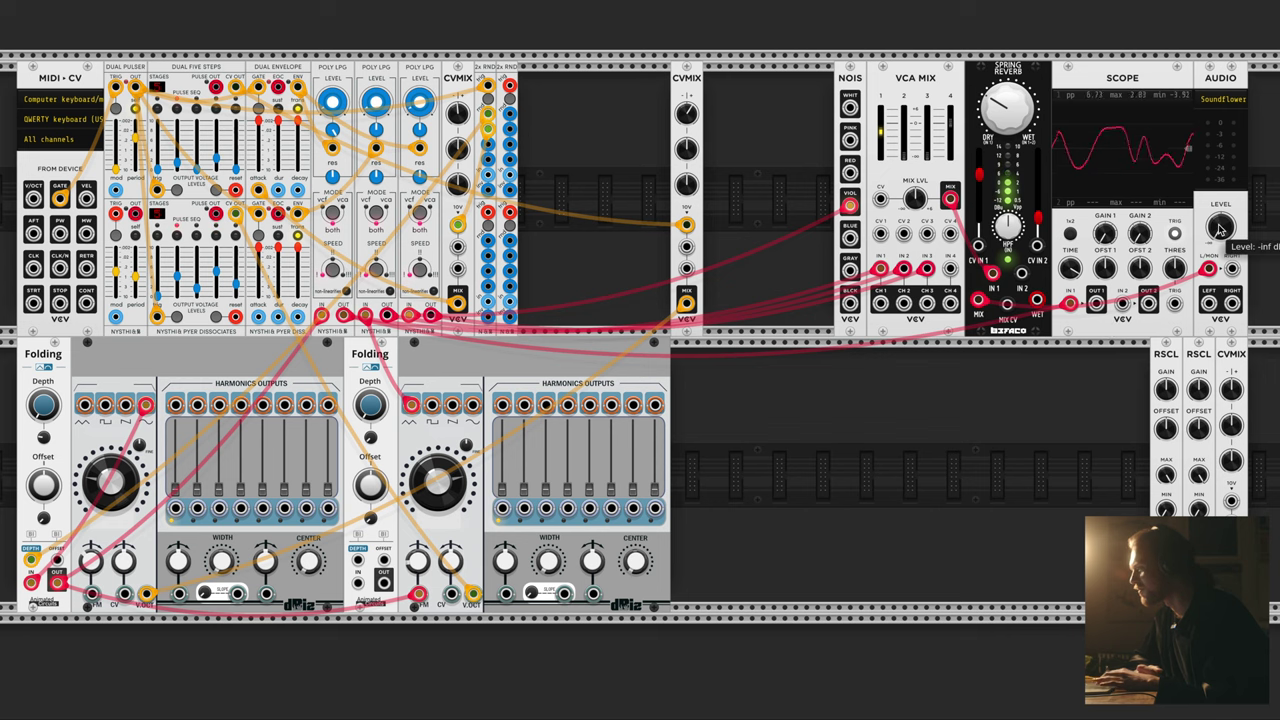